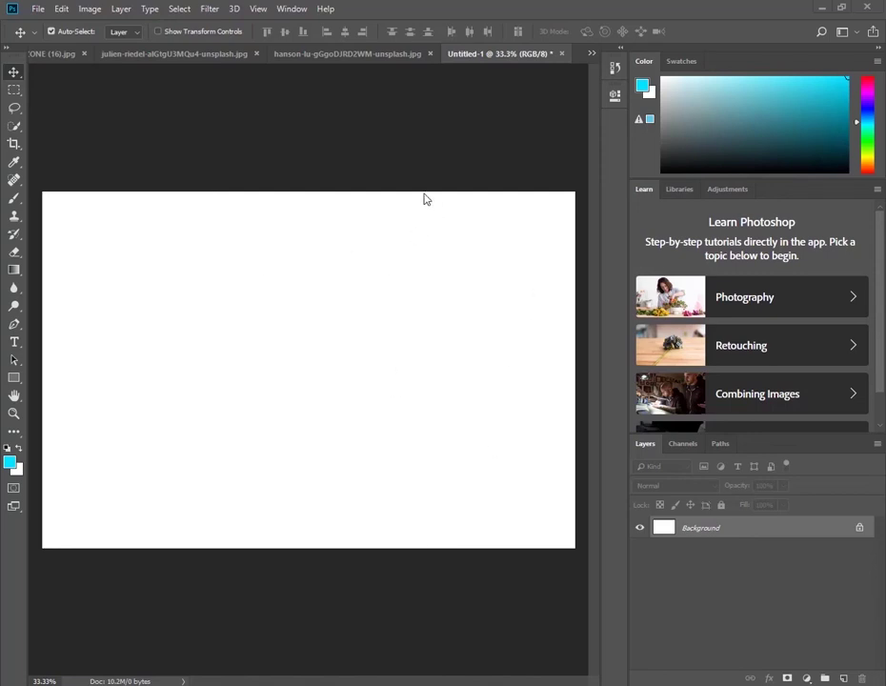
Switch to the hanson-lu Canon camera photo in place of the blank Untitled-1 canvas.
left_click(314, 54)
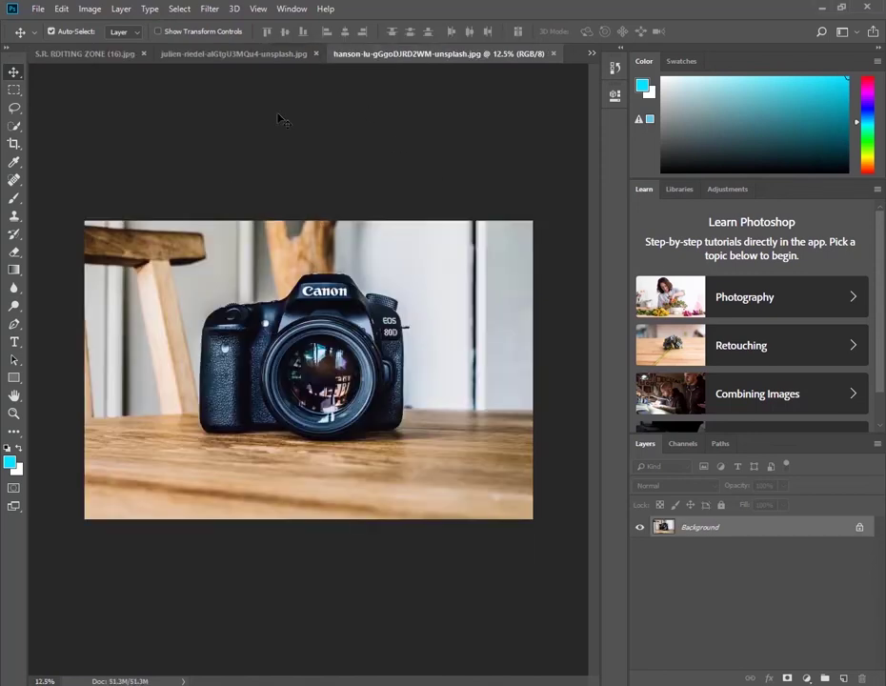
Select the Pen tool and zoom in on the camera's left grip.
left_click(15, 324)
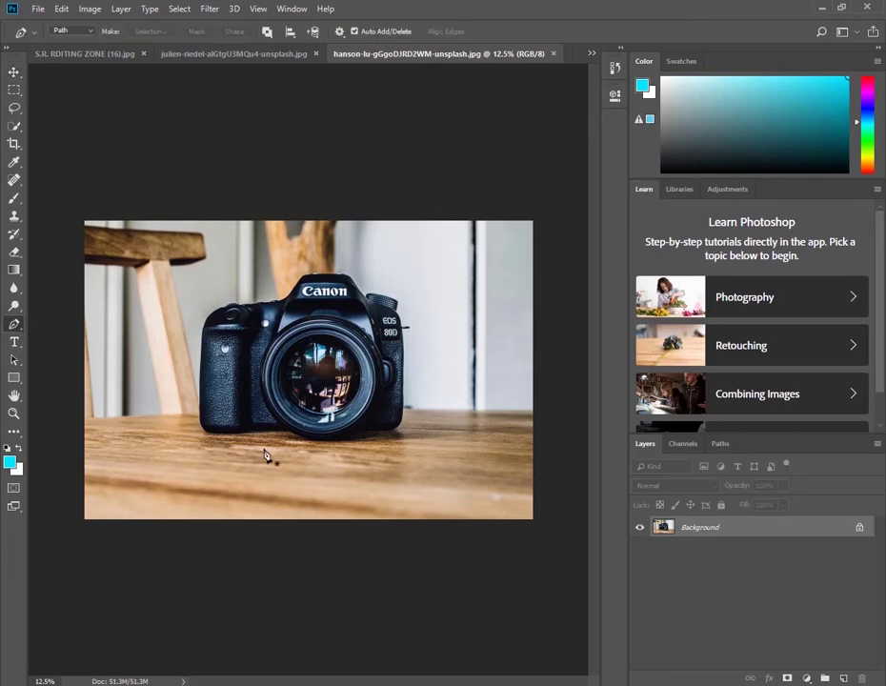
scroll(307, 400, "up", 3)
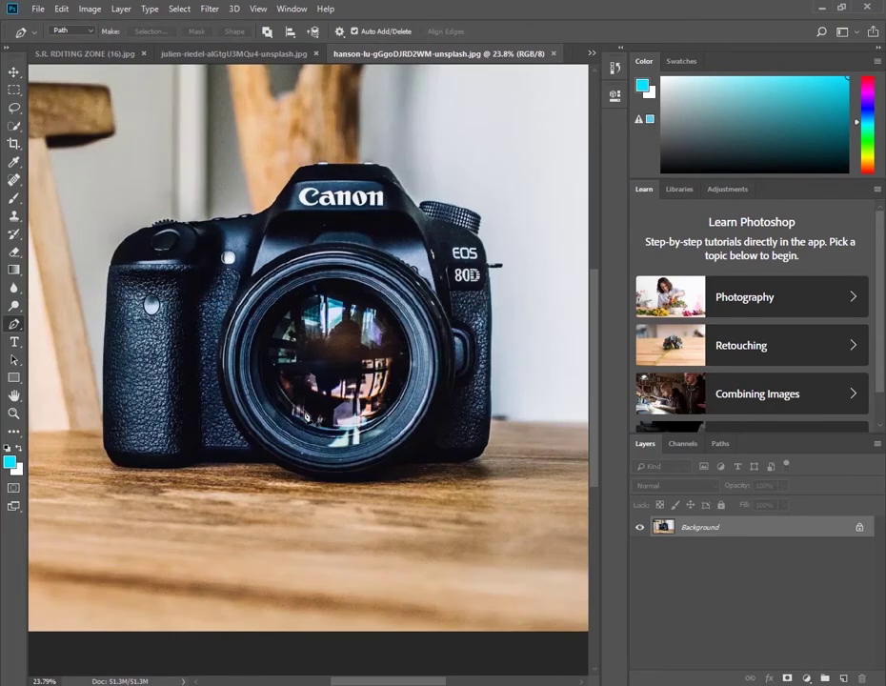
scroll(307, 417, "up", 1)
scroll(307, 416, "up", 1)
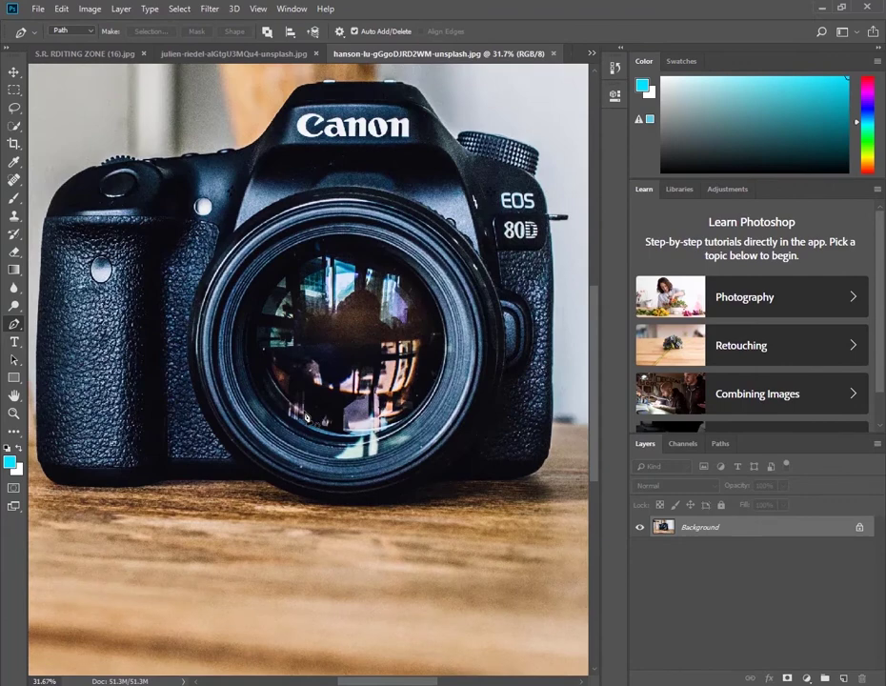
scroll(307, 416, "down", 1)
scroll(306, 416, "down", 1)
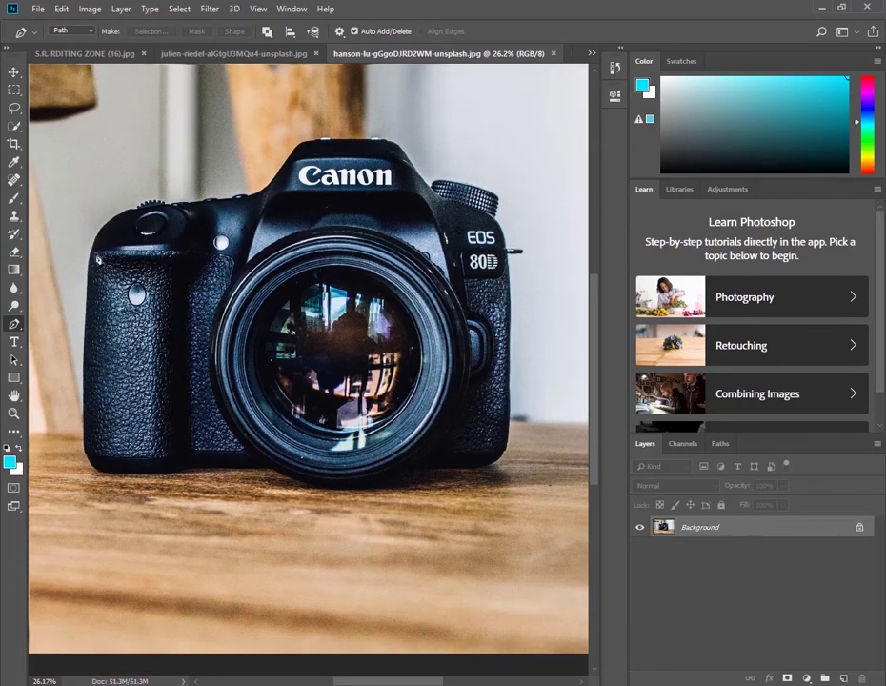
scroll(84, 281, "up", 2)
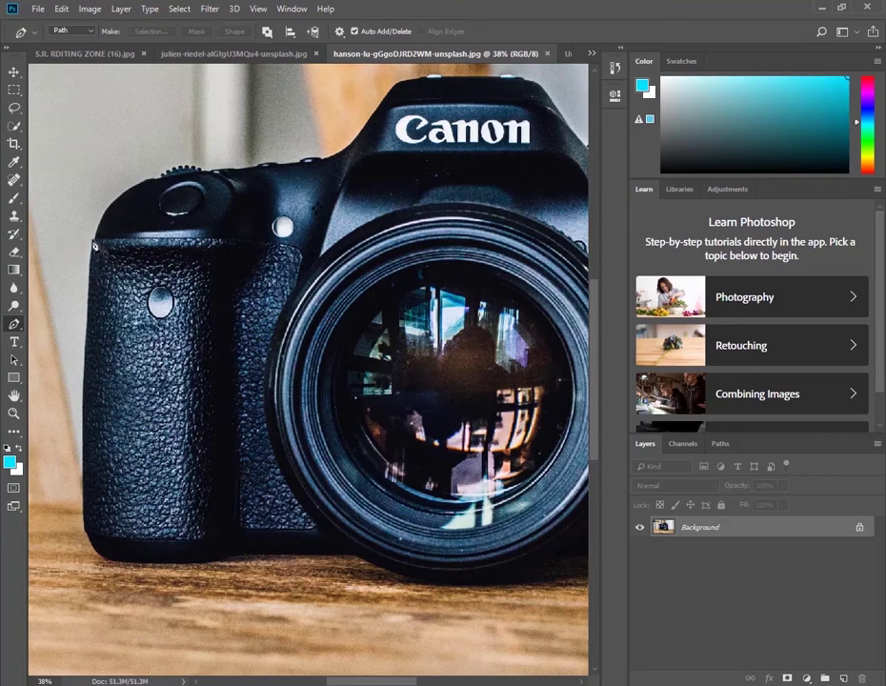
Place pen anchors down the grip's left edge and along the camera's bottom.
left_click(95, 246)
left_click(89, 330)
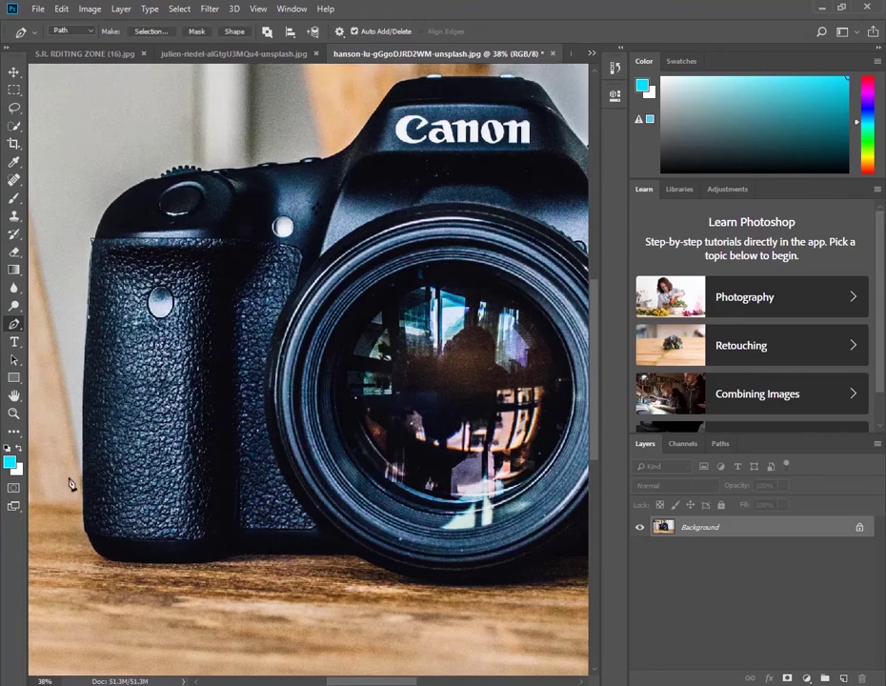
left_click(85, 442)
left_click(84, 526)
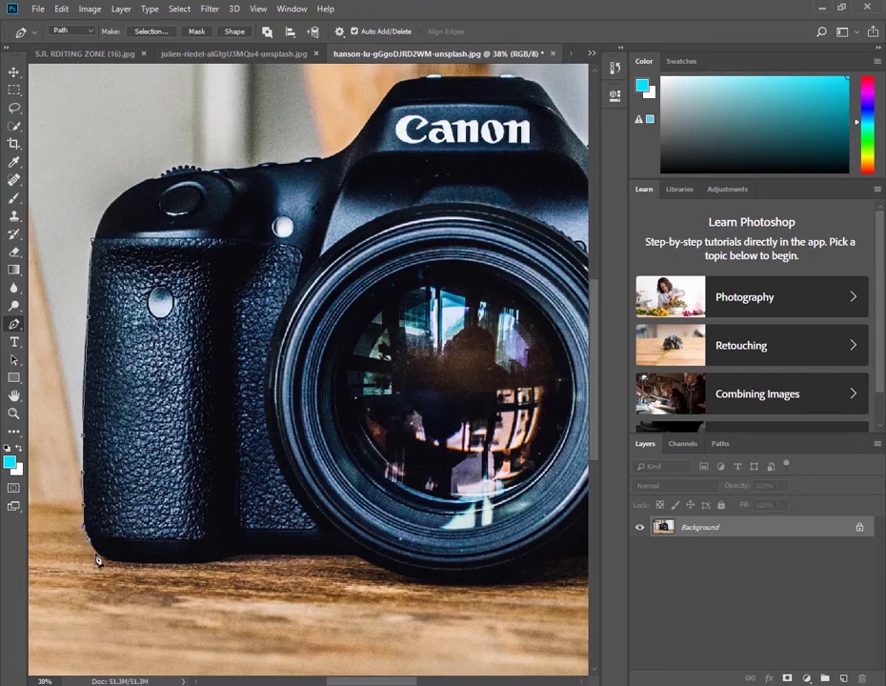
left_click_drag(150, 573, 363, 563)
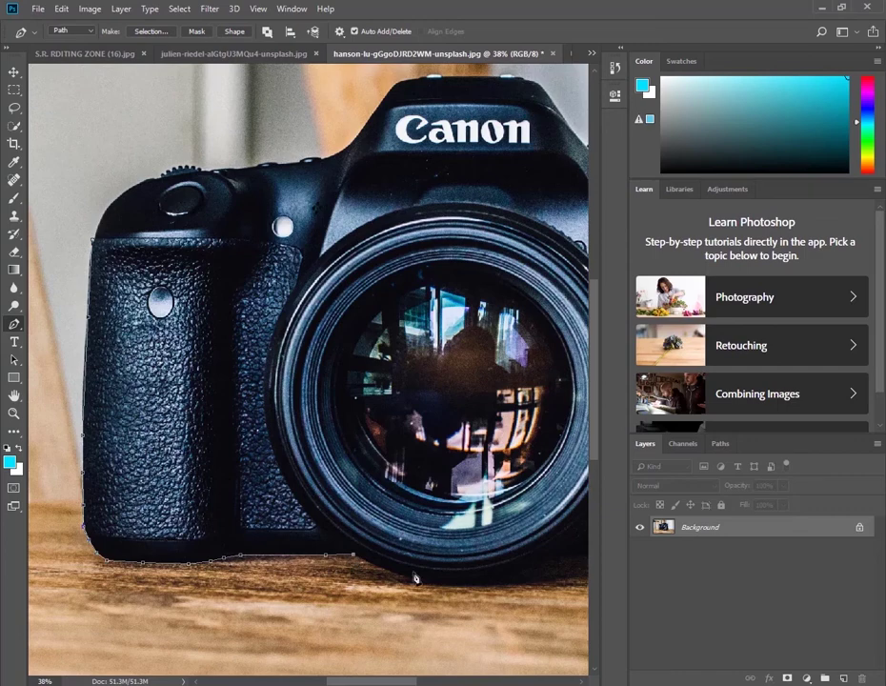
Continue the path along the camera's bottom edge past its bottom-right corner, undoing misplaced segments.
scroll(487, 530, "up", 3)
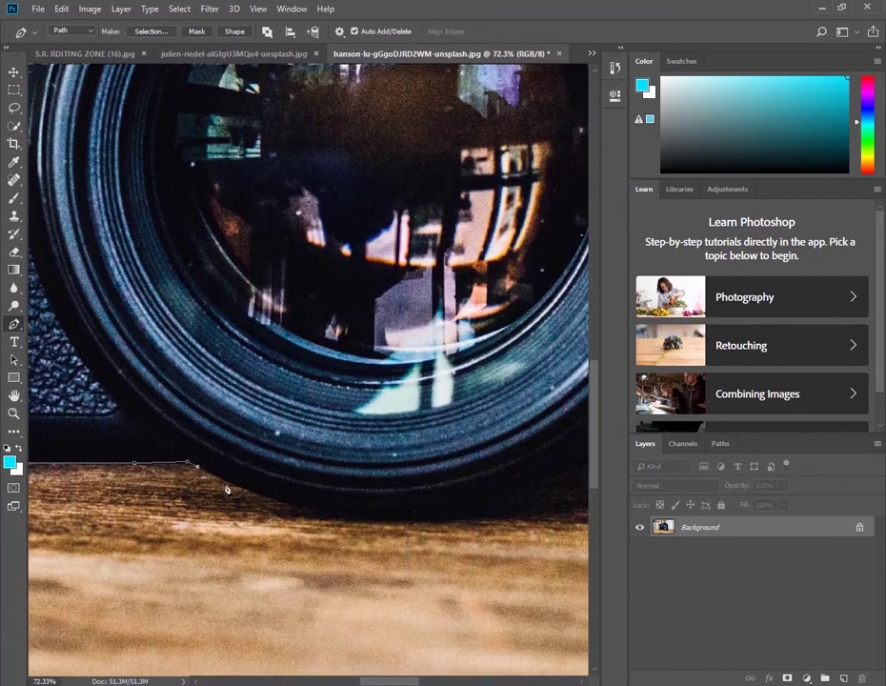
mouse_move(227, 489)
left_mouse_down()
mouse_move(364, 522)
mouse_move(476, 511)
mouse_move(381, 501)
mouse_move(384, 530)
left_mouse_up()
key("ctrl+z")
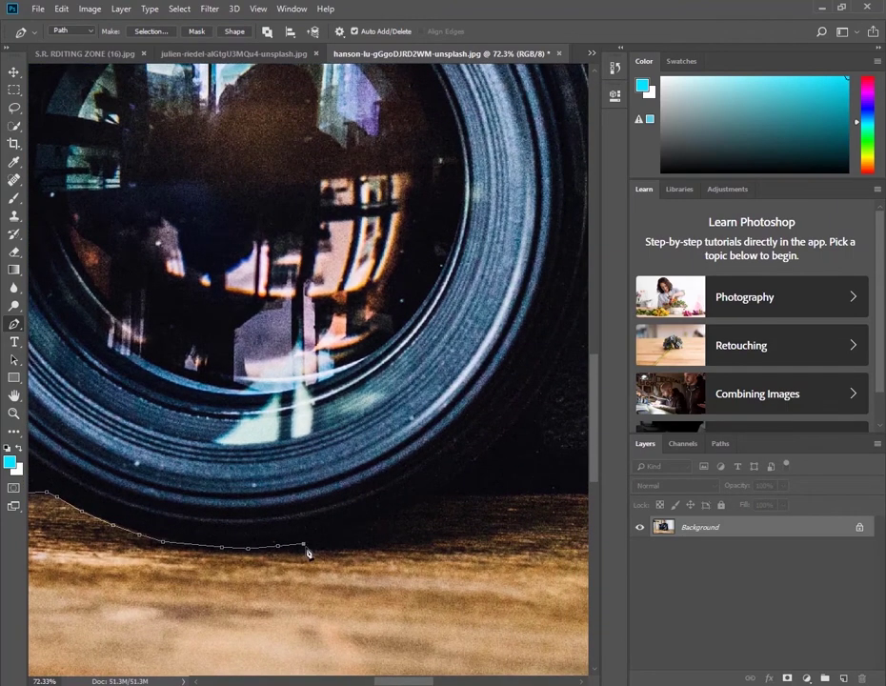
mouse_move(328, 552)
left_mouse_down()
mouse_move(453, 487)
mouse_move(437, 479)
left_mouse_up()
key("ctrl+z")
left_click(406, 502)
left_click(486, 503)
left_click(540, 506)
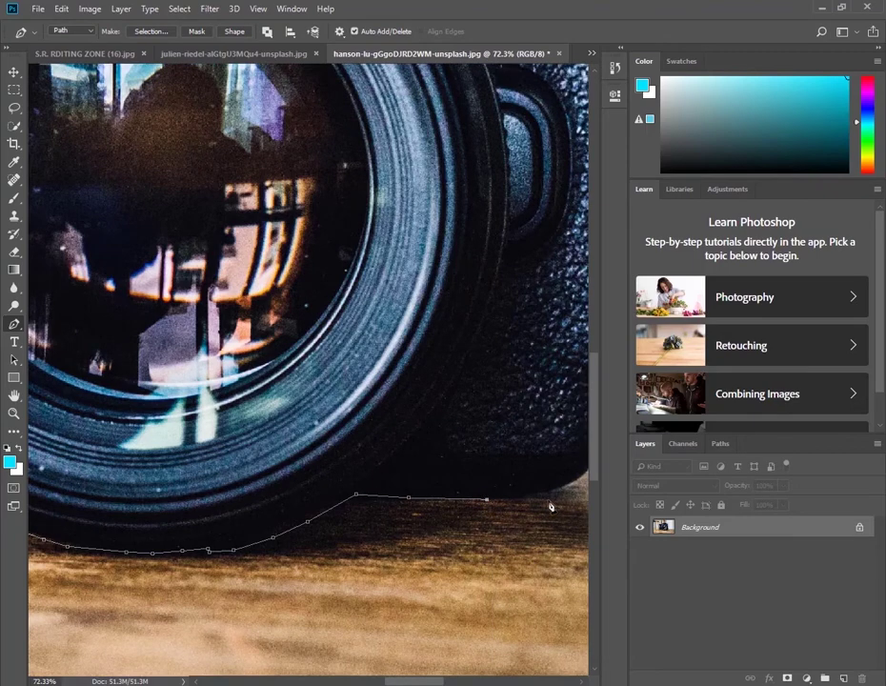
left_click_drag(552, 506, 413, 515)
left_click(408, 507)
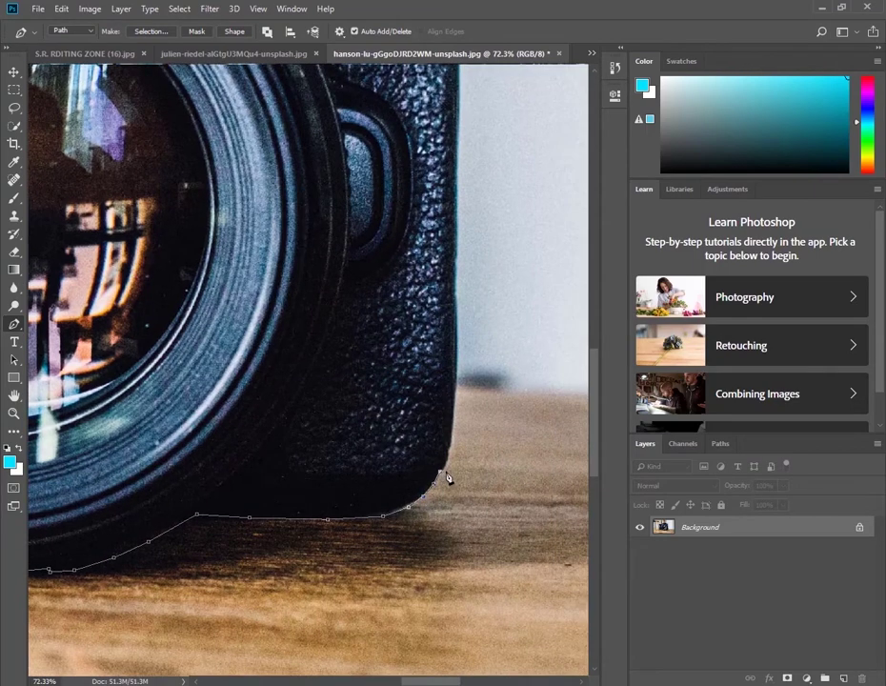
Extend the path up the camera's right edge and around the strap lever.
scroll(465, 530, "up", 3)
left_click(459, 366)
scroll(454, 445, "up", 3)
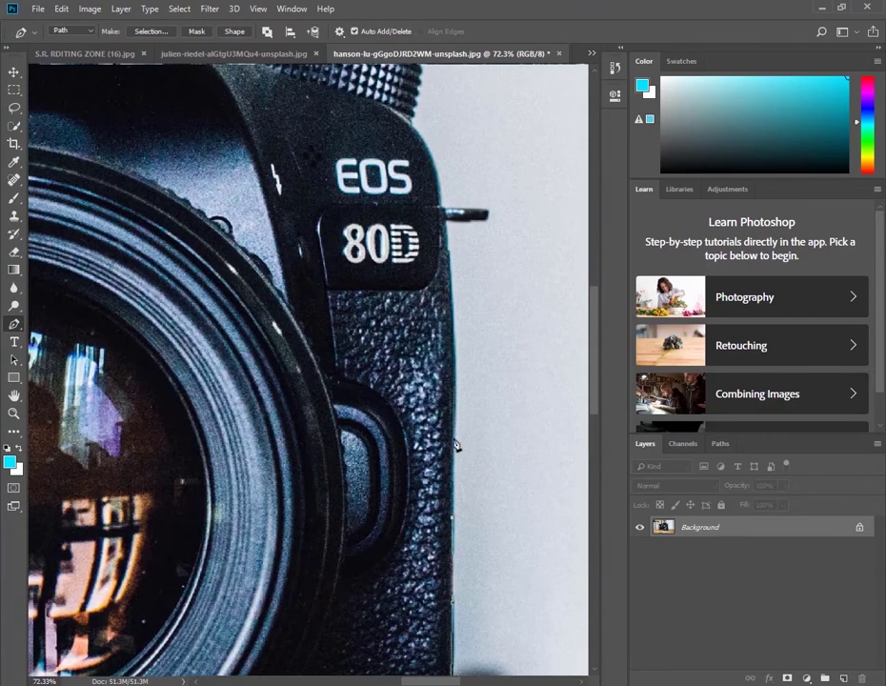
scroll(455, 290, "up", 3)
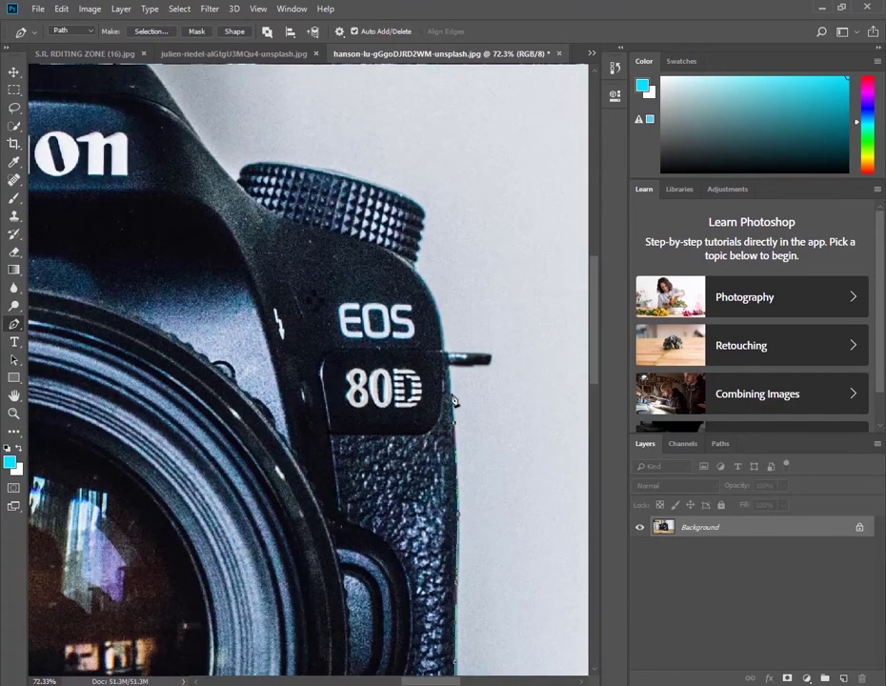
left_click(487, 370)
left_click(450, 359)
left_click(420, 266)
Add a sharp corner anchor at the dial's top-left and continue along the camera's top edge.
left_click_drag(240, 169, 78, 173)
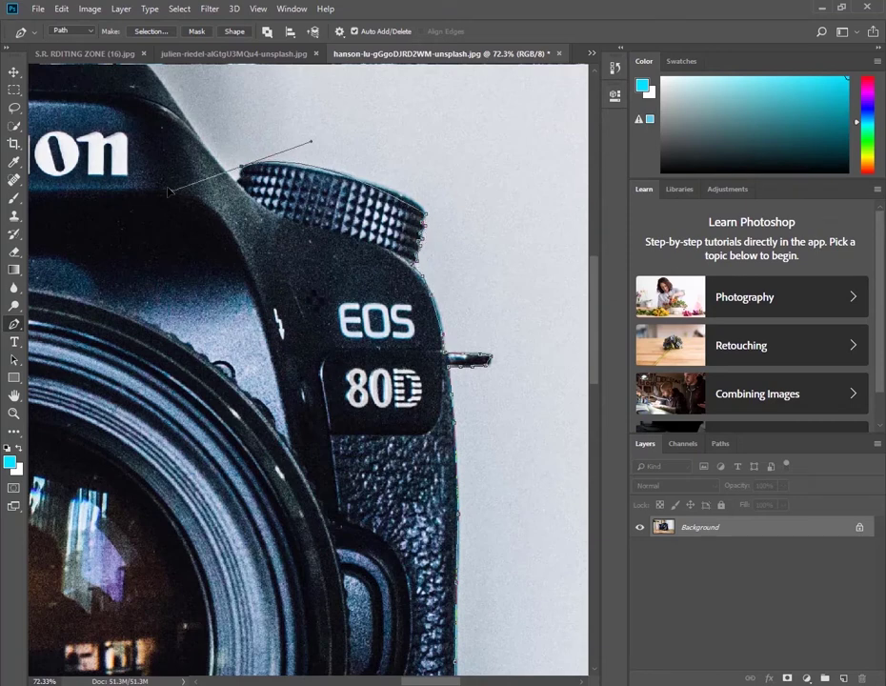
left_click(241, 171, "alt")
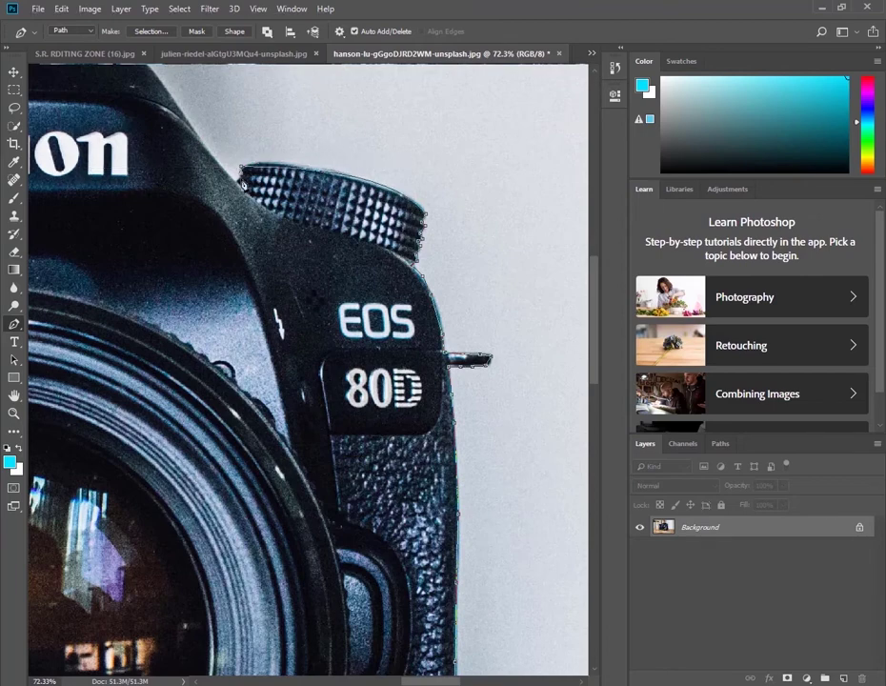
left_click_drag(233, 172, 365, 419)
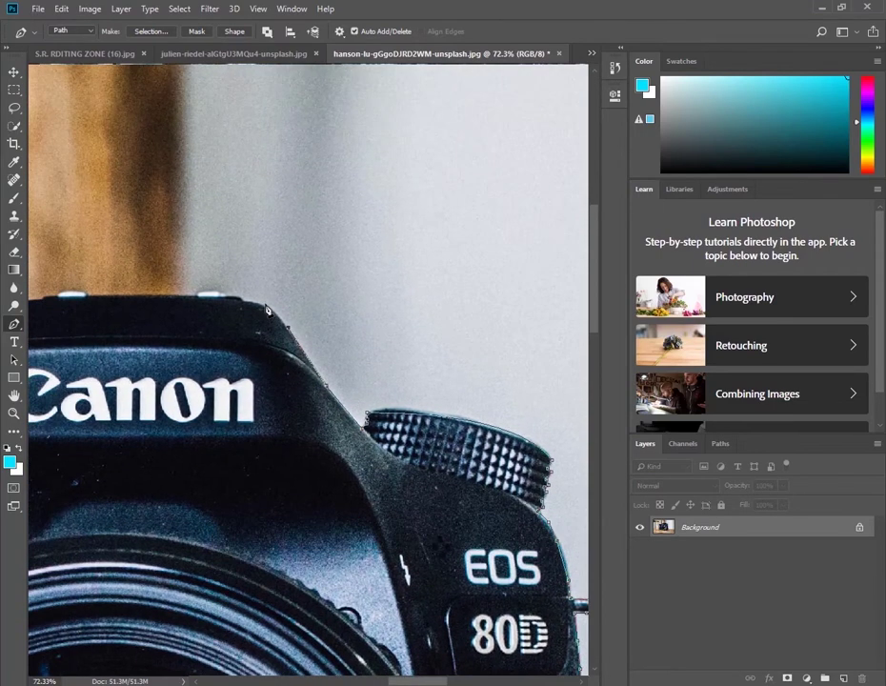
left_click_drag(244, 303, 386, 307)
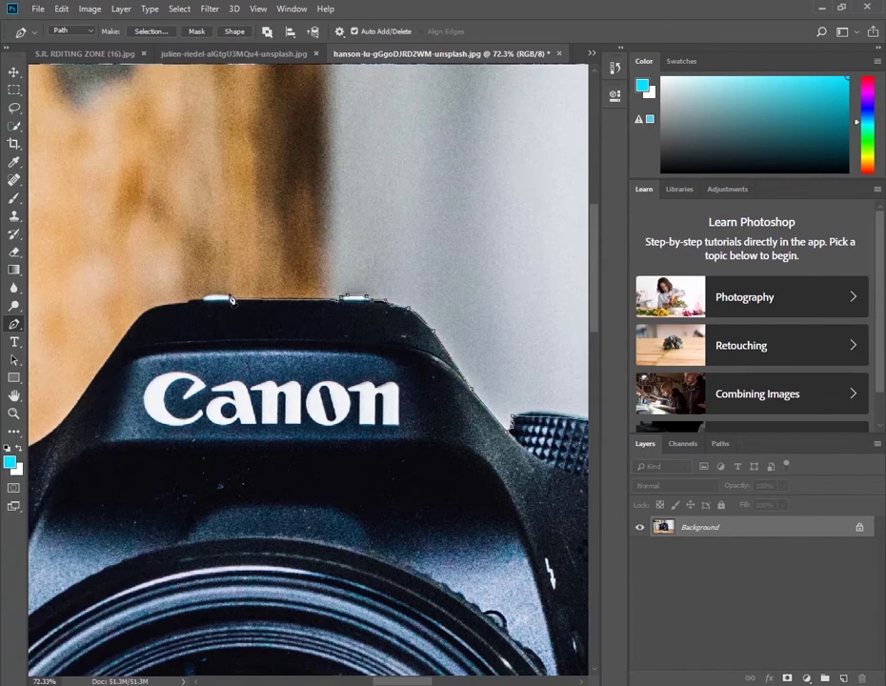
left_click(151, 311)
mouse_move(182, 396)
left_mouse_down()
mouse_move(268, 387)
mouse_move(268, 442)
left_mouse_up()
scroll(202, 421, "up", 3)
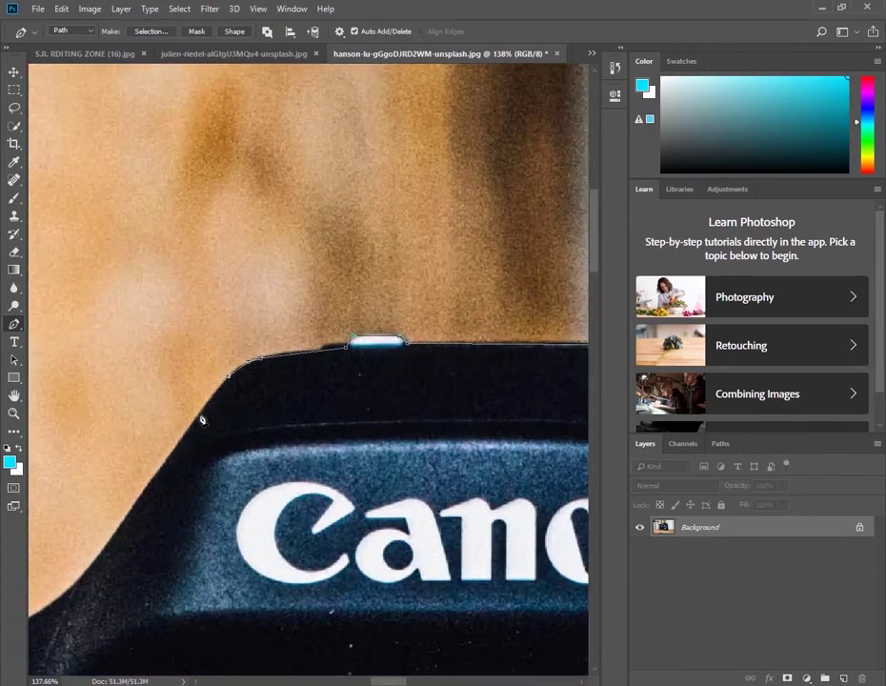
left_click(196, 413)
Trace down the sloped shoulder, curving the path smoothly at its base.
left_click_drag(178, 450, 229, 366)
left_click(212, 382)
left_click(186, 415)
left_click(173, 437)
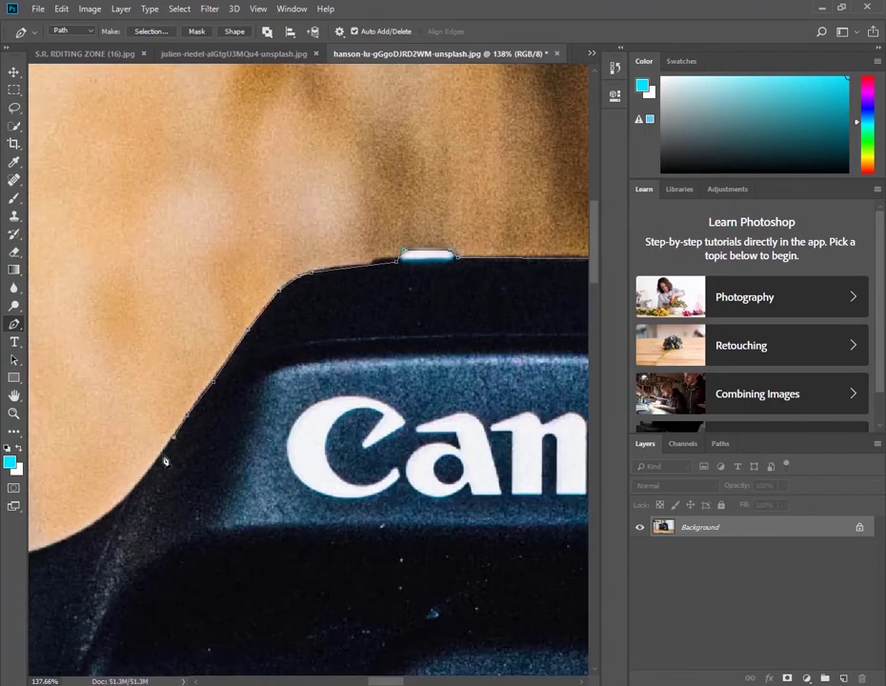
left_click_drag(133, 493, 238, 480)
left_click(233, 482)
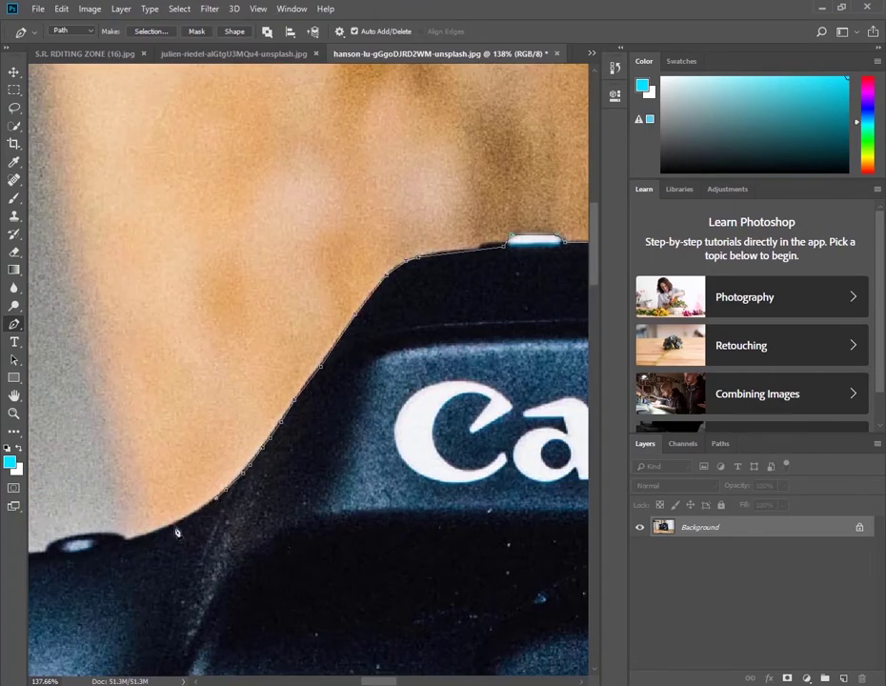
left_click(203, 510)
mouse_move(126, 538)
left_mouse_down()
mouse_move(96, 544)
mouse_move(222, 542)
left_mouse_up()
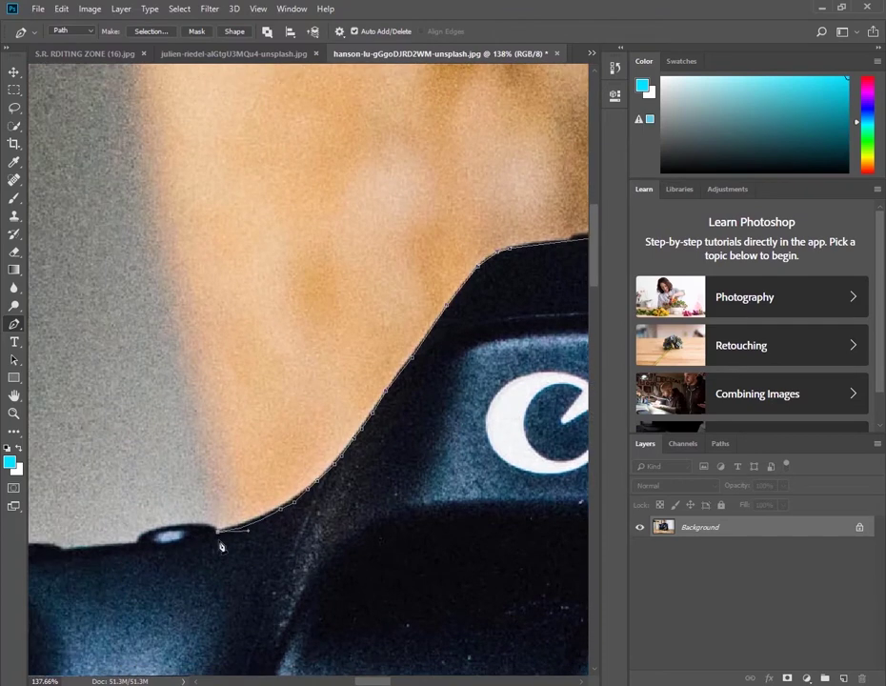
mouse_move(140, 541)
left_mouse_down()
mouse_move(136, 562)
mouse_move(282, 534)
left_mouse_up()
left_click(122, 538)
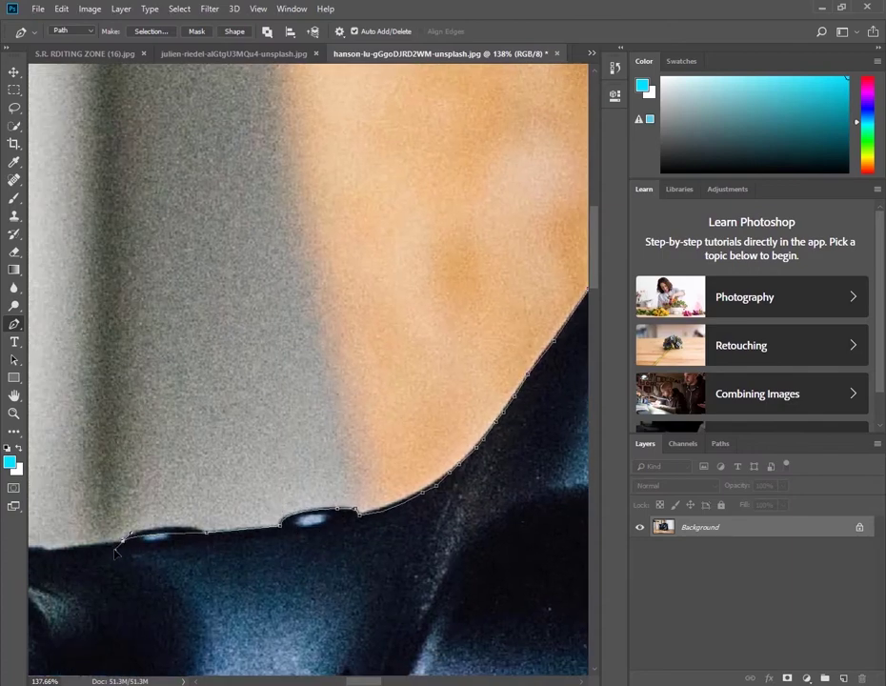
Continue the path left along the camera top over the knobs.
left_click_drag(138, 570, 359, 570)
left_click(267, 548)
left_click(172, 551)
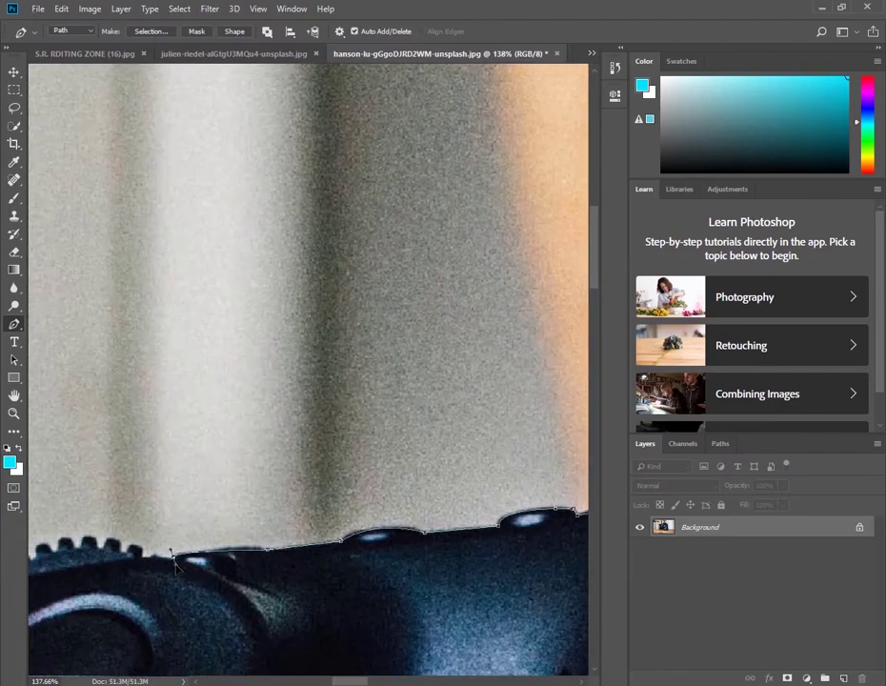
left_click(133, 553)
left_click(113, 542)
left_click(87, 541)
left_click_drag(61, 546, 206, 553)
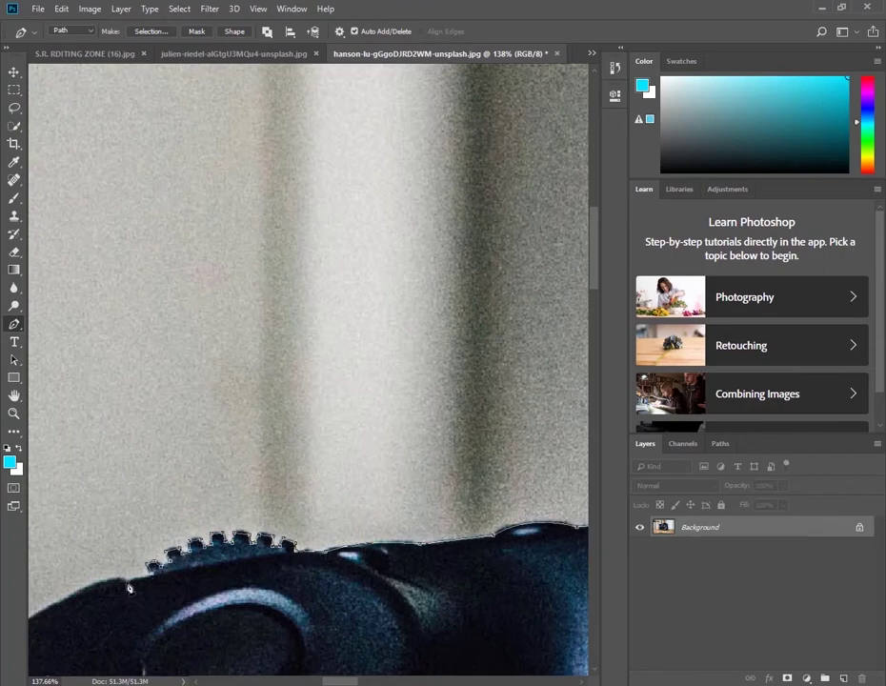
mouse_move(126, 587)
left_mouse_down()
mouse_move(233, 570)
mouse_move(254, 469)
left_mouse_up()
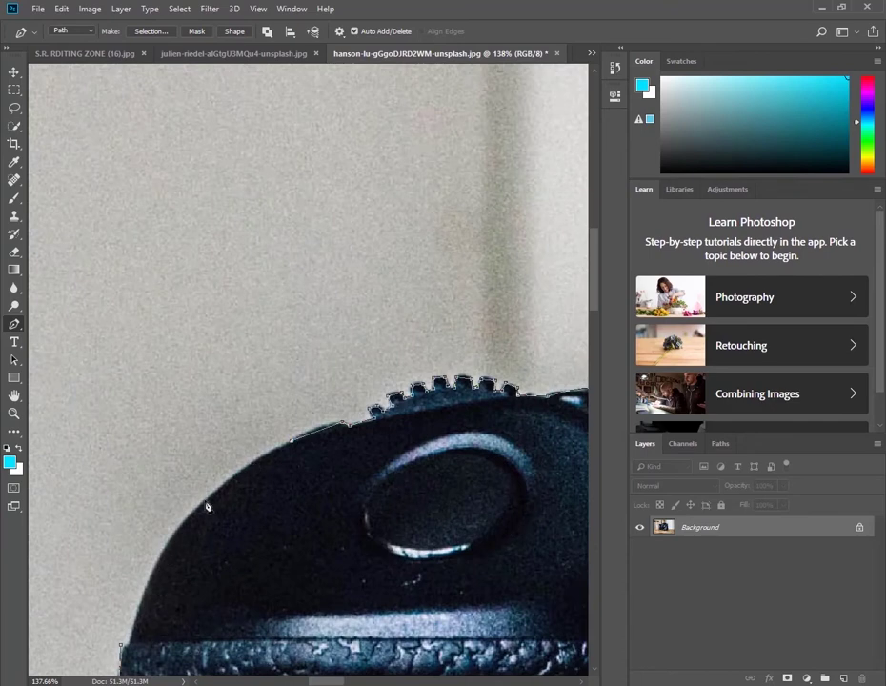
Trace the path down the camera's curved left shoulder and left edge.
left_click(275, 453)
left_click(245, 469)
left_click(213, 493)
left_click(197, 513)
left_click(182, 531)
left_click(164, 554)
left_click(150, 581)
left_click(140, 611)
Convert the closed camera path into a selection with Make Selection.
scroll(281, 599, "down", 3)
scroll(286, 598, "down", 3)
scroll(295, 598, "down", 3)
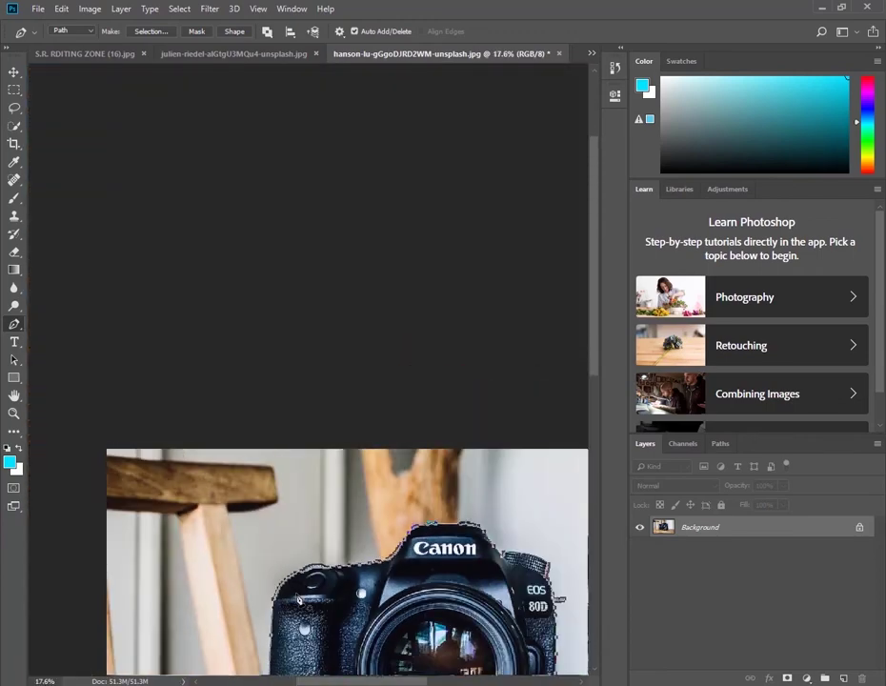
left_click_drag(298, 599, 221, 430)
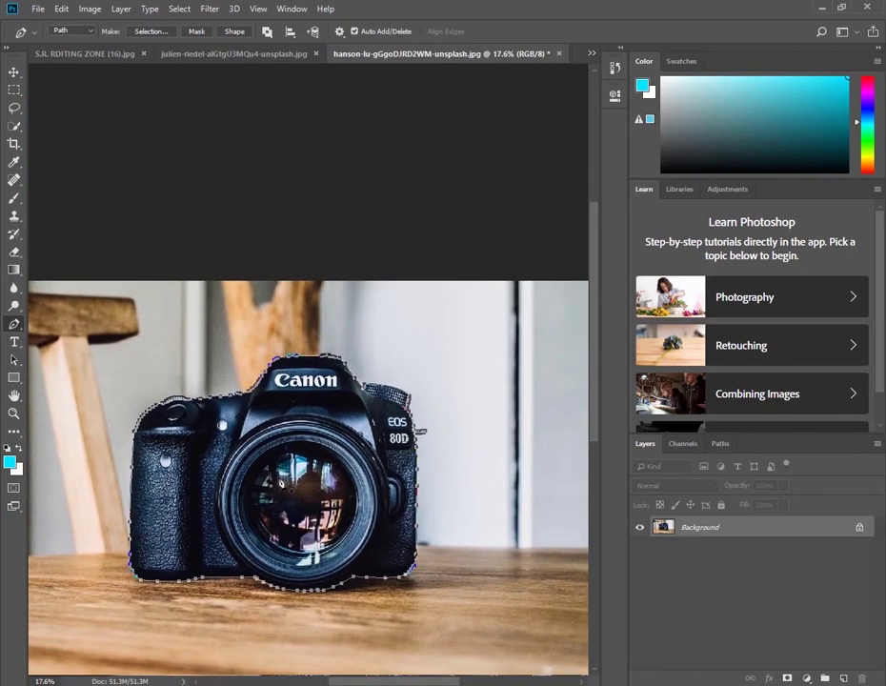
right_click(275, 170)
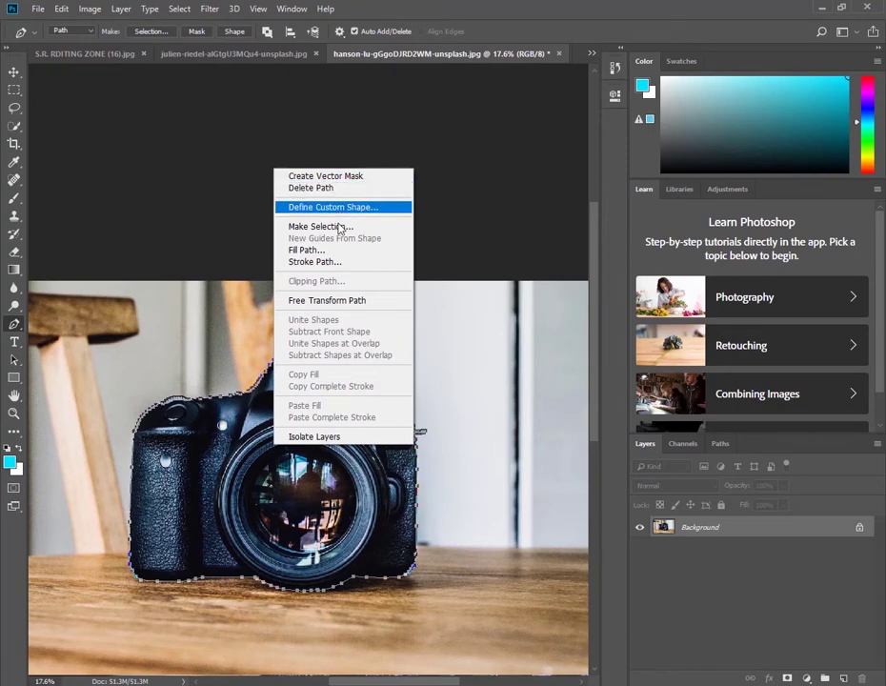
left_click(341, 228)
left_click(520, 187)
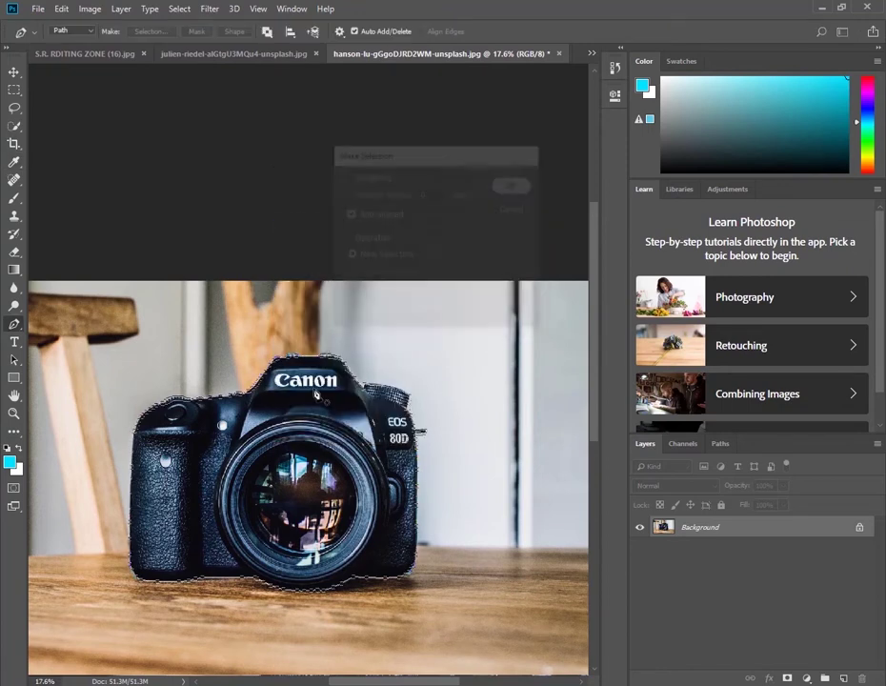
In the street photo, trace the road's left edge up to the vanishing point with the Pen tool.
left_click(15, 73)
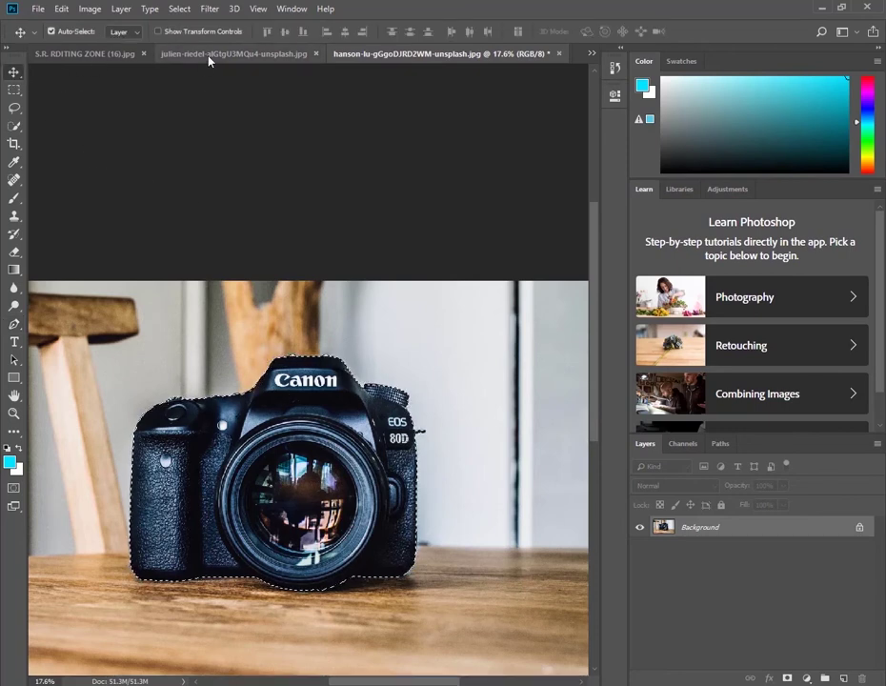
left_click(215, 55)
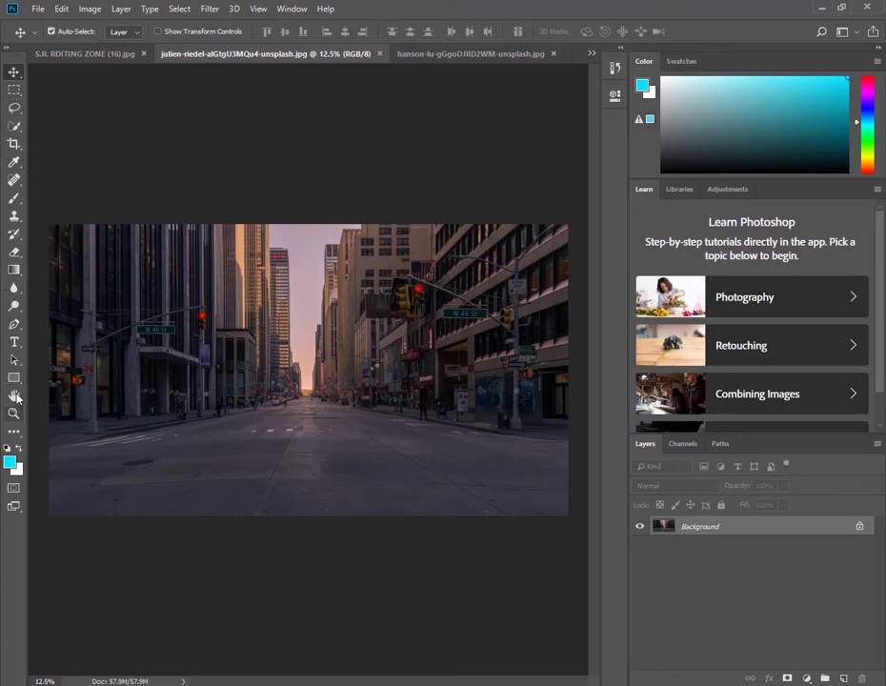
left_click(14, 324)
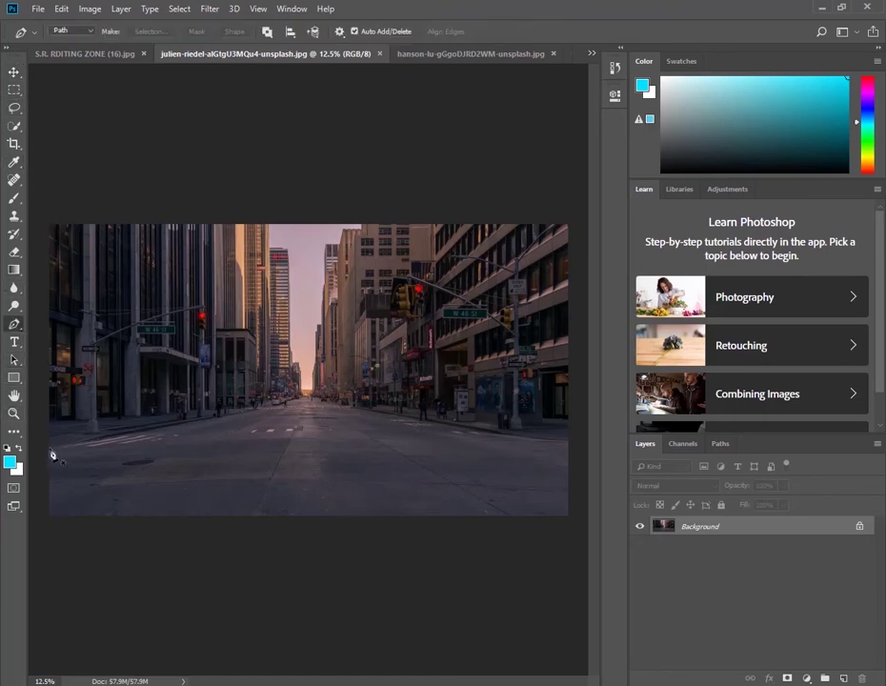
left_click(50, 447)
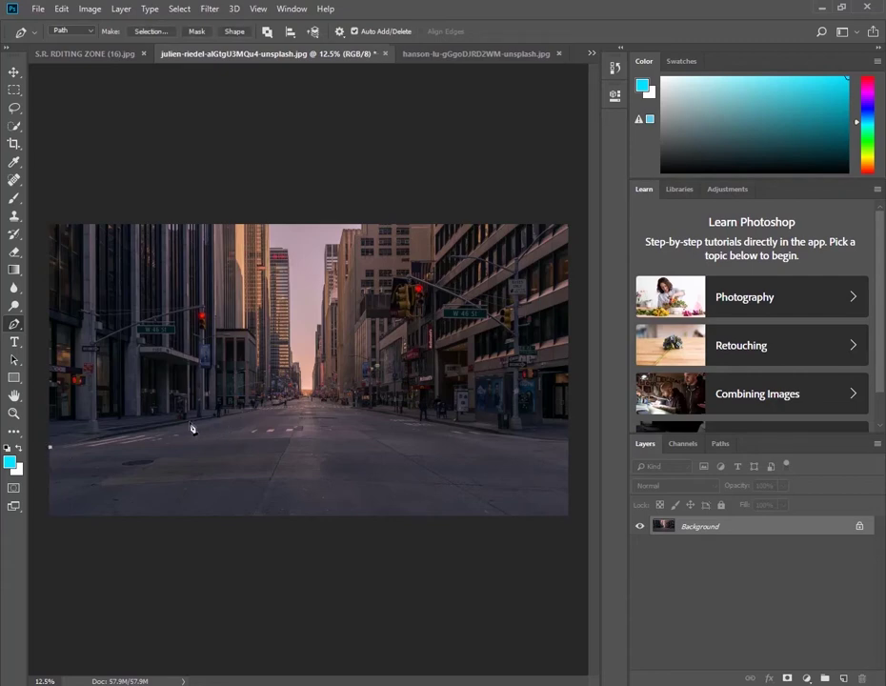
left_click(191, 422)
left_click(255, 407)
left_click(303, 398)
Trace the road's right edge and bottom, close the path, and make it a selection.
left_click(431, 419)
left_click(569, 440)
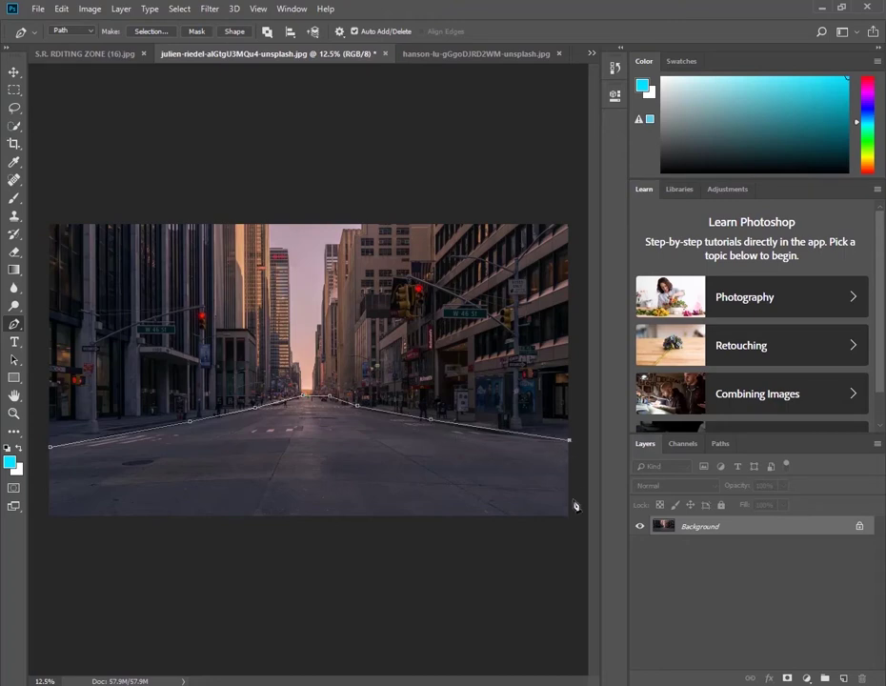
left_click(568, 527)
left_click(153, 554)
left_click(45, 527)
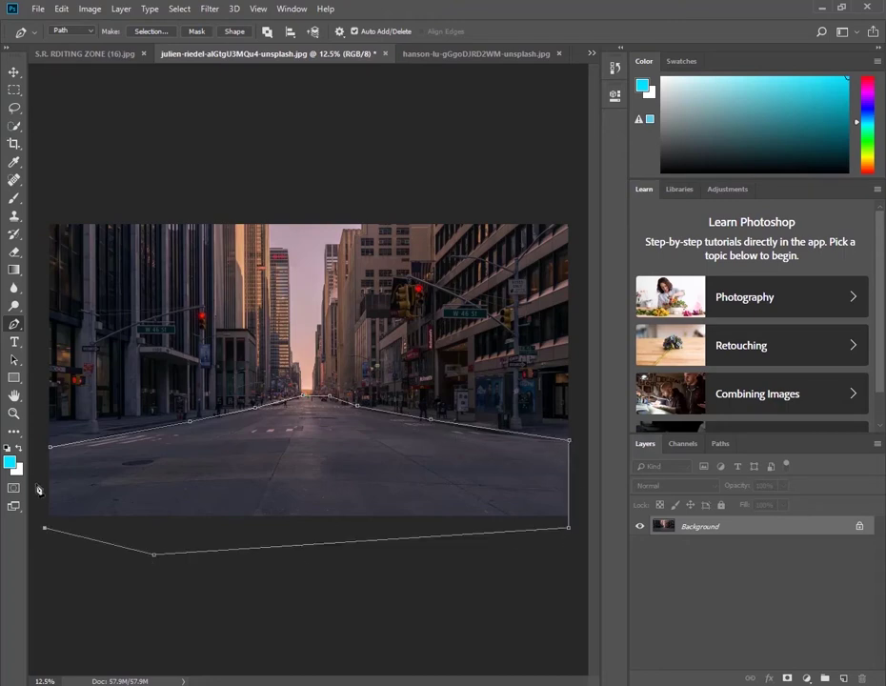
left_click(50, 446)
right_click(276, 459)
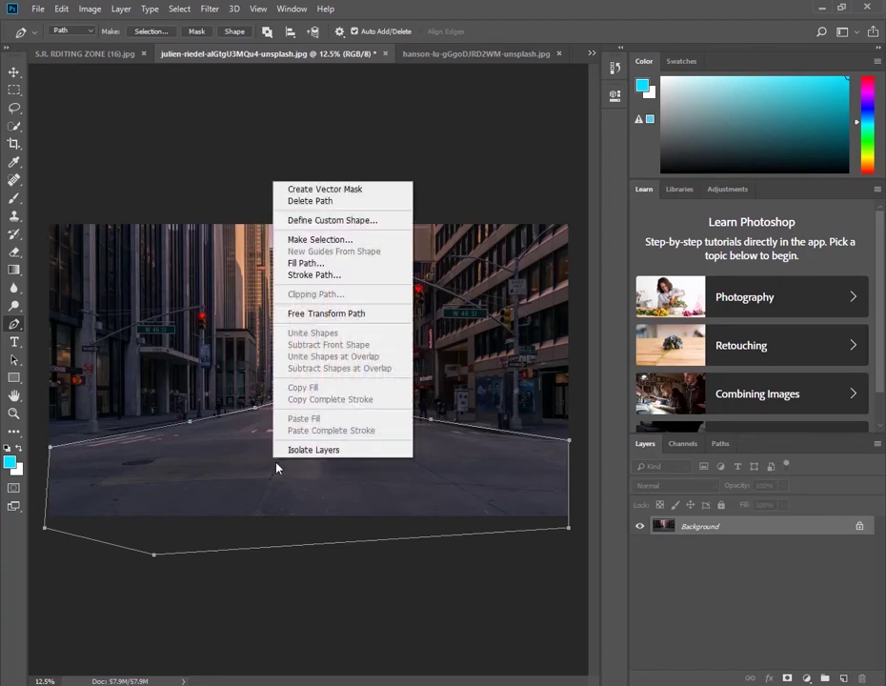
left_click(331, 246)
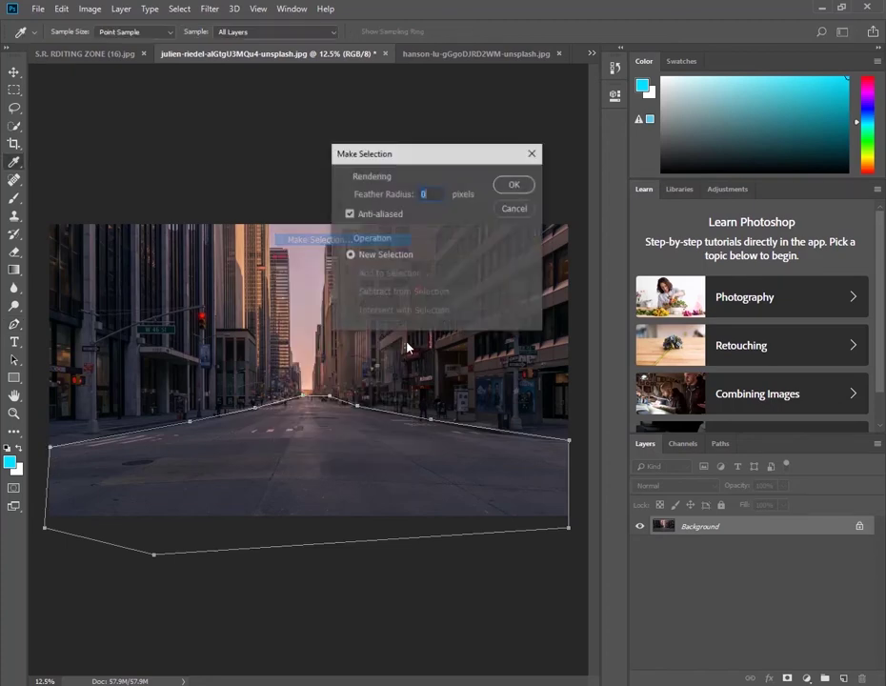
left_click(507, 185)
Switch to the Move tool, reorder the document tabs, and cut the road leaving white behind.
key("v")
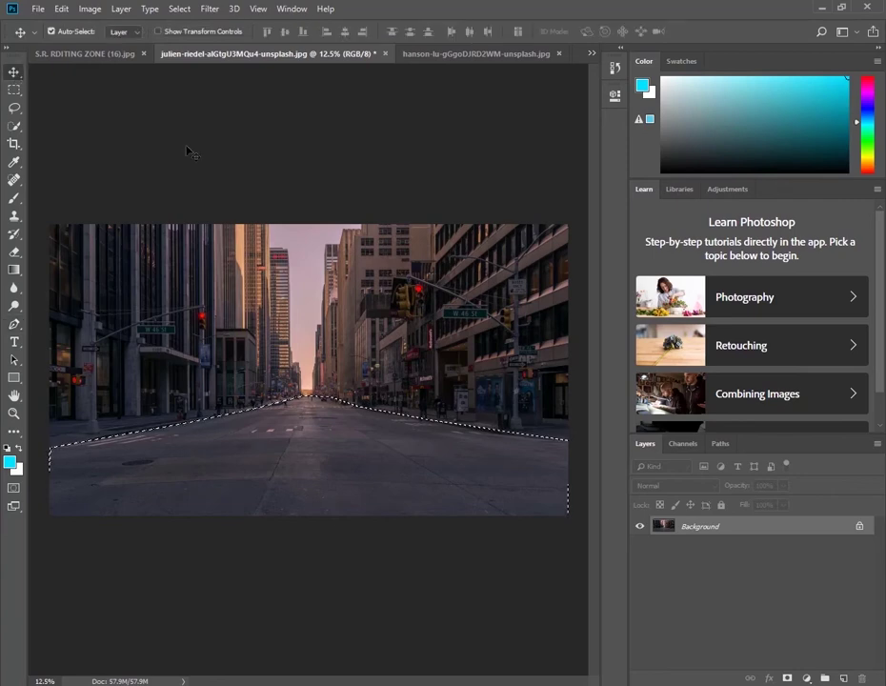
left_click(592, 53)
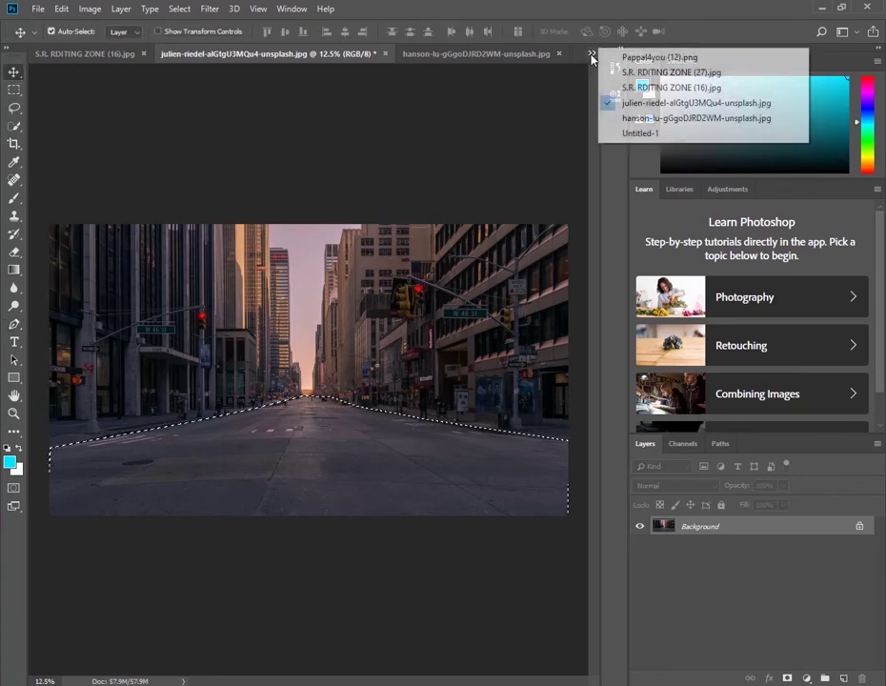
left_click(652, 134)
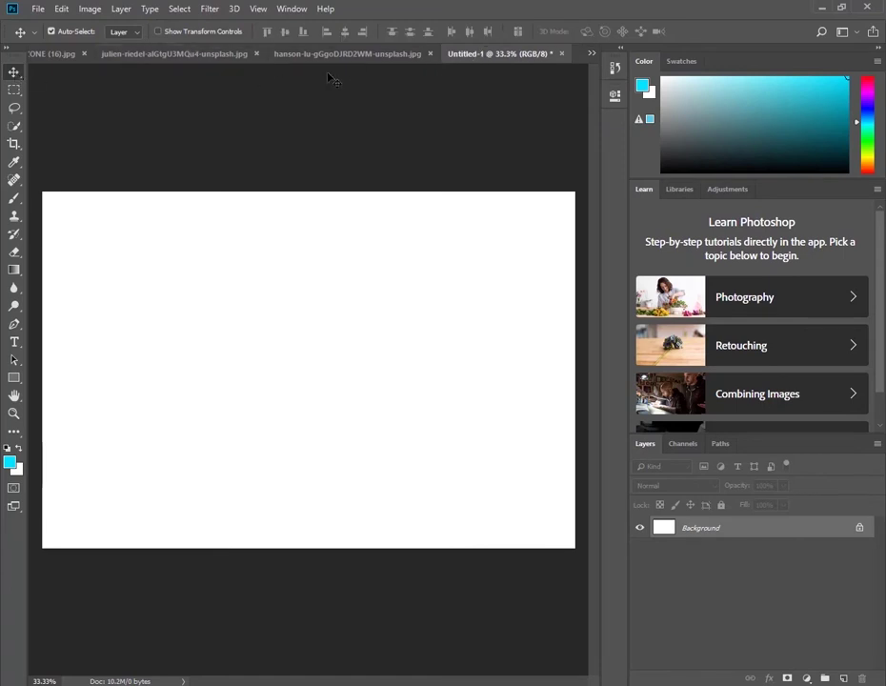
left_click_drag(205, 57, 435, 58)
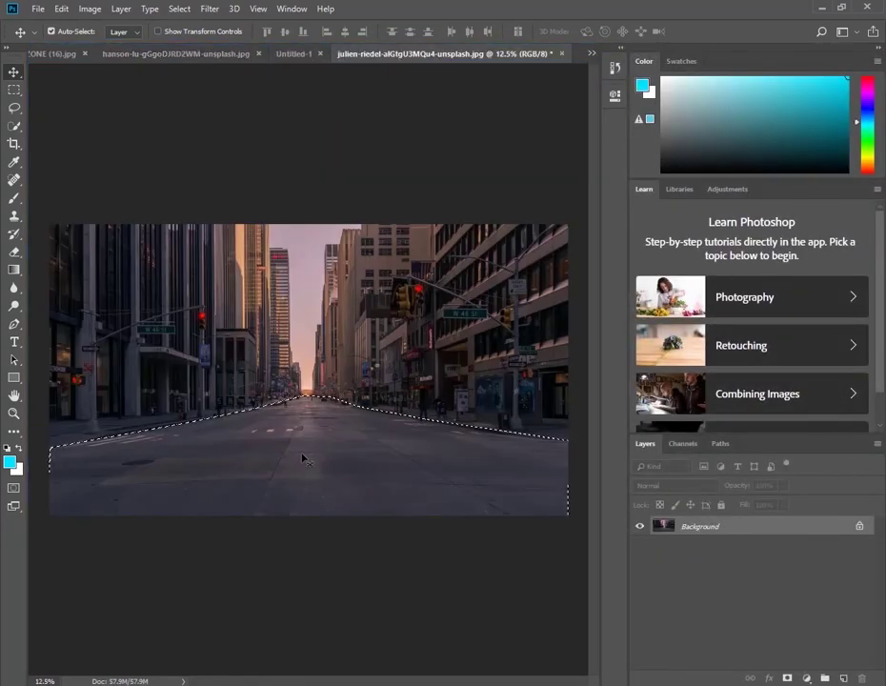
key("ctrl+BackSpace")
key("ctrl+d")
Paste the road into Untitled-1 as Layer 1, scale it to about 40%, and align it to the canvas's left edge.
left_click(296, 54)
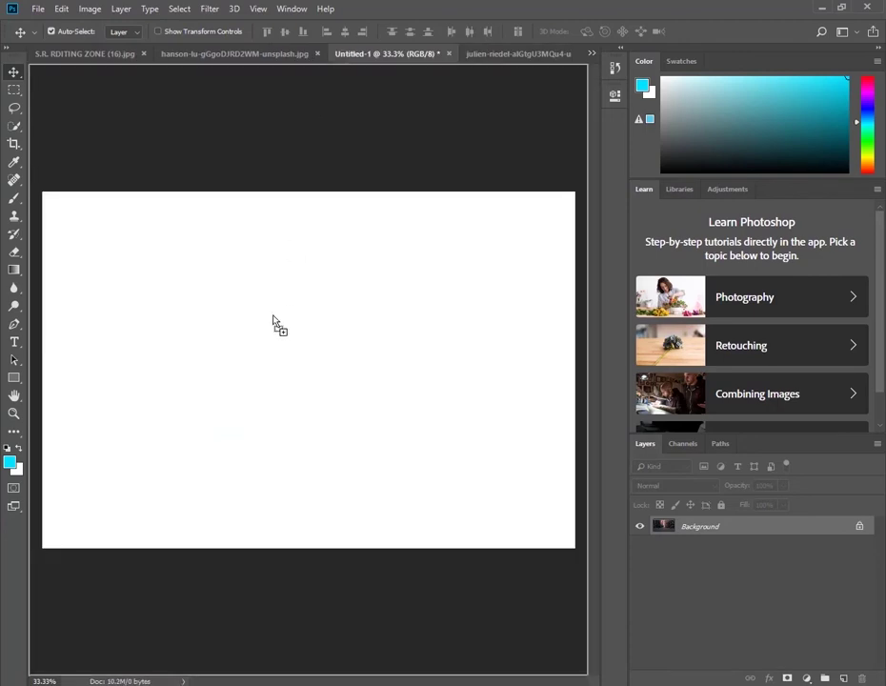
key("ctrl+v")
scroll(317, 335, "down", 3)
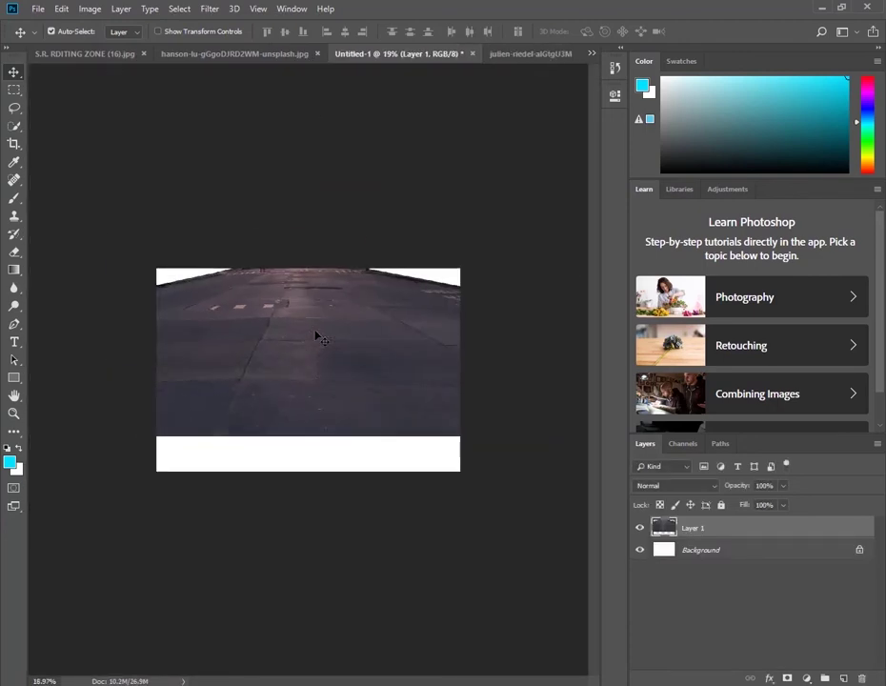
scroll(316, 336, "down", 1)
key("ctrl+t")
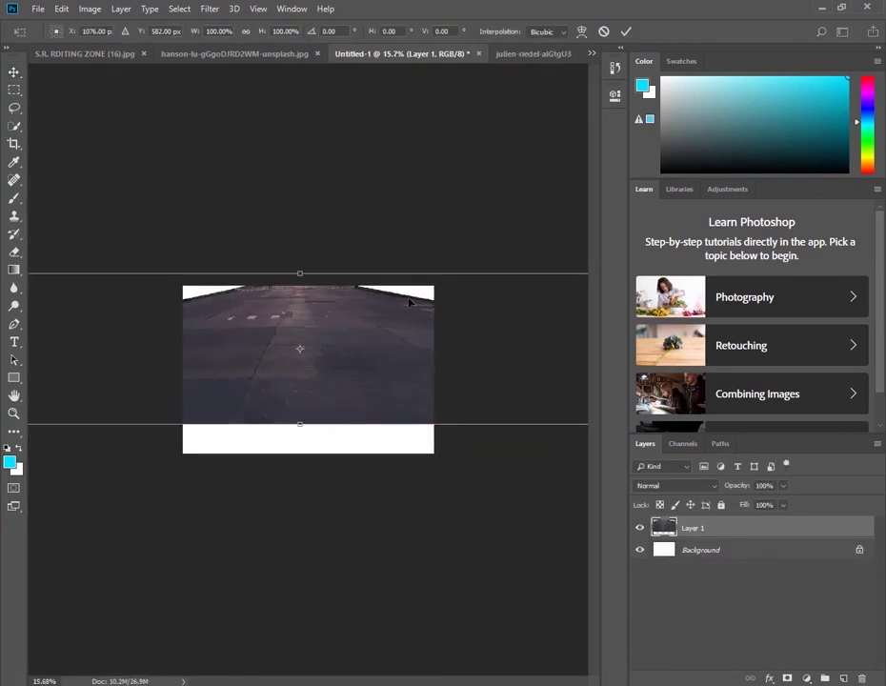
scroll(385, 341, "down", 2)
scroll(370, 366, "down", 1)
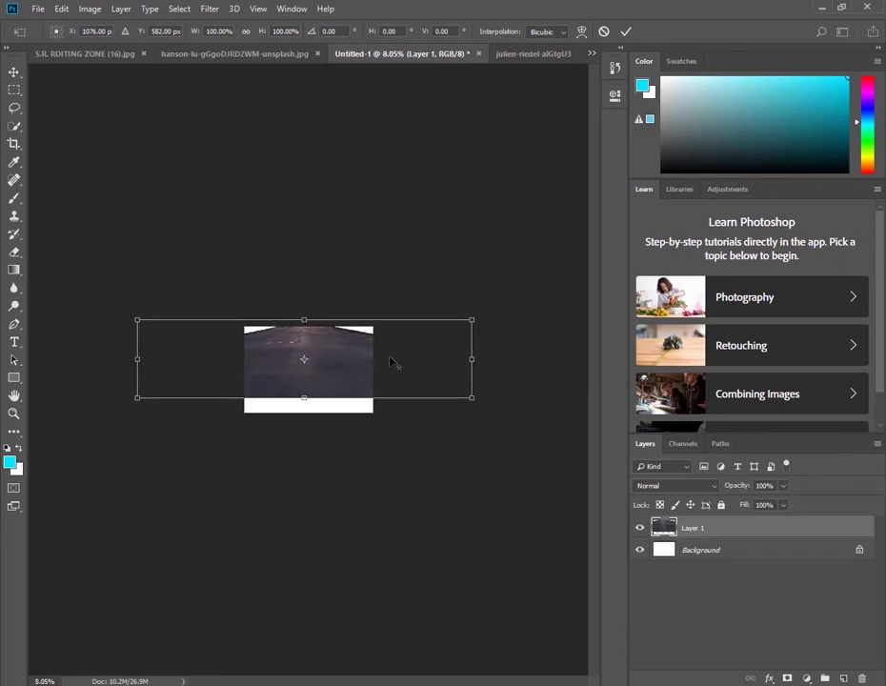
mouse_move(472, 320)
left_mouse_down()
mouse_move(370, 359)
mouse_move(324, 405)
left_mouse_up()
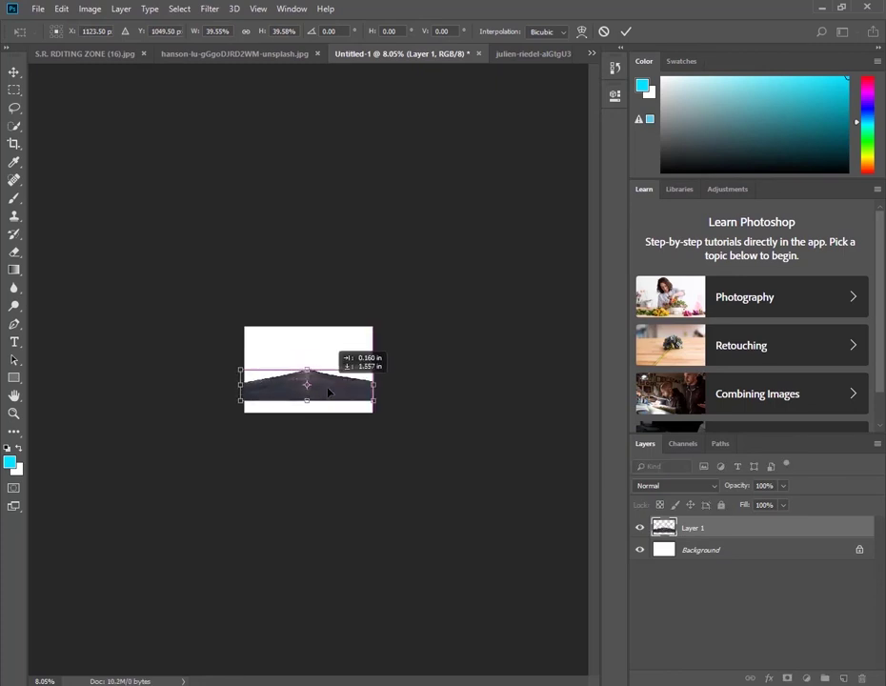
scroll(324, 405, "up", 3)
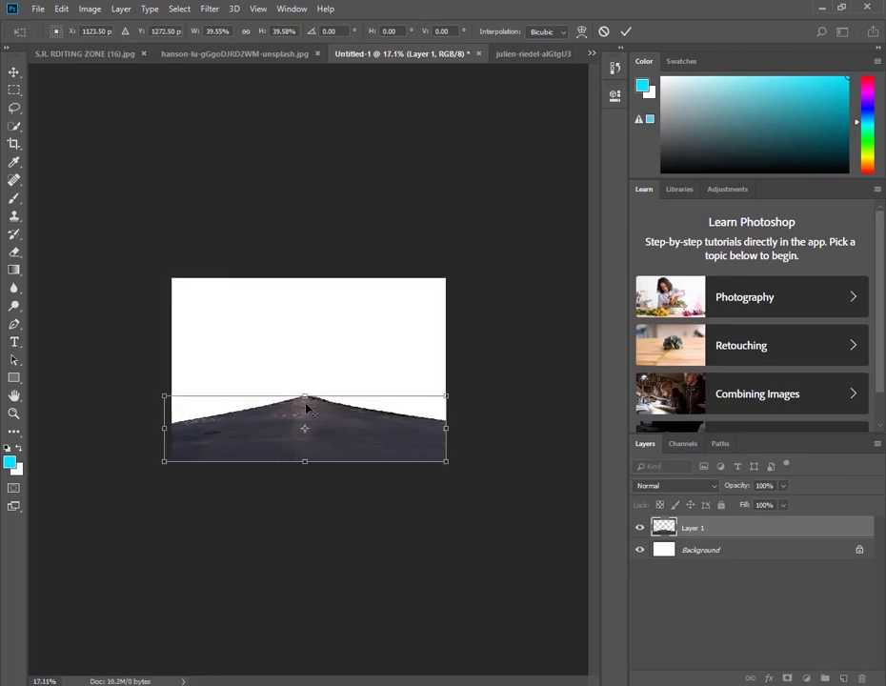
scroll(306, 408, "up", 1)
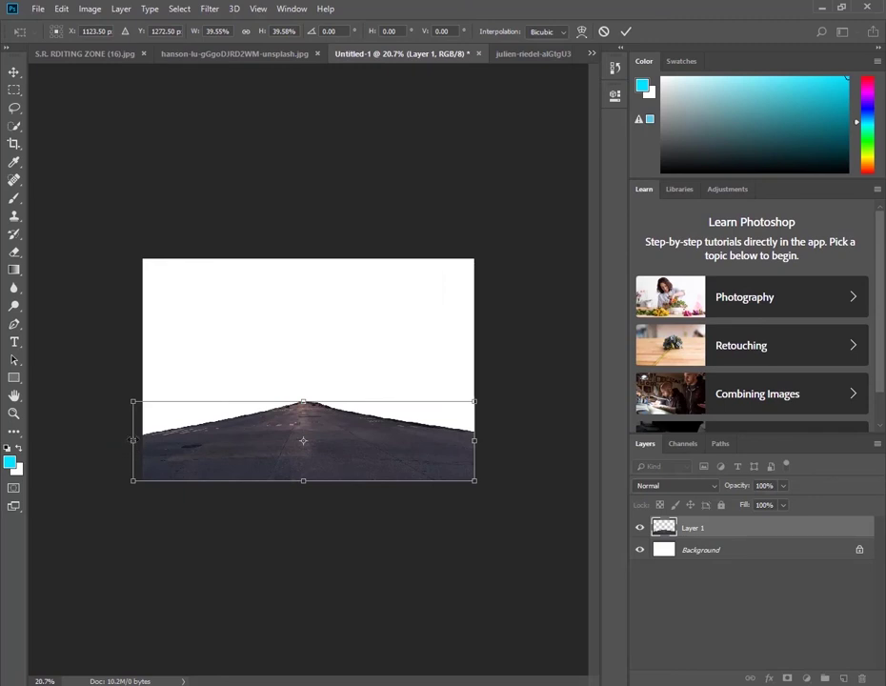
left_click_drag(134, 441, 142, 440)
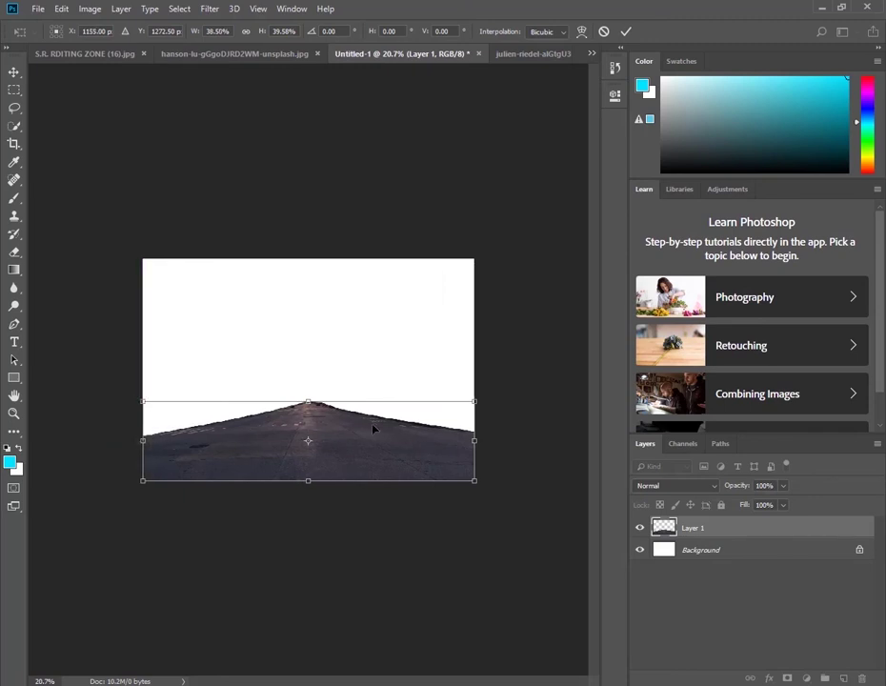
key("Return")
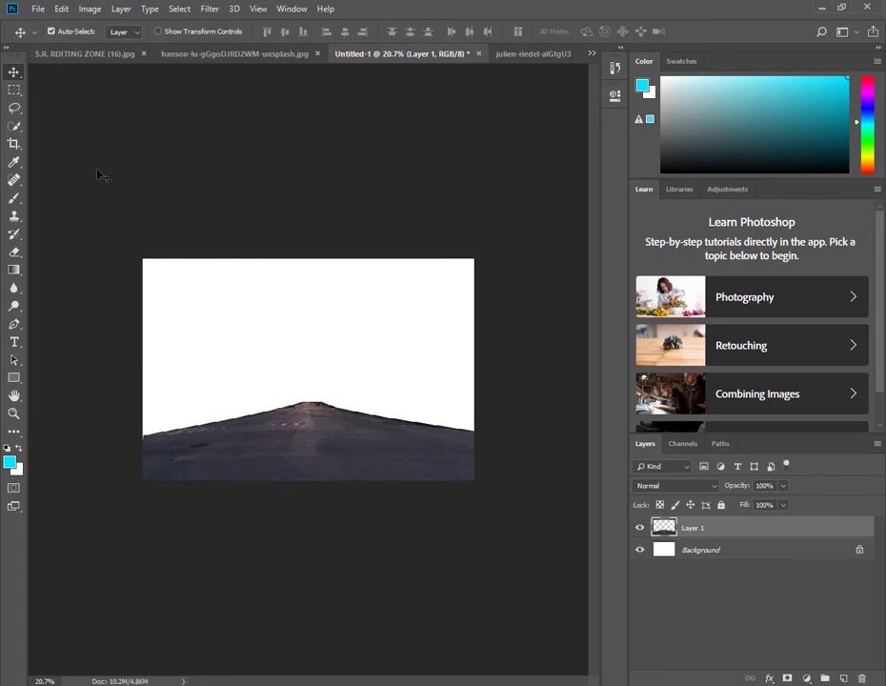
Cut the selected camera from its photo and bring it into the Untitled-1 composition.
left_click(244, 56)
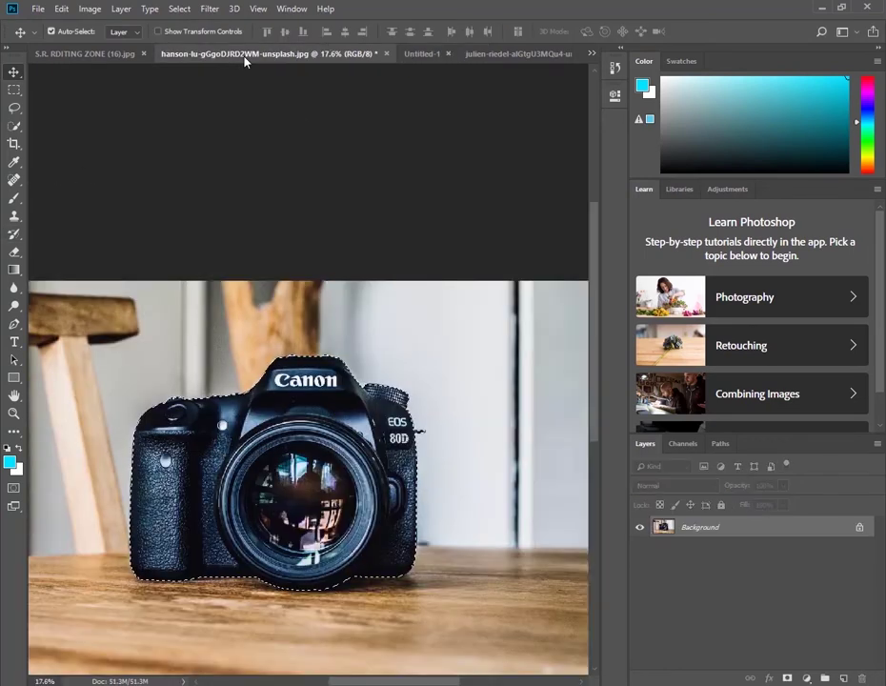
key("ctrl+BackSpace")
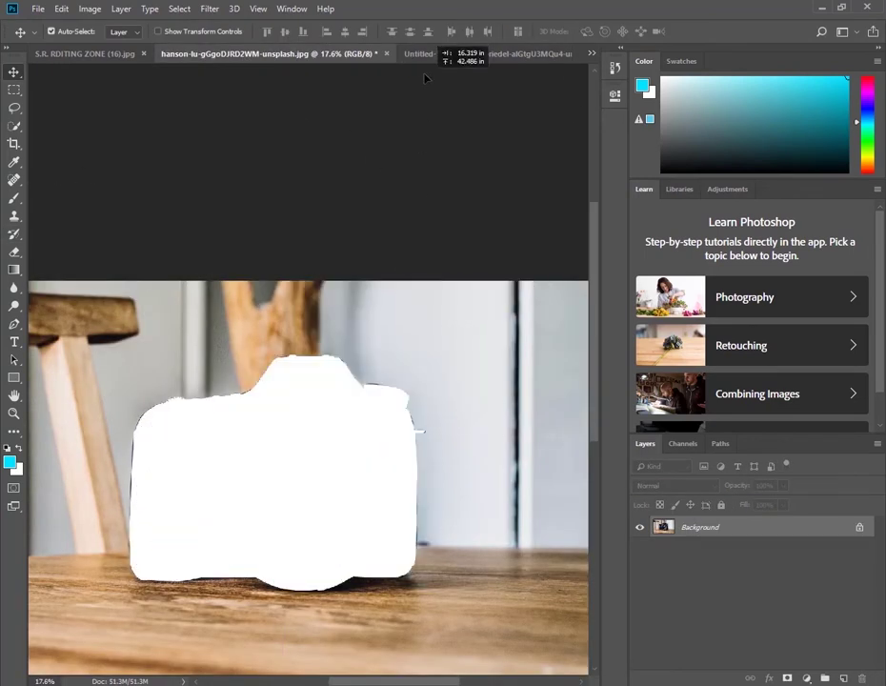
mouse_move(426, 78)
left_mouse_down()
mouse_move(300, 372)
mouse_move(355, 408)
left_mouse_up()
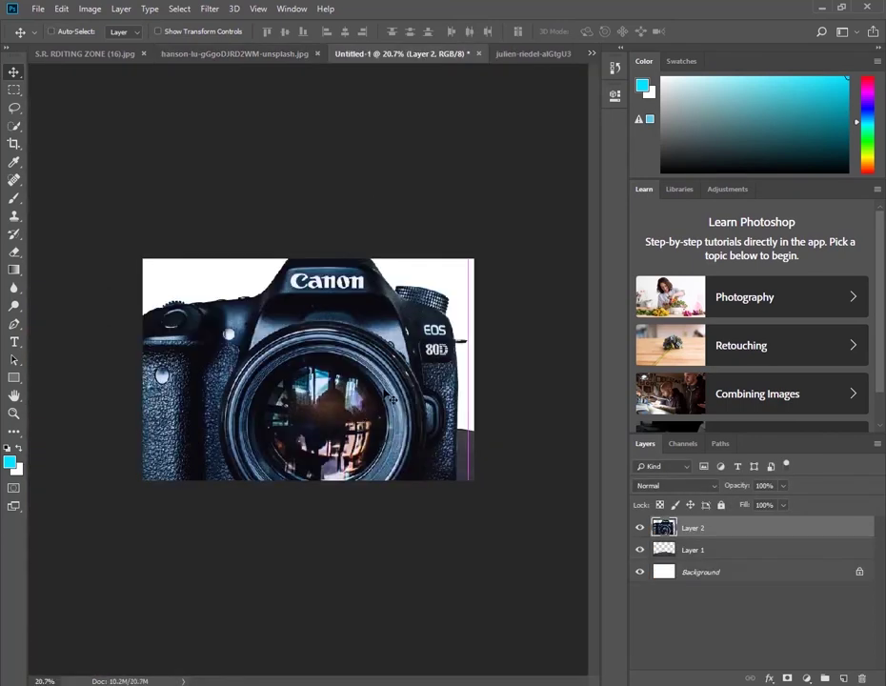
Scale the camera to about 20%, centre it on the road's far end, and widen it slightly.
key("ctrl+t")
left_click_drag(463, 255, 353, 396)
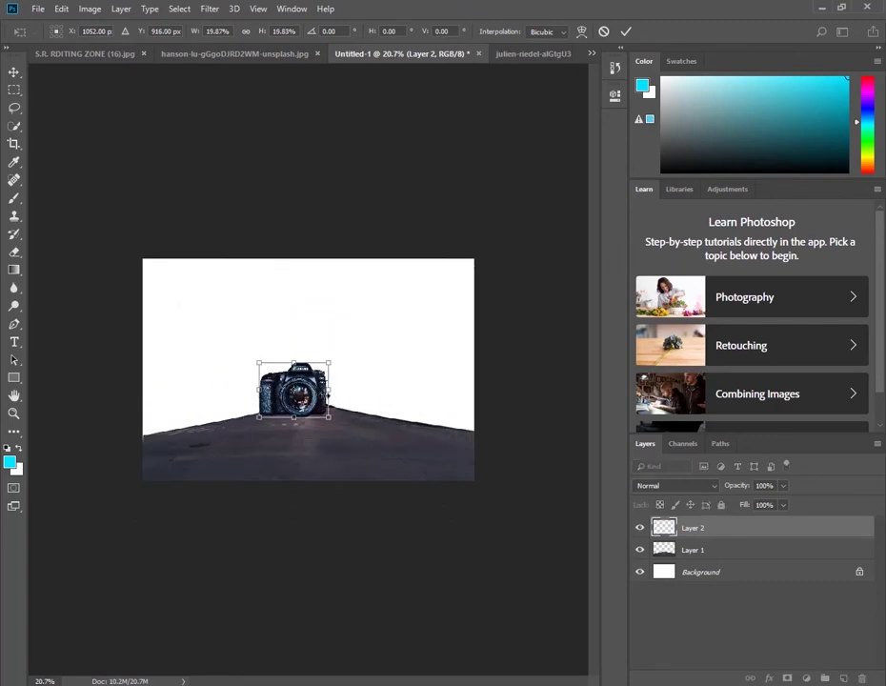
left_click_drag(322, 384, 341, 383)
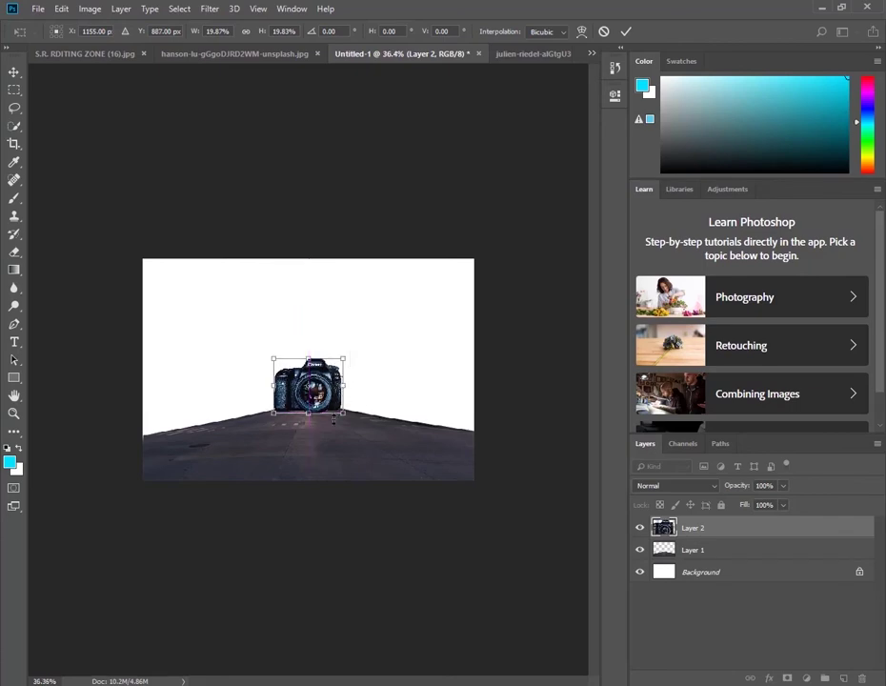
scroll(342, 415, "up", 4)
scroll(335, 423, "up", 3)
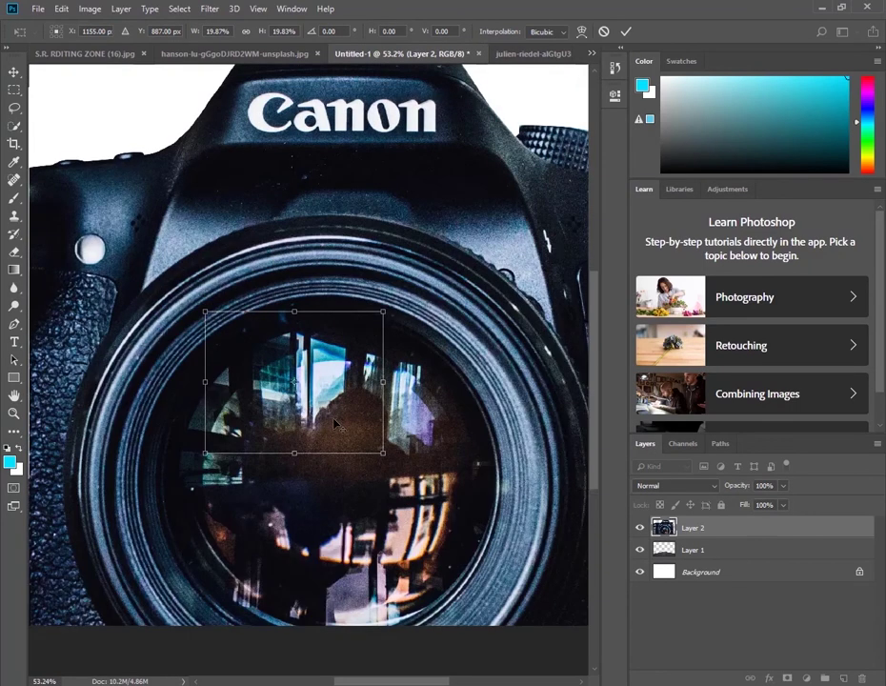
scroll(335, 422, "down", 3)
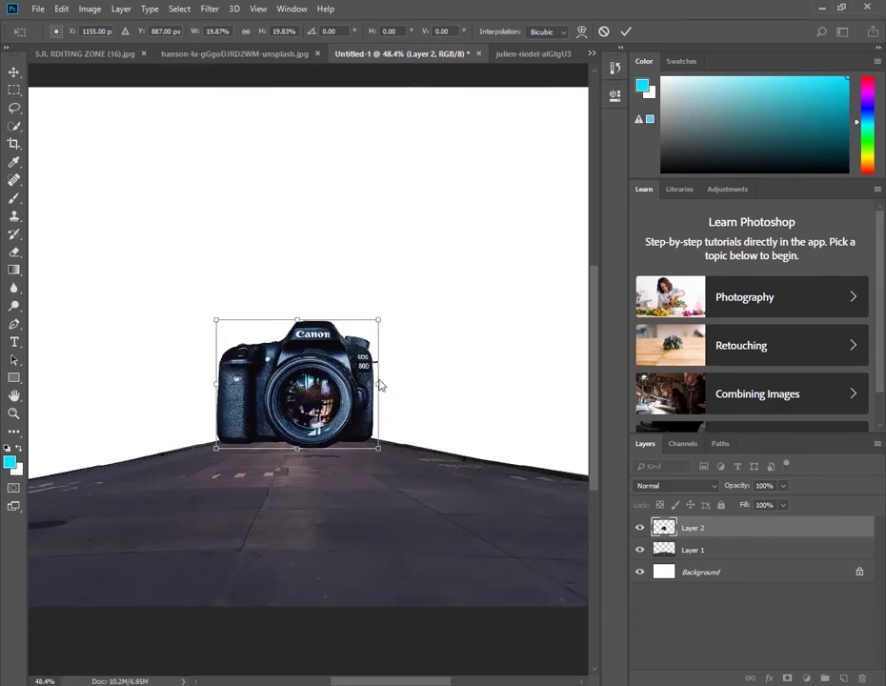
key("alt+space")
key("Escape")
left_click_drag(381, 385, 383, 386)
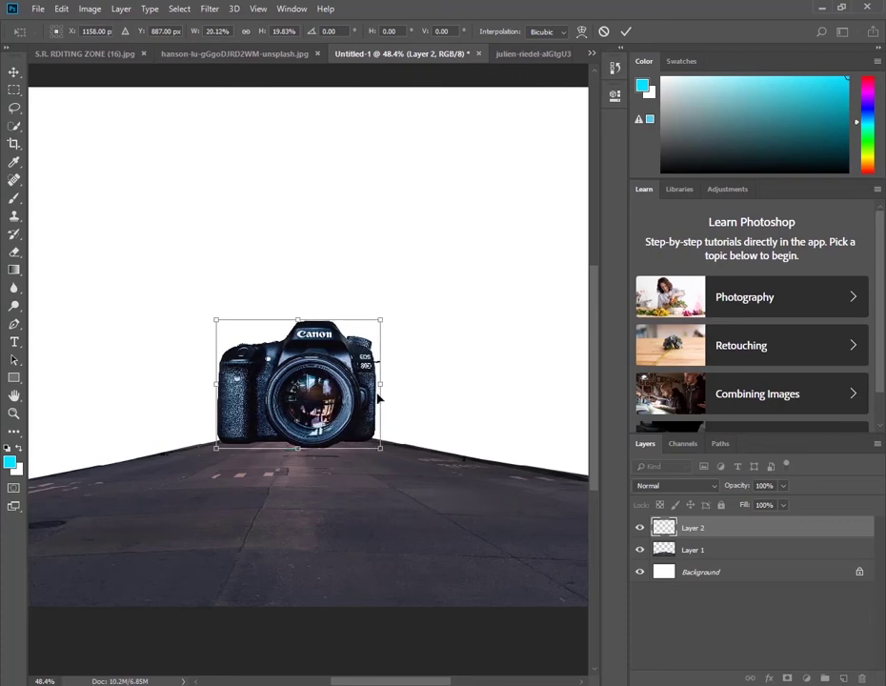
key("Return")
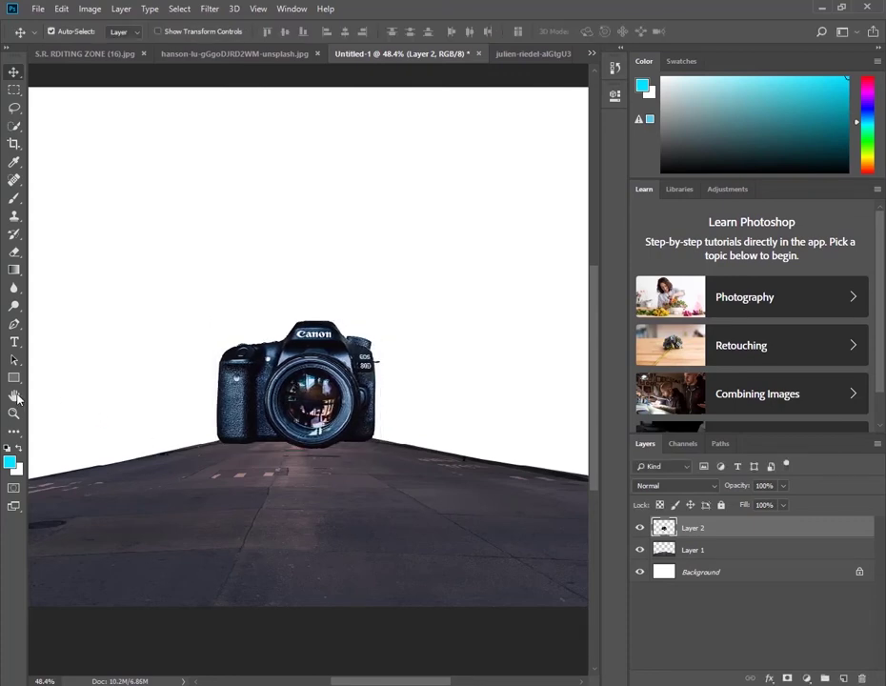
Select the Brush tool with a black foreground colour and add a new empty layer.
left_click(15, 198)
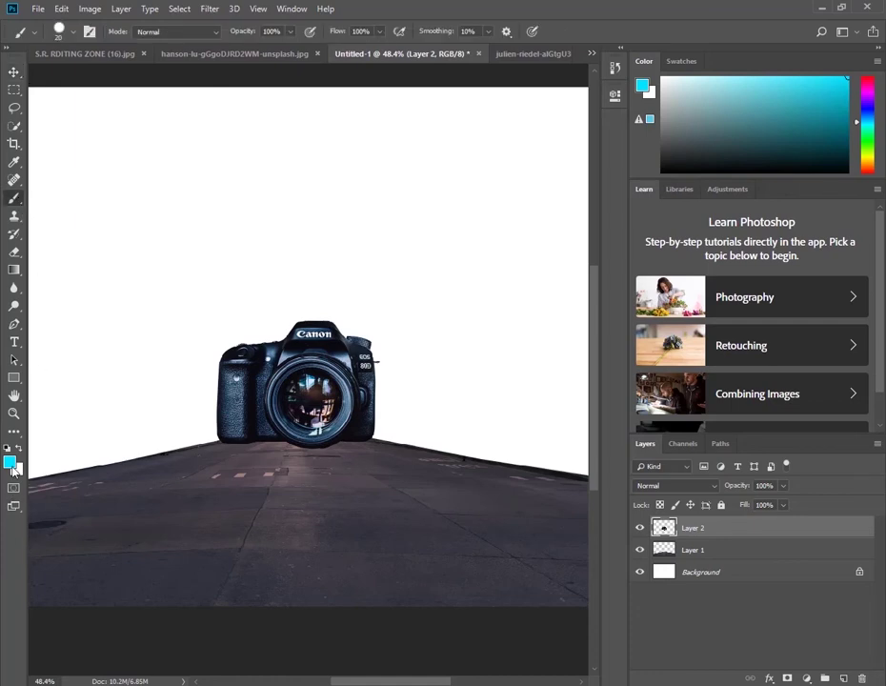
left_click(11, 464)
left_click(433, 330)
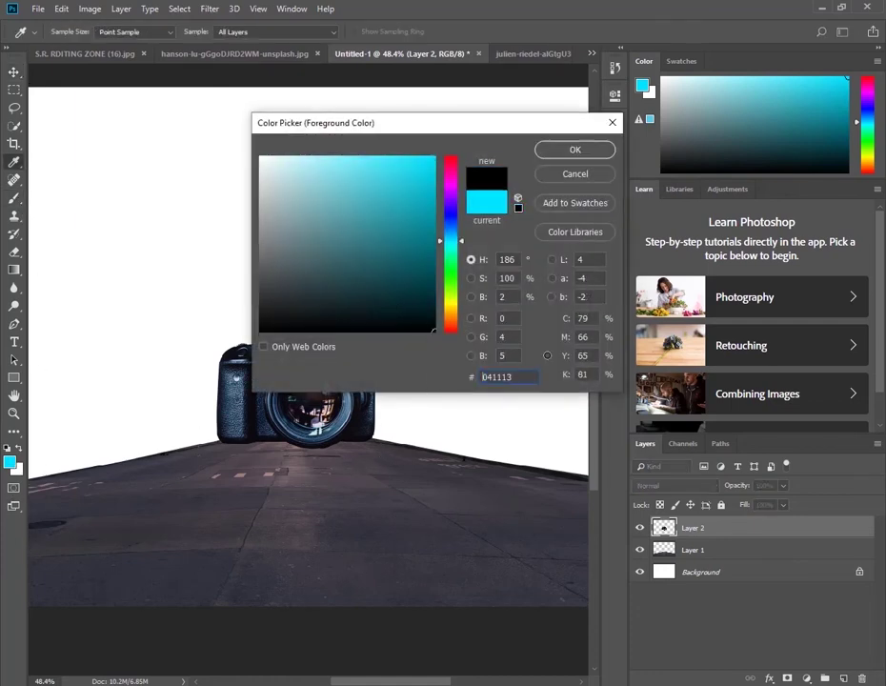
left_click_drag(434, 331, 434, 340)
left_click(575, 151)
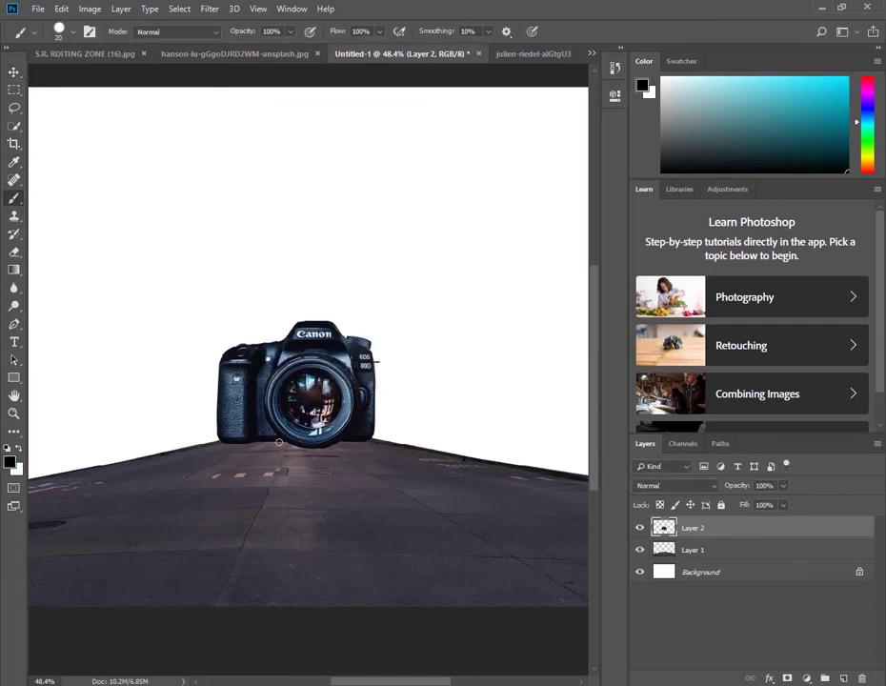
scroll(242, 449, "up", 2)
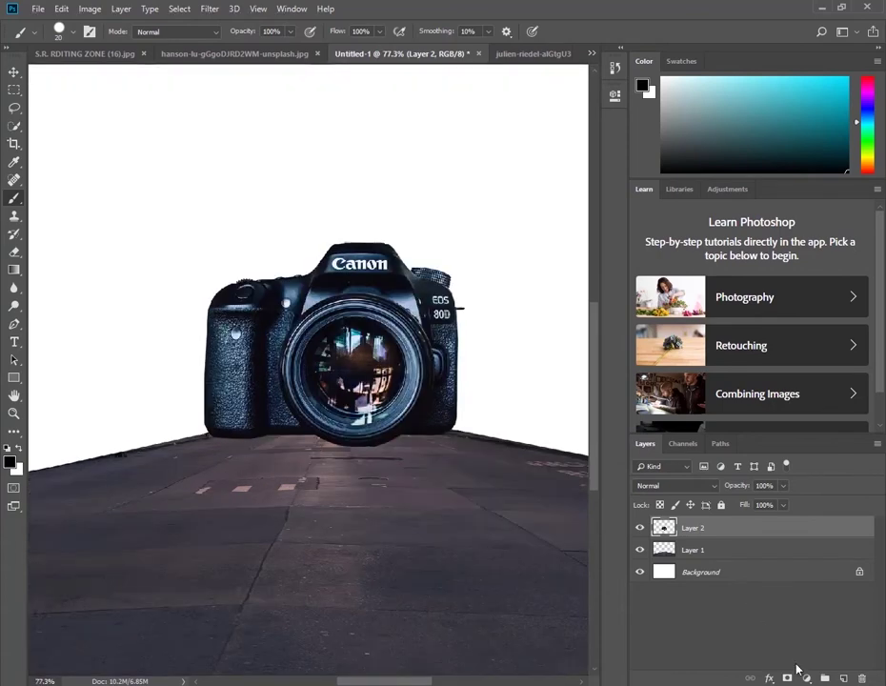
left_click(844, 679)
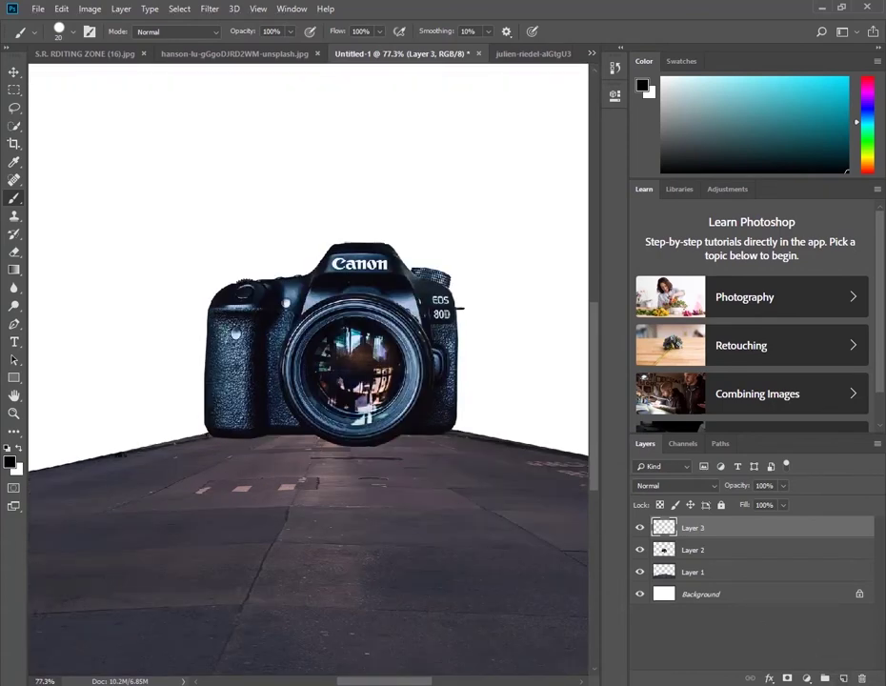
Paint a soft black shadow along the camera's base with an 80 px Soft Round brush.
mouse_move(286, 479)
left_mouse_down()
mouse_move(303, 484)
mouse_move(286, 484)
left_mouse_up()
left_click_drag(219, 429, 256, 433)
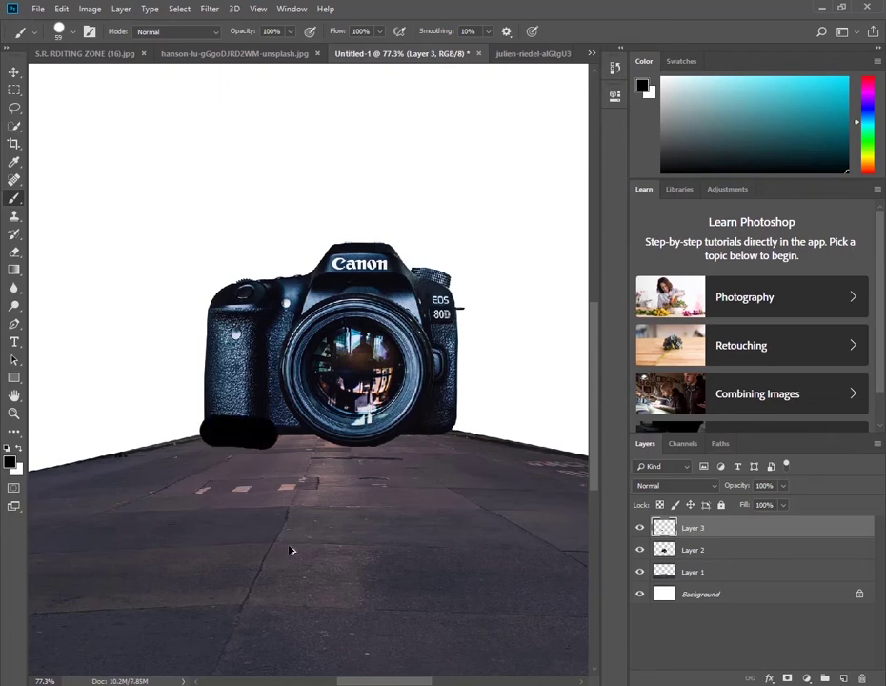
key("ctrl+z")
right_click(333, 489)
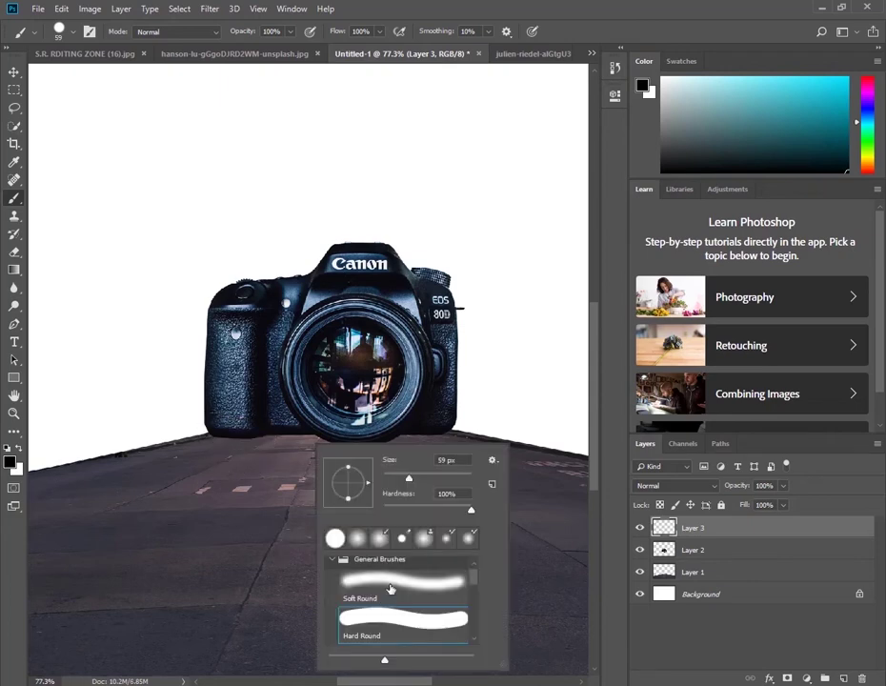
left_click(390, 589)
left_click(178, 394)
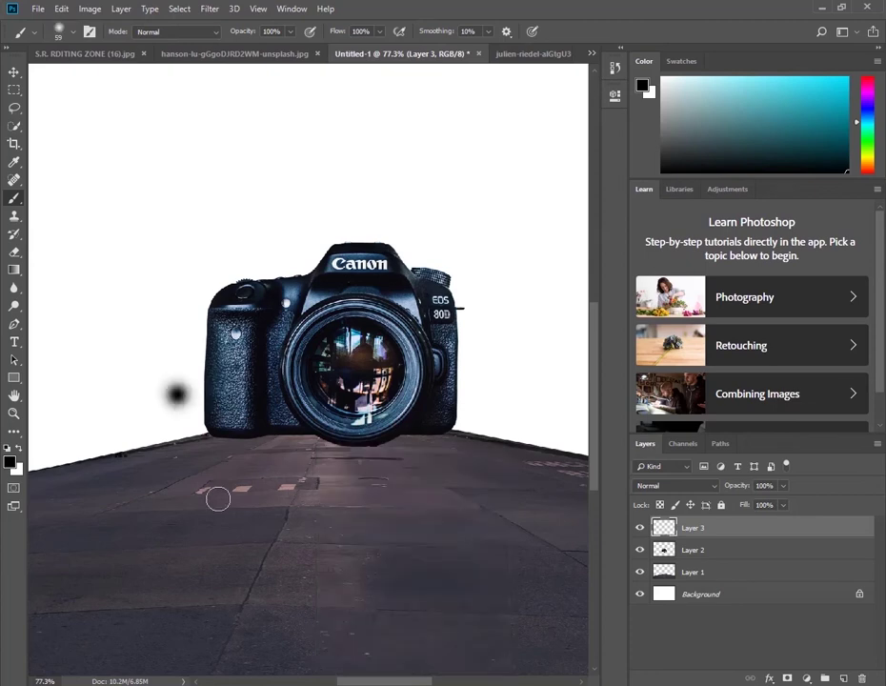
key("ctrl+z")
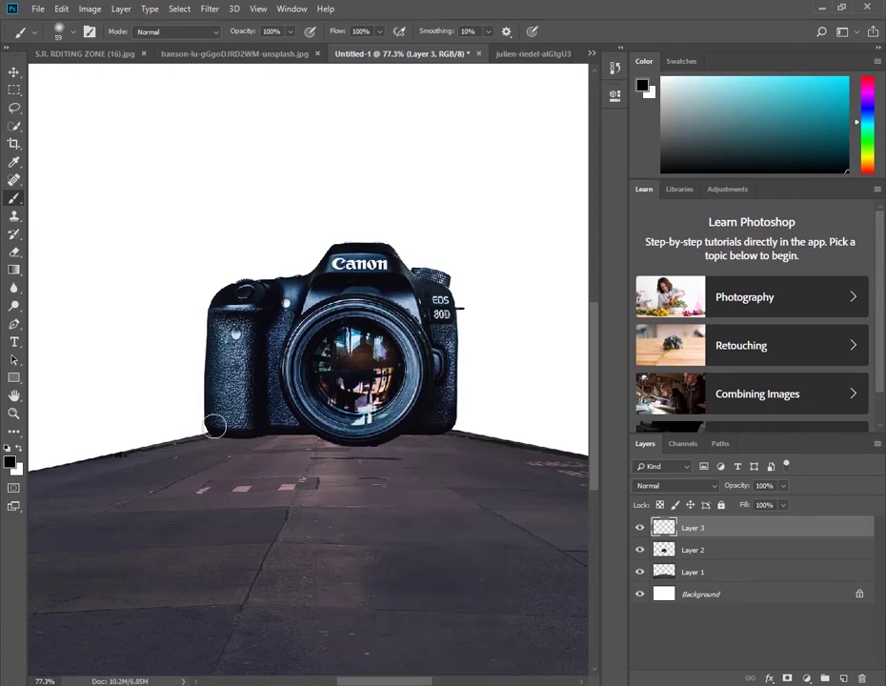
mouse_move(213, 425)
left_mouse_down()
mouse_move(374, 439)
mouse_move(452, 425)
mouse_move(453, 433)
mouse_move(340, 443)
mouse_move(329, 435)
mouse_move(397, 440)
left_mouse_up()
Move Layer 3 beneath the camera layer and undo a stray dab on the road.
left_click_drag(726, 530, 706, 564)
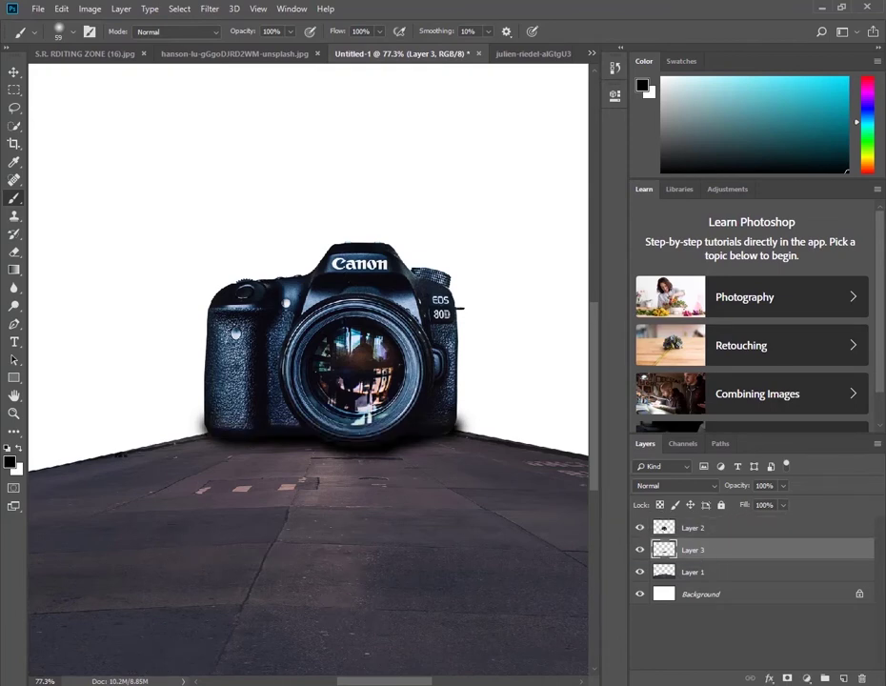
left_click(251, 484)
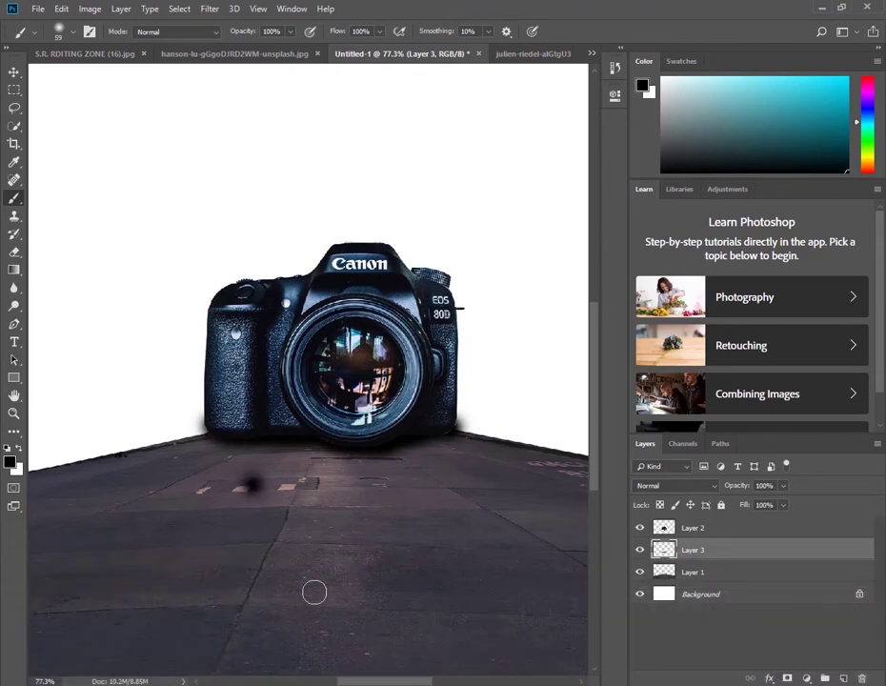
key("ctrl+z")
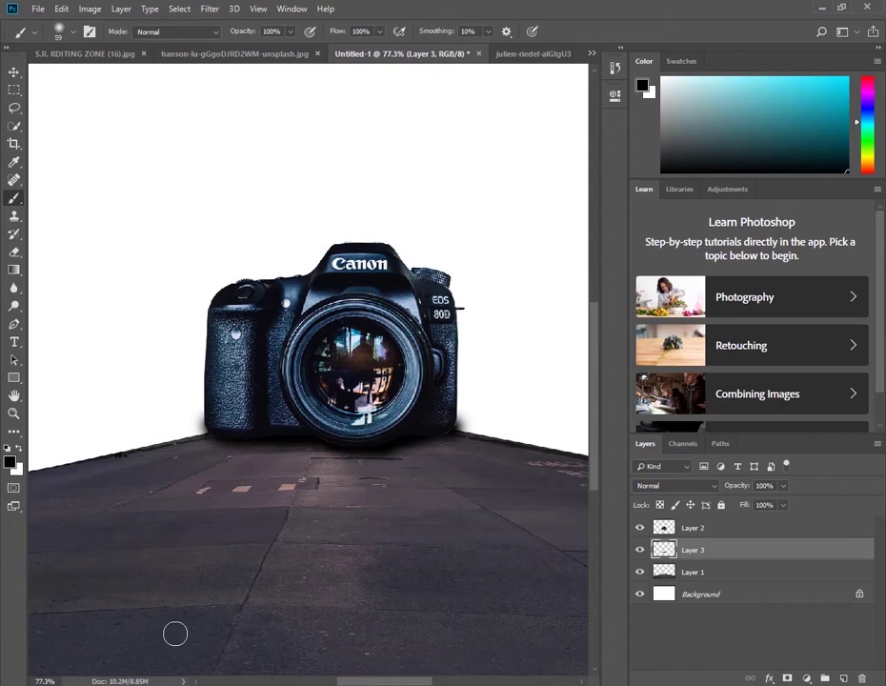
Close the hanson-lu camera and julien-riedel street photos without saving, then view the S.R. RDITING ZONE (27) smoke image.
left_click(234, 54)
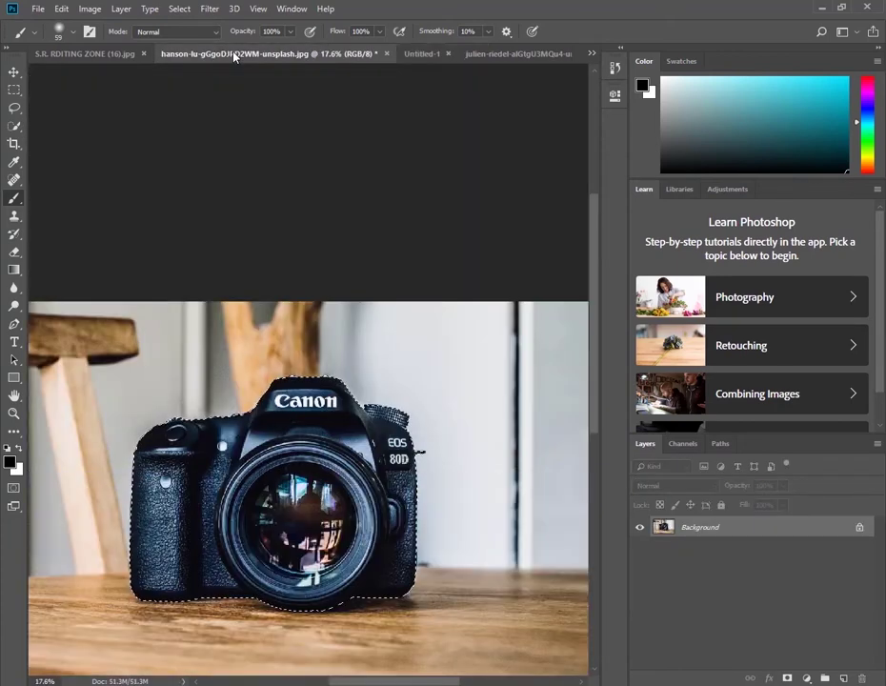
left_click(386, 53)
left_click(437, 271)
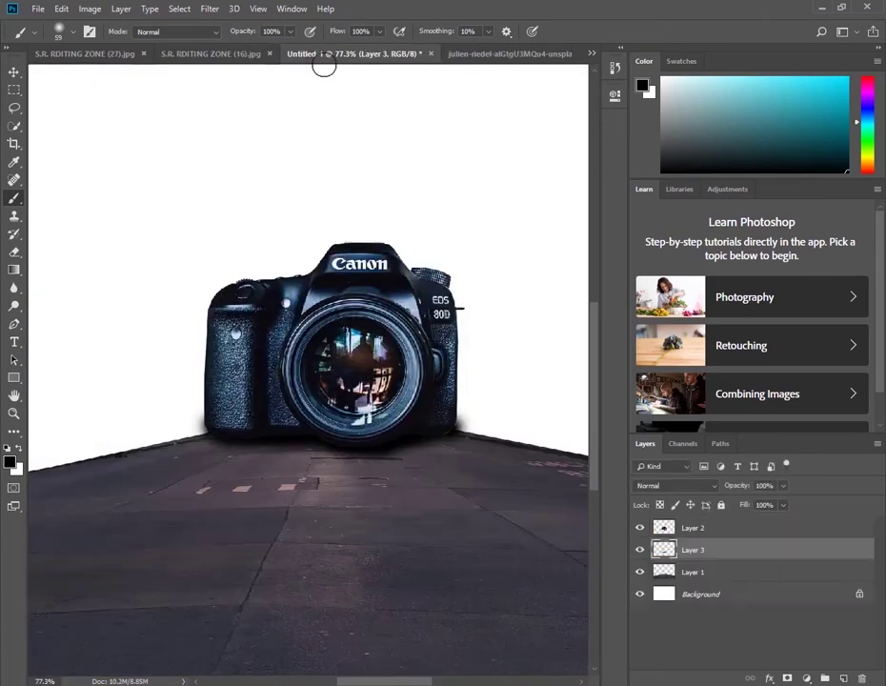
left_click(468, 58)
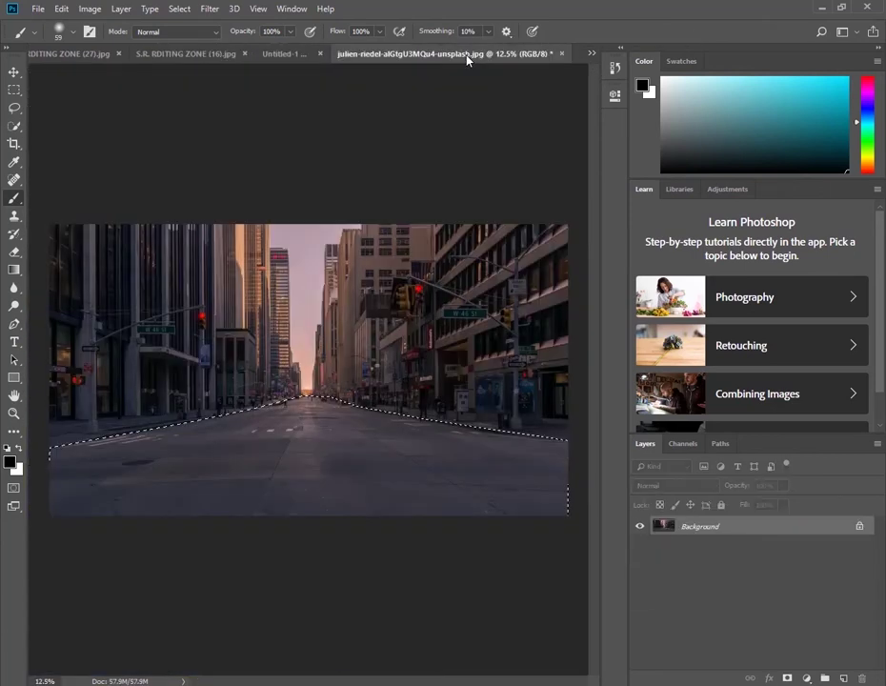
left_click(563, 55)
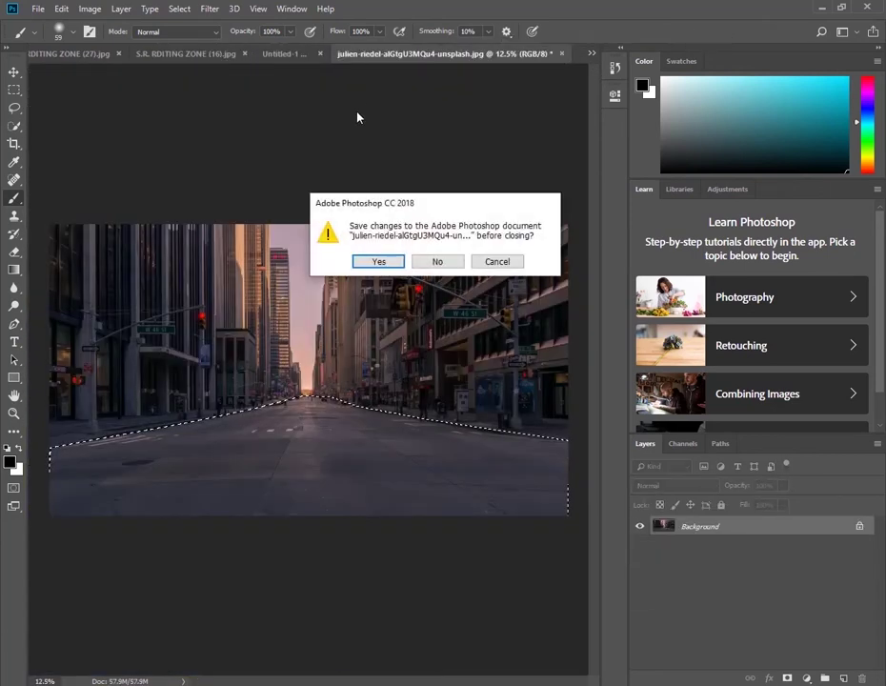
left_click(429, 260)
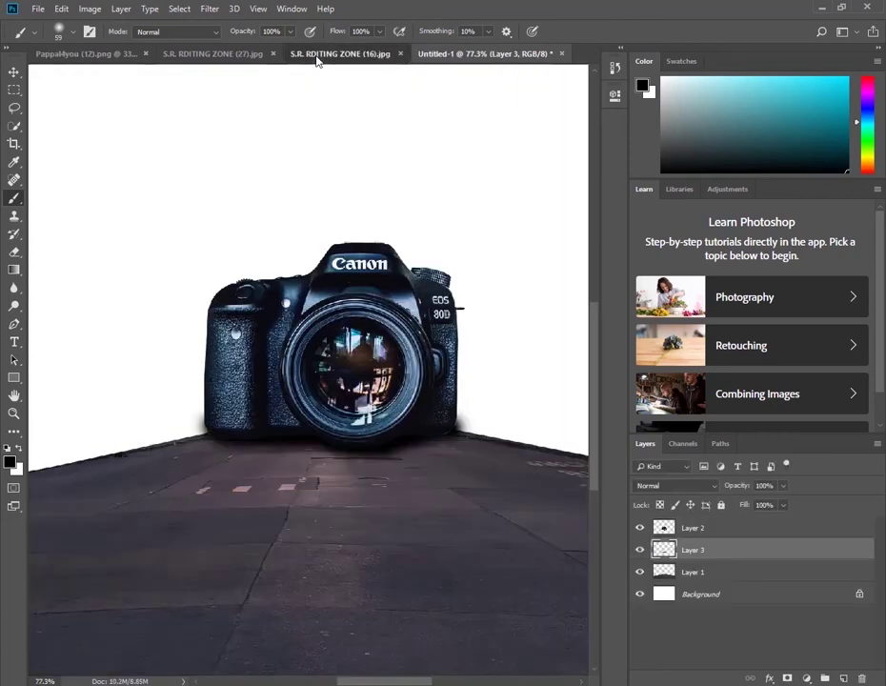
left_click(316, 54)
Drag the woman cut-out from the Pappai4you document into Untitled-1 as Layer 4.
left_click(222, 54)
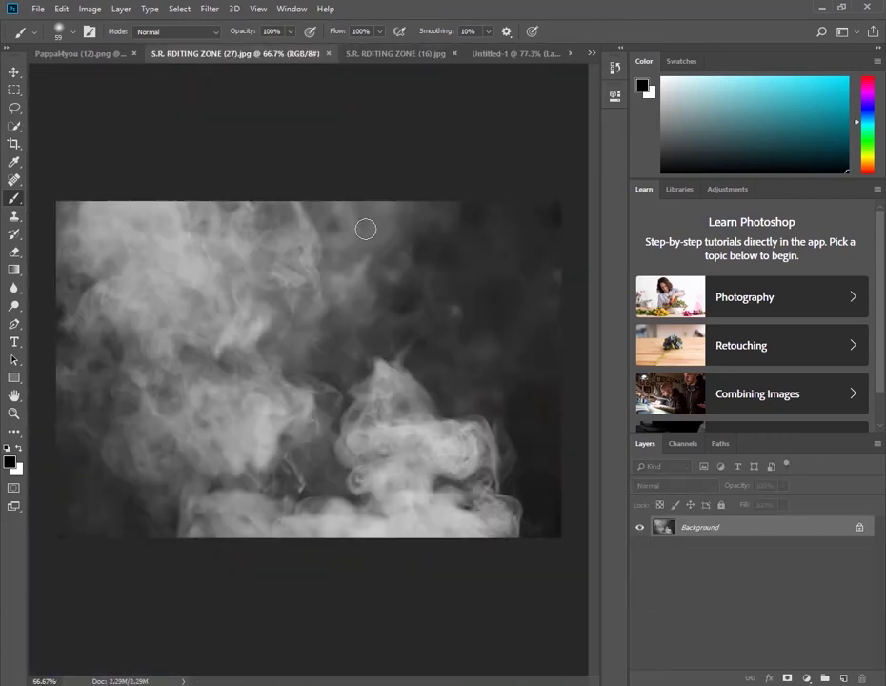
left_click(113, 55)
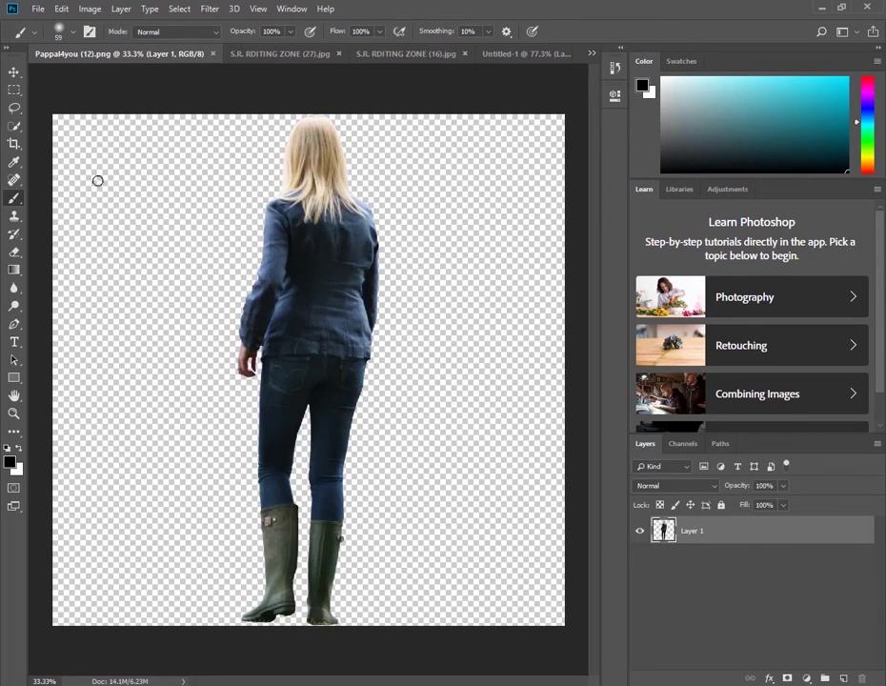
key("v")
left_click_drag(318, 271, 367, 348)
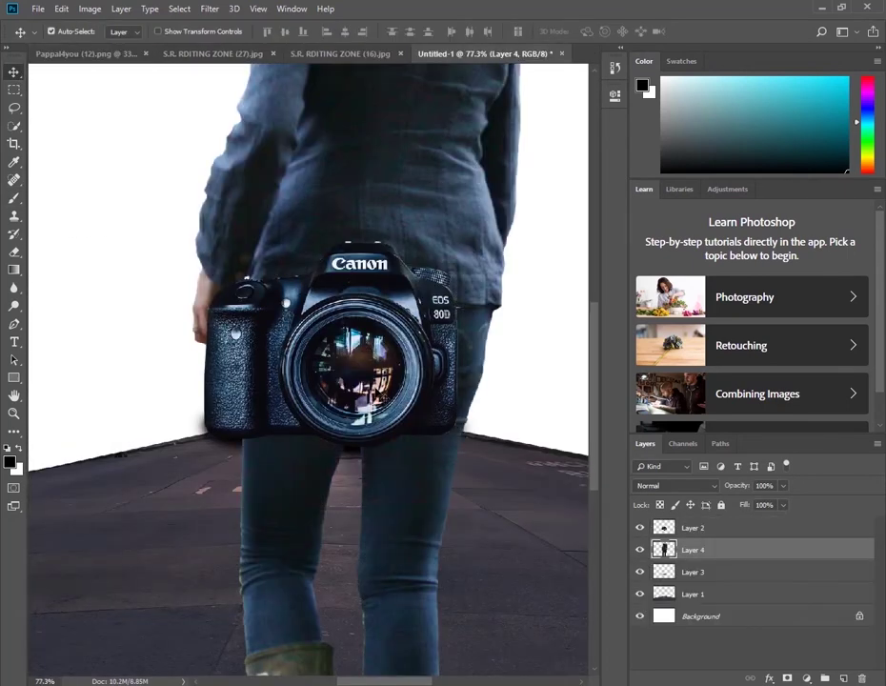
scroll(377, 390, "down", 5)
Shrink the woman cut-out with Free Transform to suit the composite's scale.
scroll(377, 391, "down", 2)
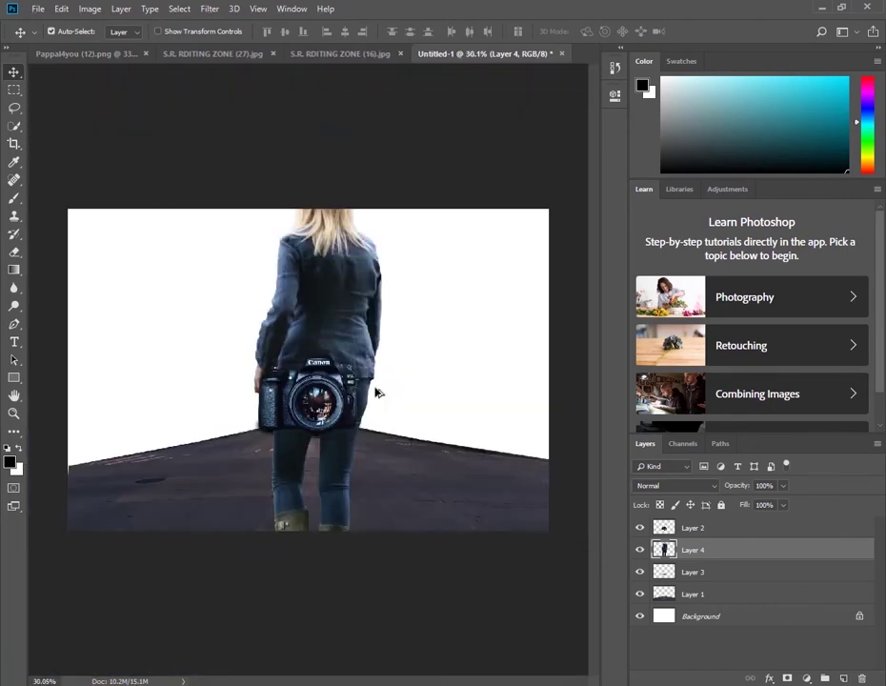
scroll(377, 390, "down", 3)
key("ctrl+t")
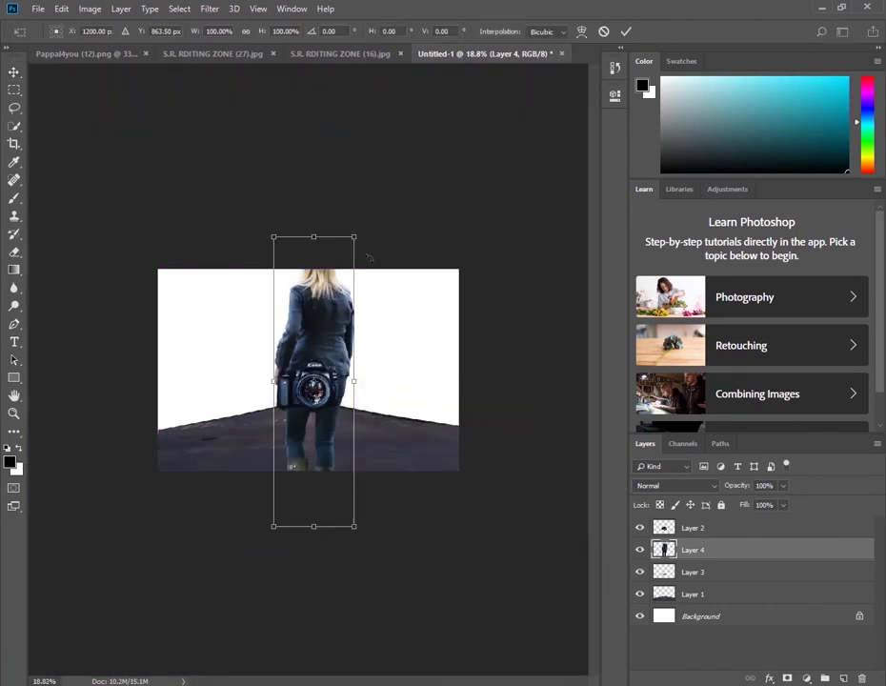
left_click_drag(353, 237, 293, 347)
key("Return")
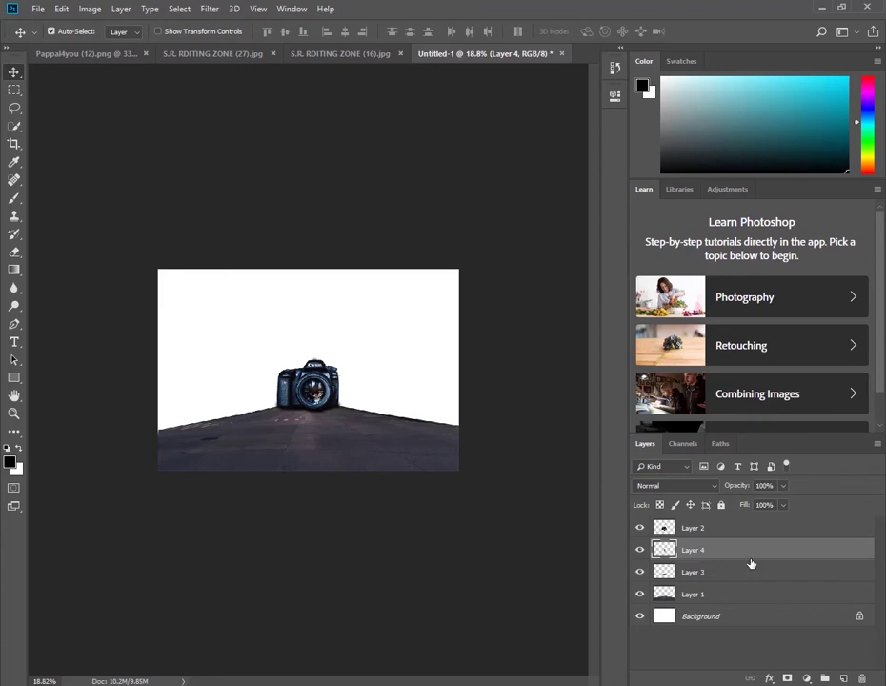
Move Layer 4 to the top and place the woman on the road before the camera, slightly enlarged.
left_click_drag(694, 557, 701, 527)
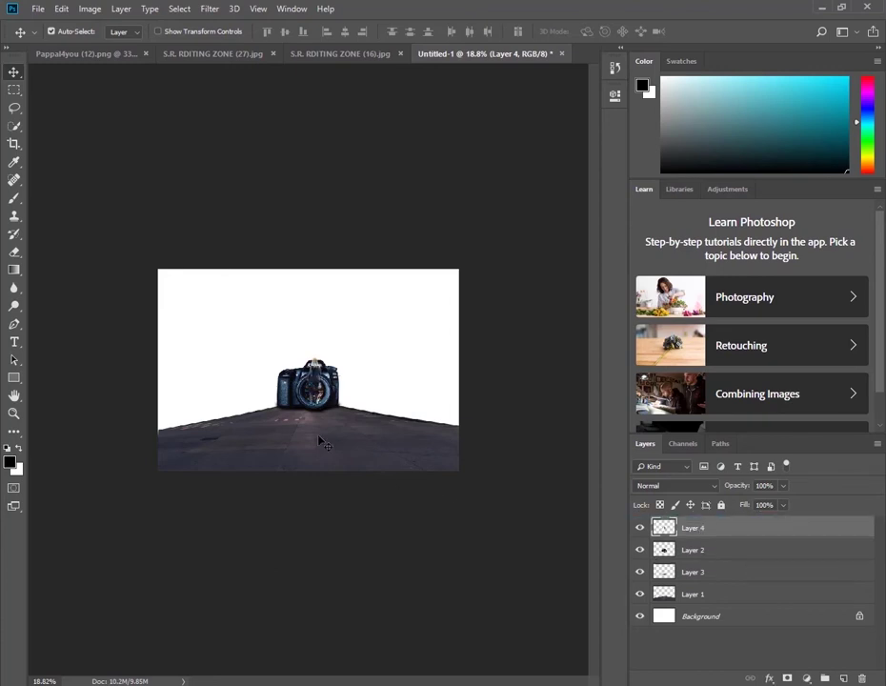
scroll(310, 390, "up", 5)
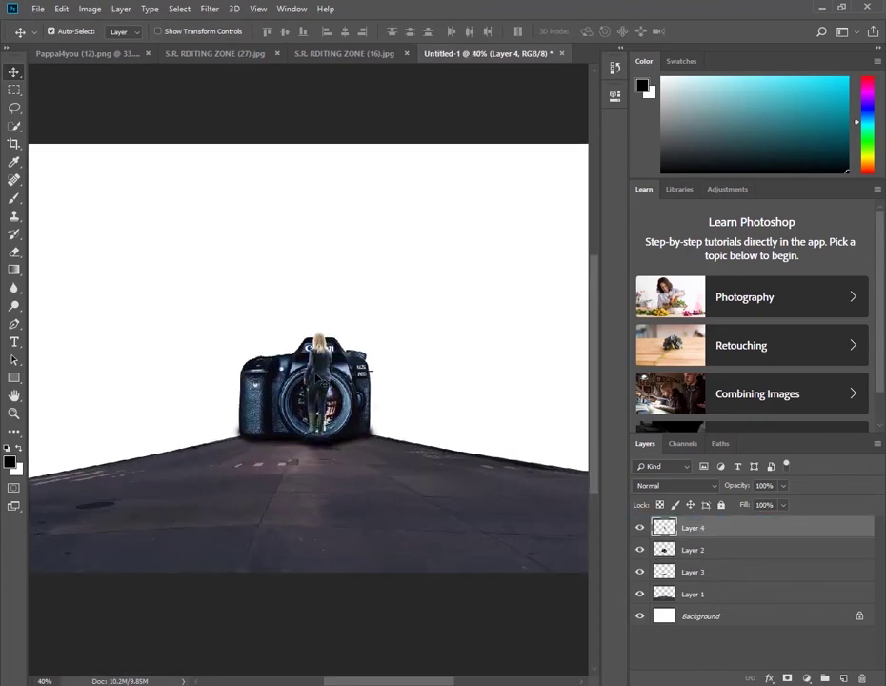
left_click_drag(318, 378, 315, 464)
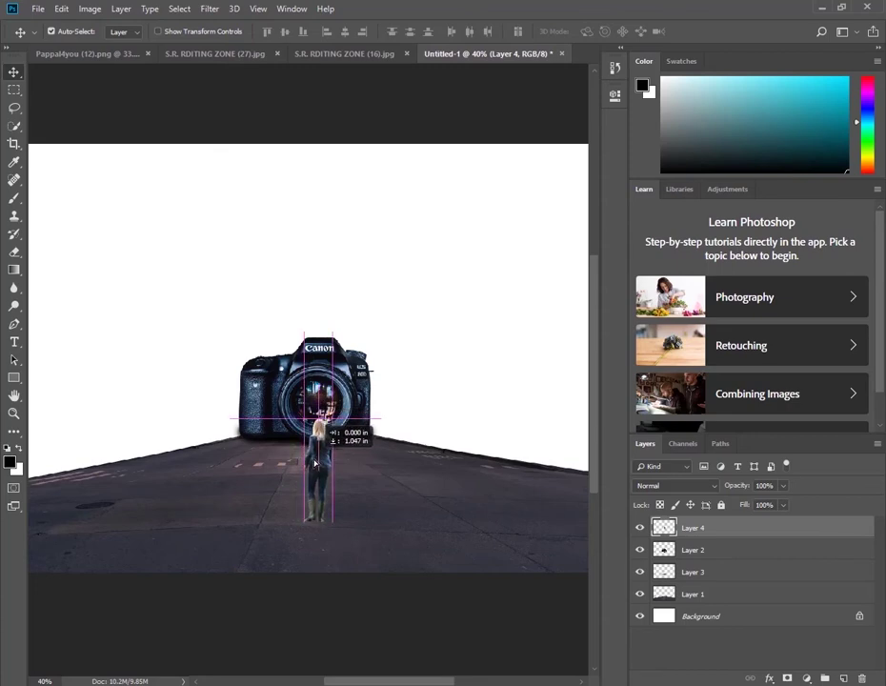
key("ctrl+t")
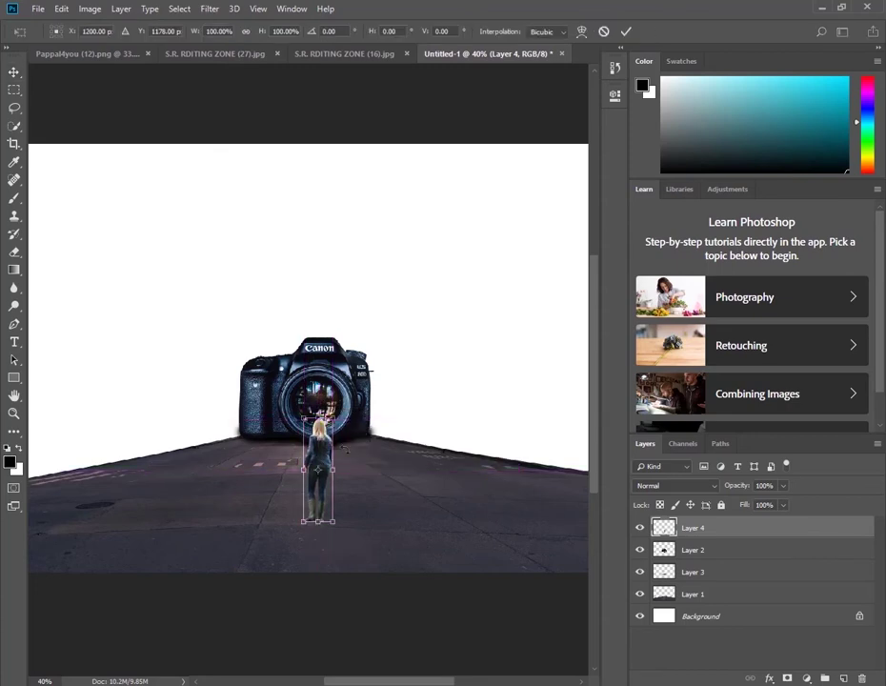
left_click_drag(333, 417, 335, 413)
key("Return")
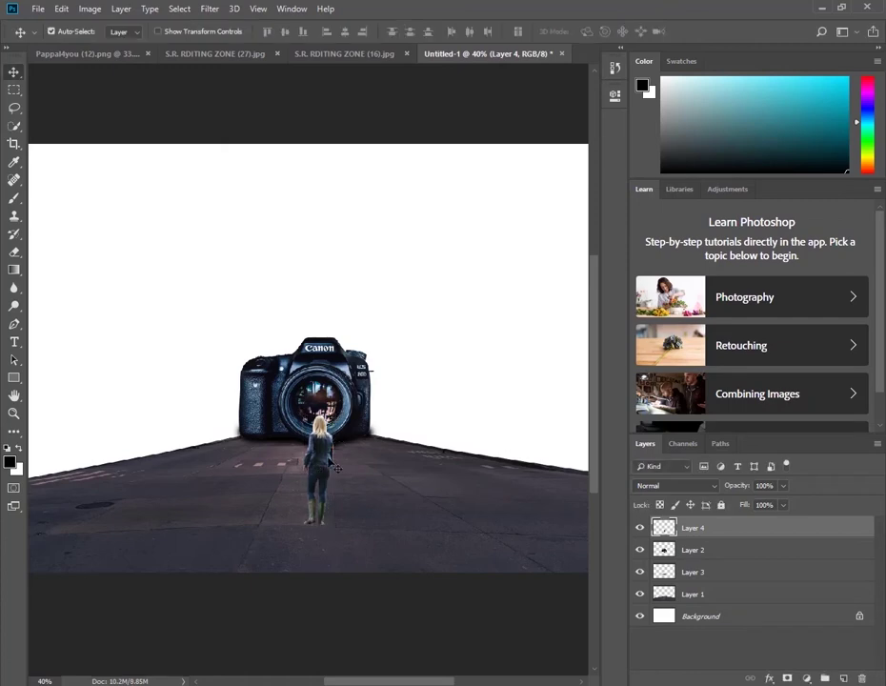
left_click(327, 419)
key("ctrl")
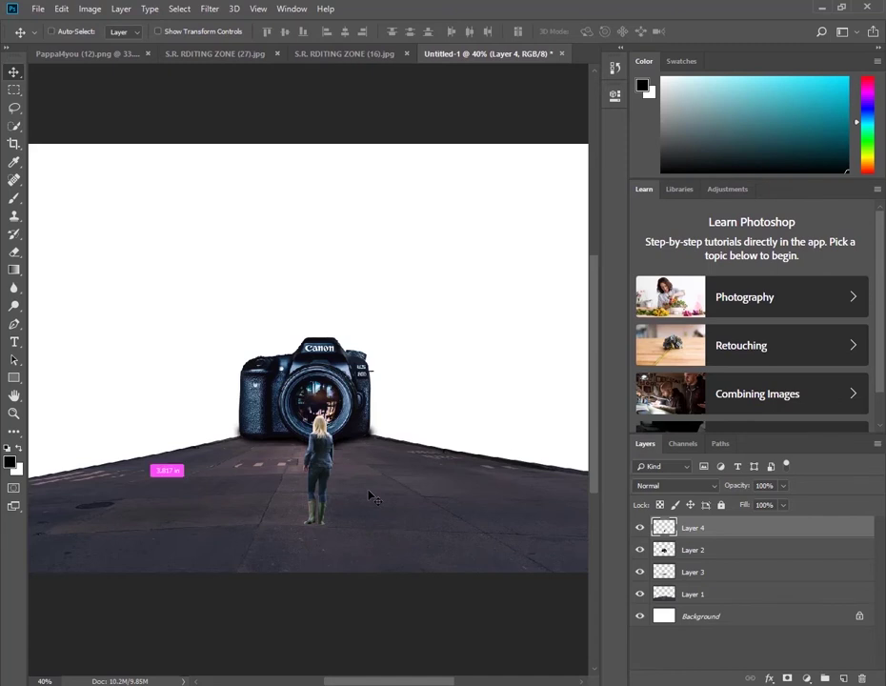
Duplicate Layer 4 and darken the copy into a black silhouette with Levels.
key("ctrl+j")
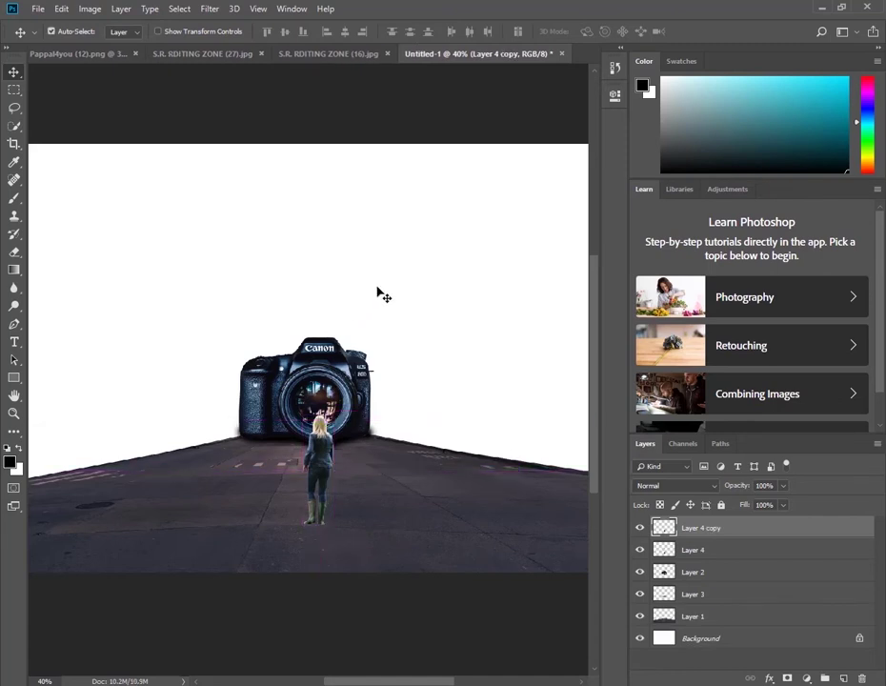
key("ctrl")
key("ctrl")
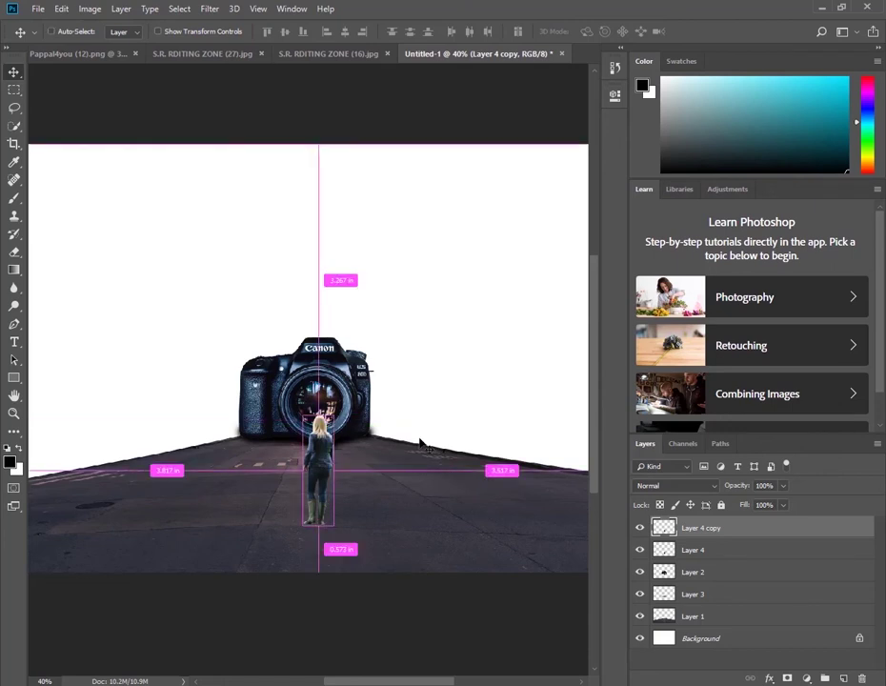
key("ctrl+l")
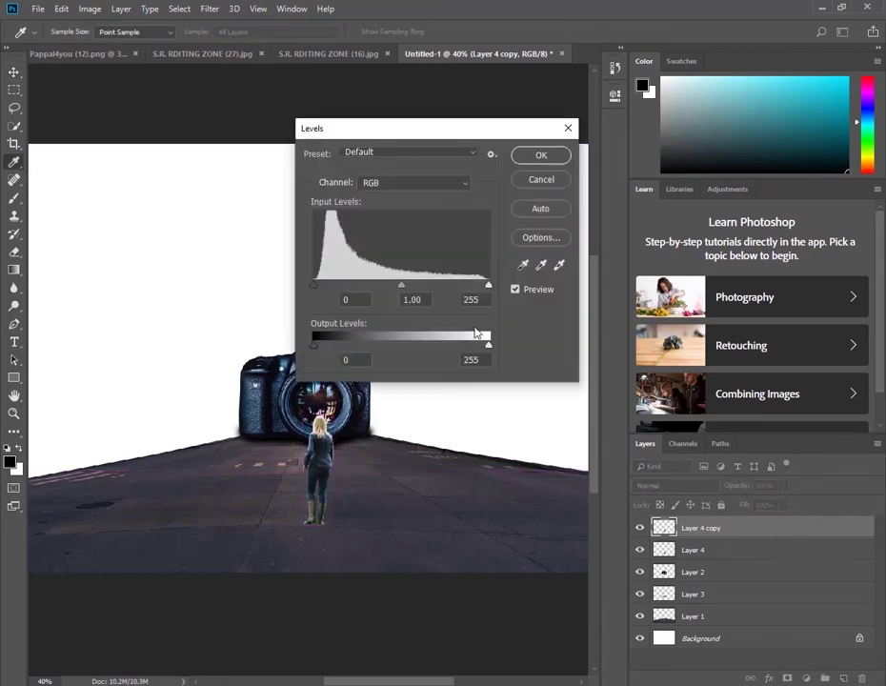
mouse_move(402, 288)
left_mouse_down()
mouse_move(284, 277)
mouse_move(681, 303)
left_mouse_up()
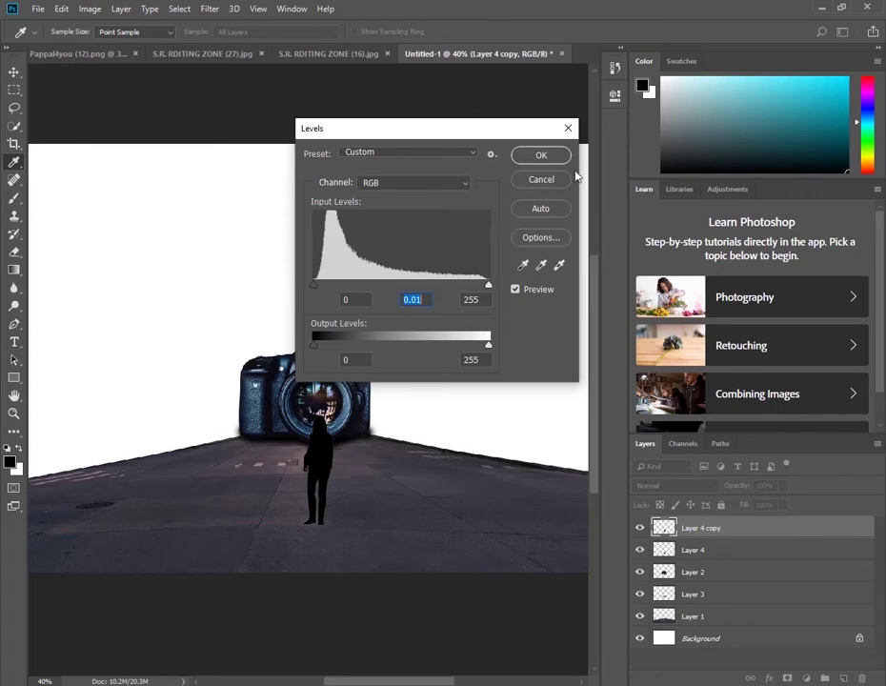
left_click(541, 156)
Flip the silhouette down below the woman's feet and set its opacity to 22%.
key("v")
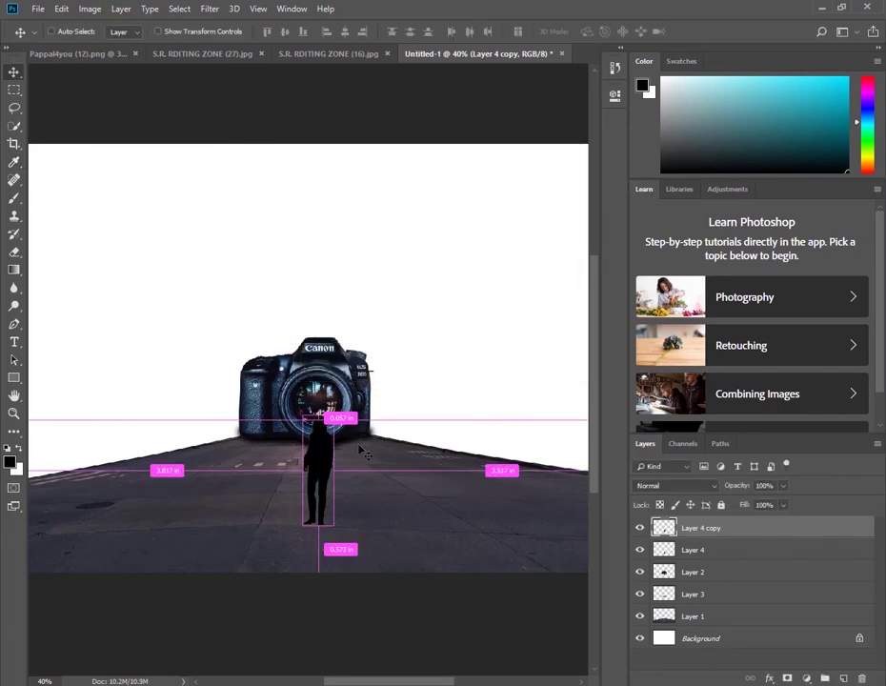
key("ctrl+t")
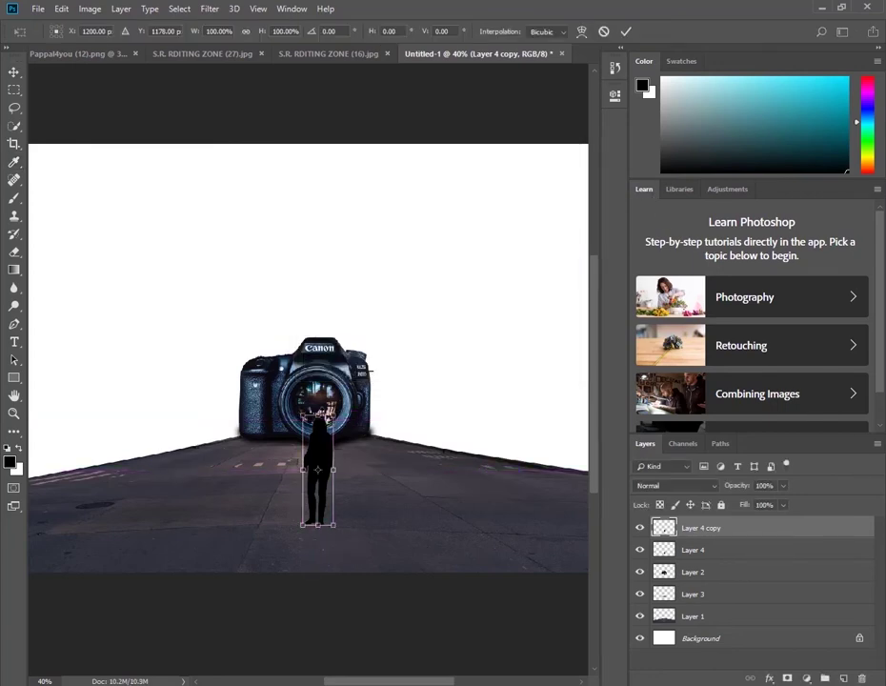
left_click_drag(319, 417, 290, 611)
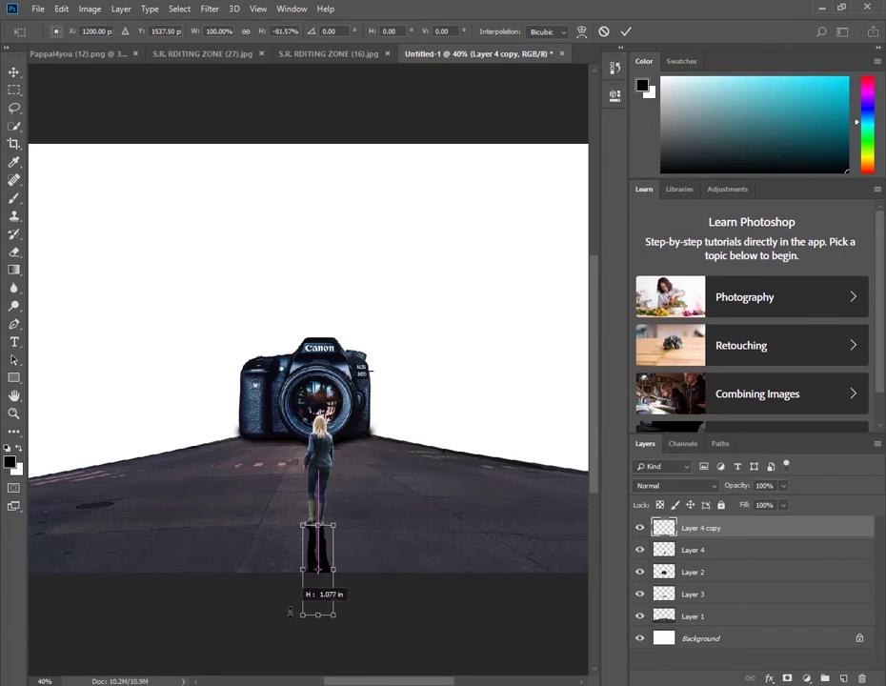
key("Return")
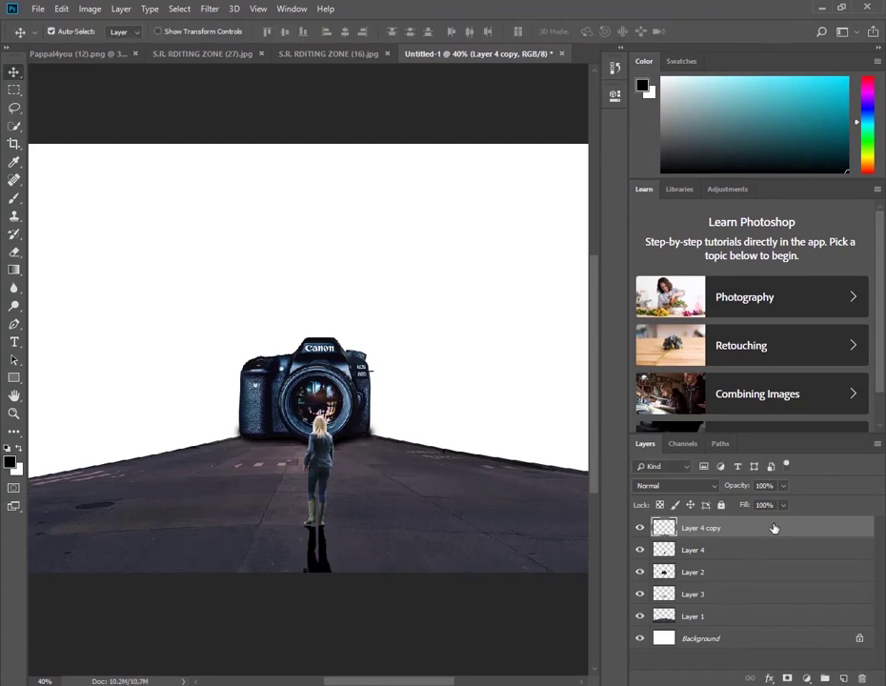
left_click_drag(742, 503, 734, 505)
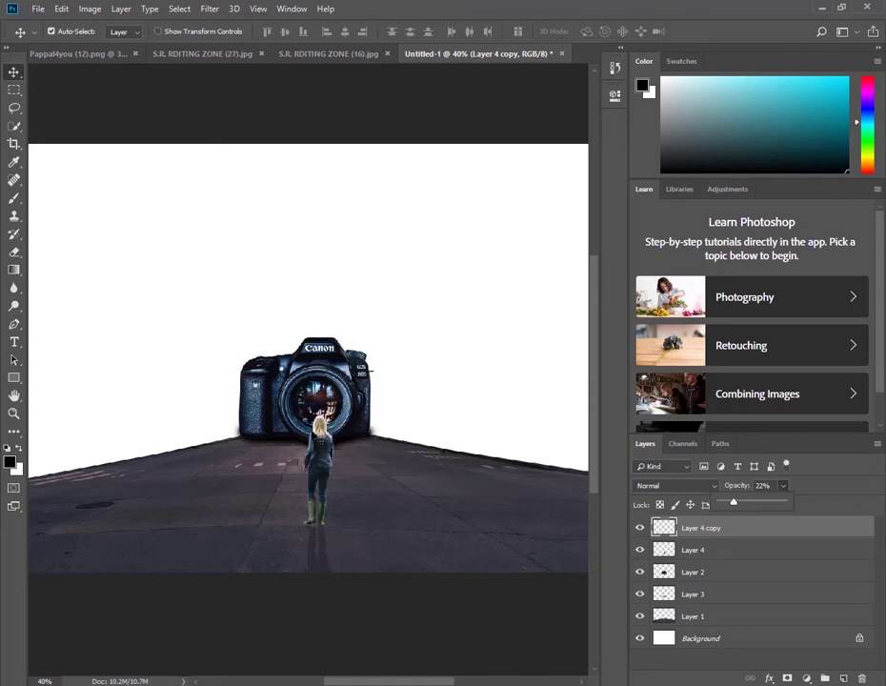
Copy the smoke image in as Layer 5 and transform it to span the full canvas width over the road.
left_click(198, 54)
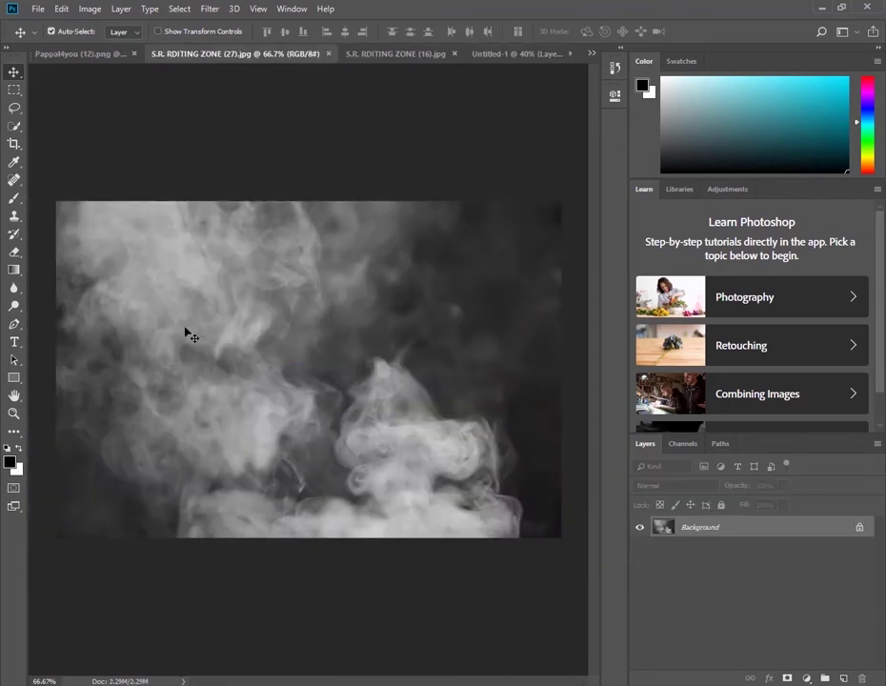
mouse_move(188, 334)
left_mouse_down()
mouse_move(433, 334)
mouse_move(290, 417)
mouse_move(257, 489)
mouse_move(195, 503)
mouse_move(203, 500)
left_mouse_up()
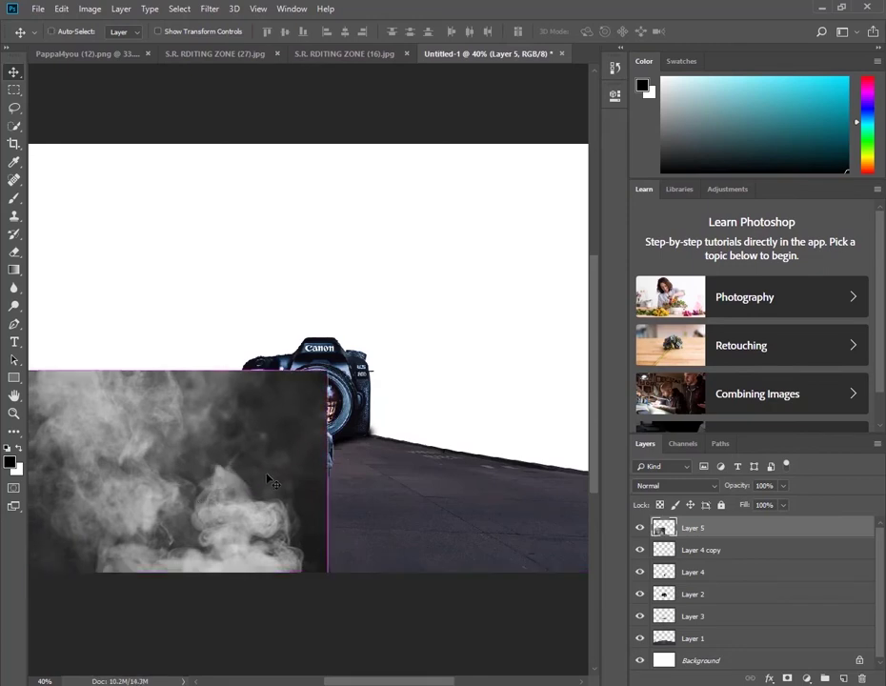
key("ctrl+t")
mouse_move(327, 472)
left_mouse_down()
mouse_move(655, 474)
mouse_move(622, 422)
mouse_move(675, 427)
mouse_move(576, 429)
left_mouse_up()
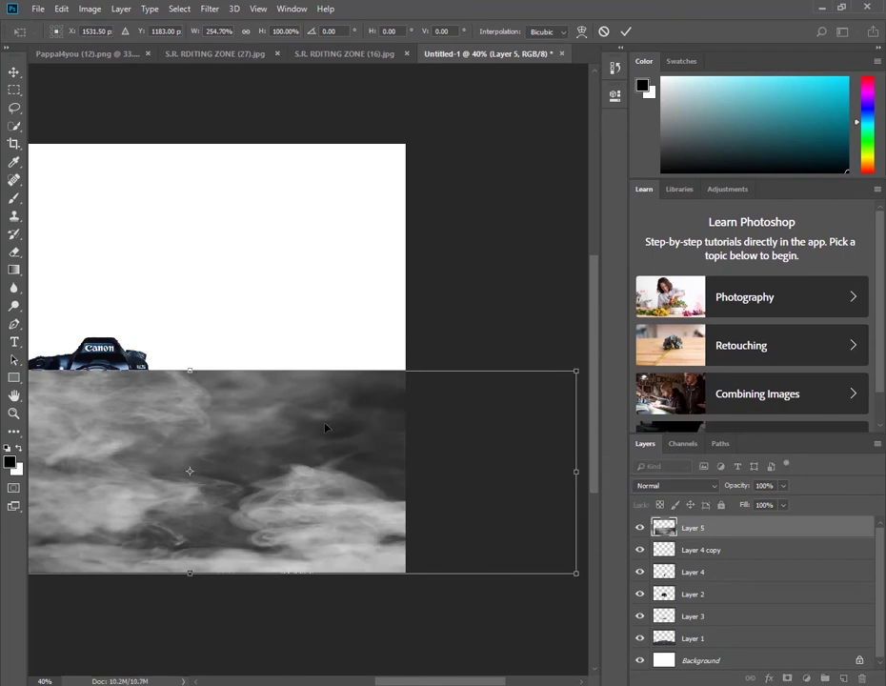
mouse_move(325, 427)
left_mouse_down()
mouse_move(275, 487)
mouse_move(274, 368)
left_mouse_up()
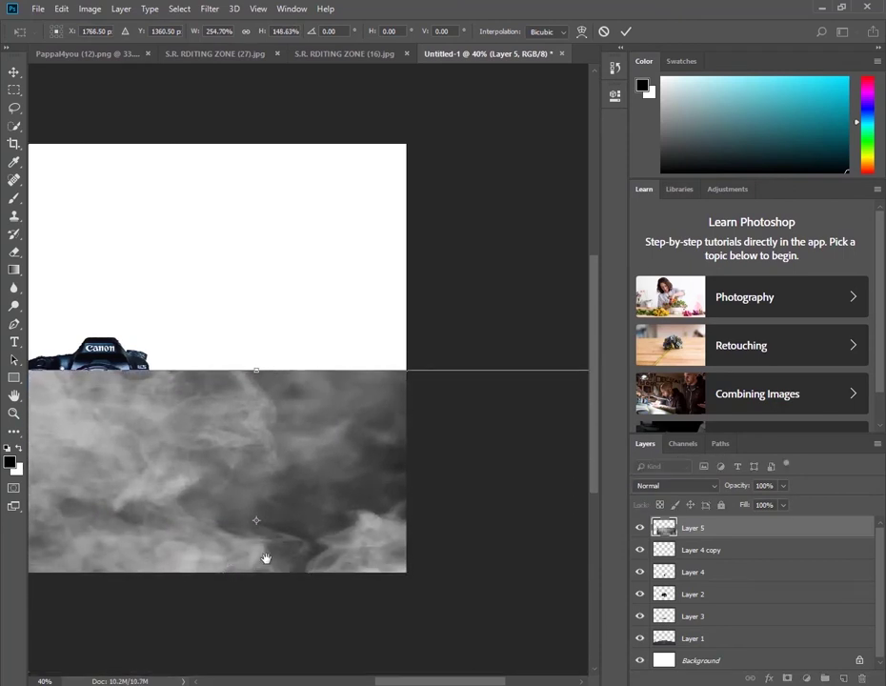
left_click_drag(265, 559, 461, 531)
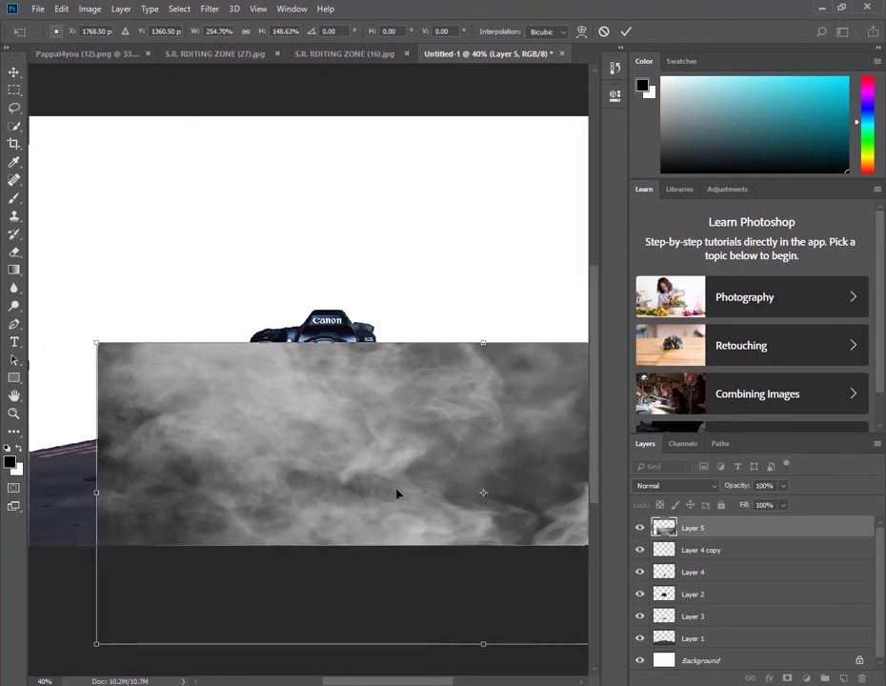
mouse_move(398, 493)
left_mouse_down()
mouse_move(337, 491)
mouse_move(321, 507)
left_mouse_up()
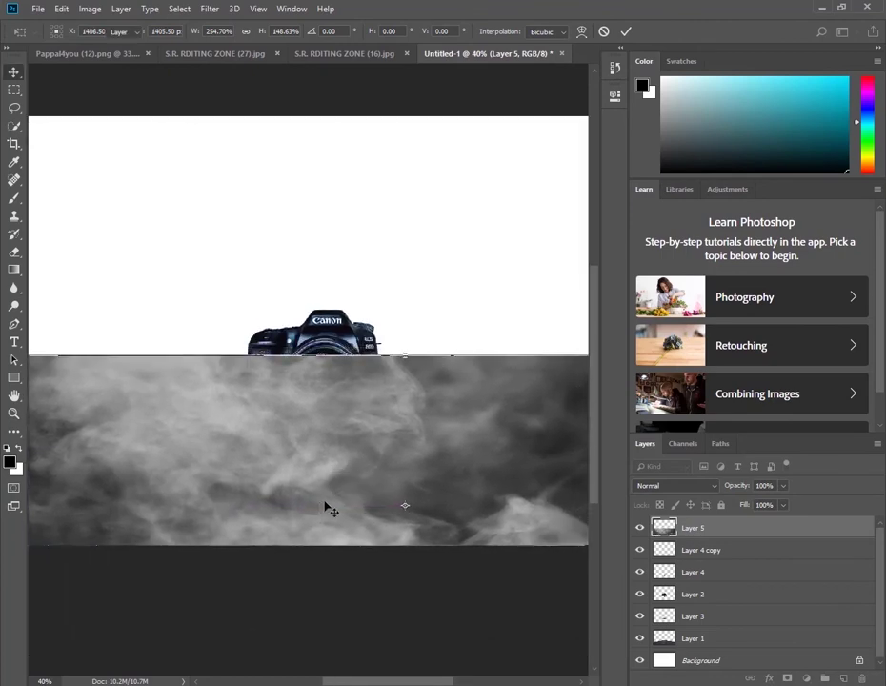
key("Return")
Cycle Layer 5's blend modes to settle on Overlay, nudge the smoke into place, and fit the view.
left_click(660, 487)
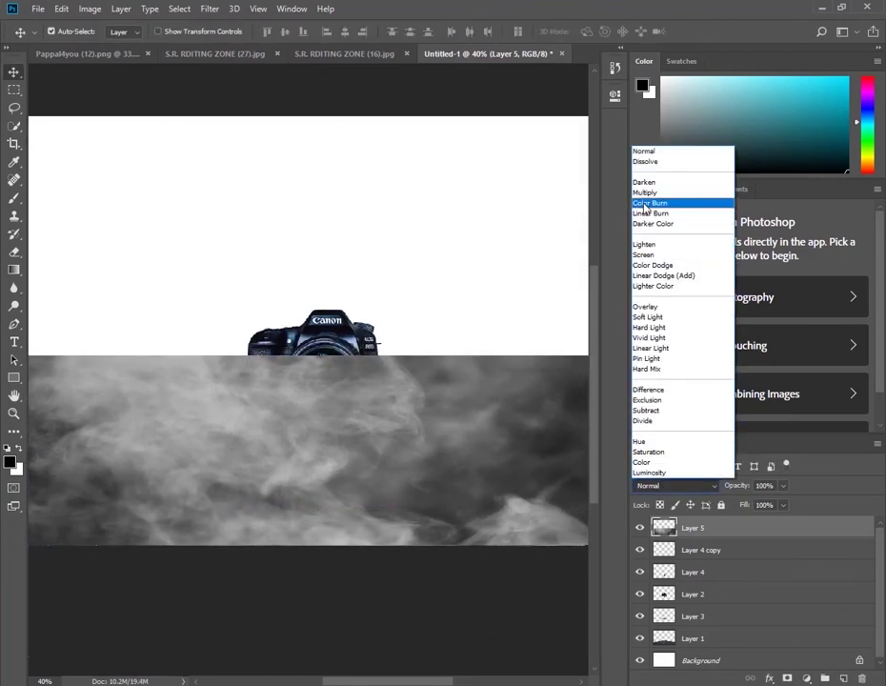
left_click(665, 245)
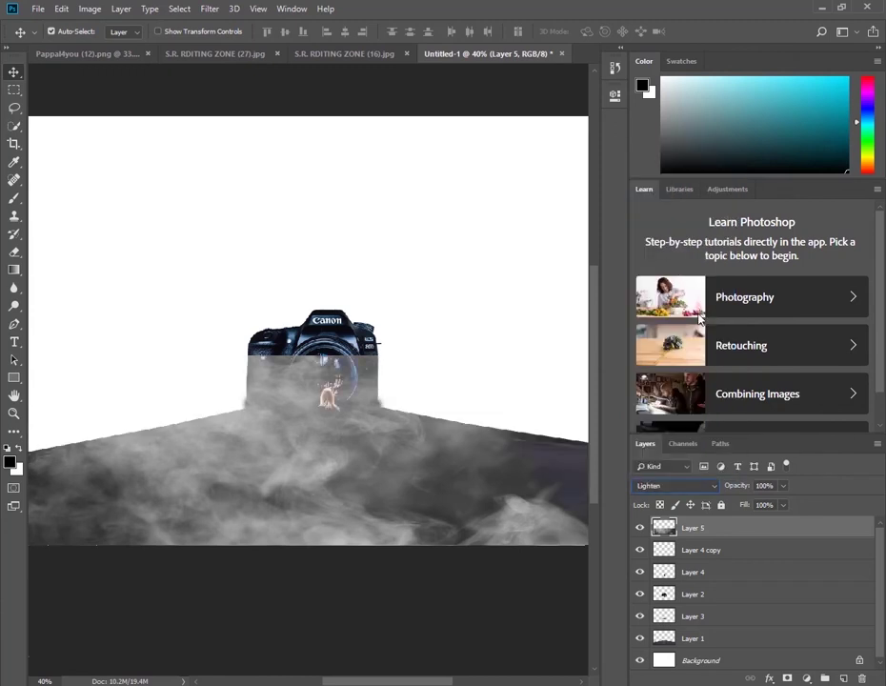
key("Down")
key("Down")
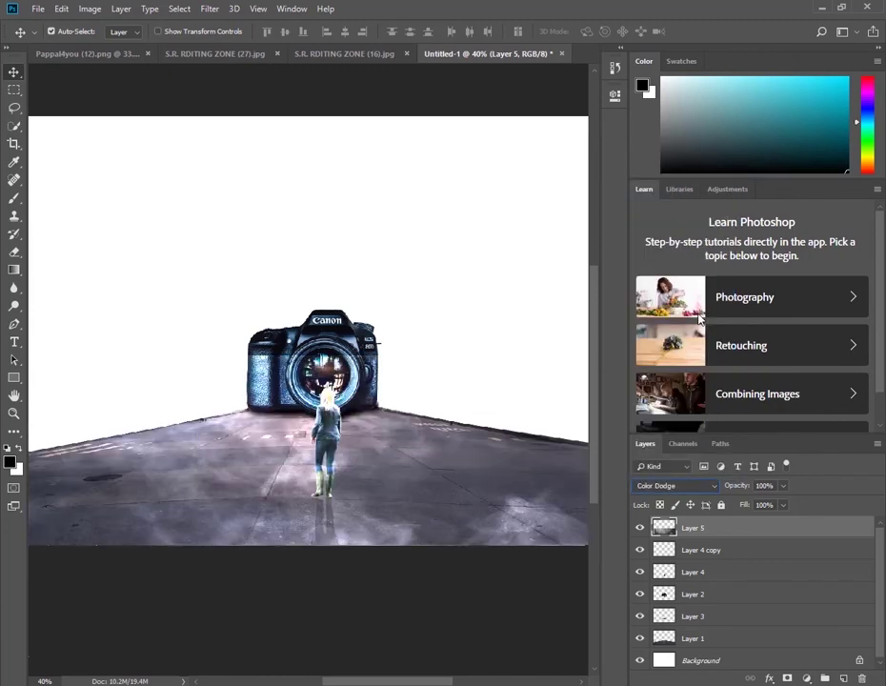
key("Down")
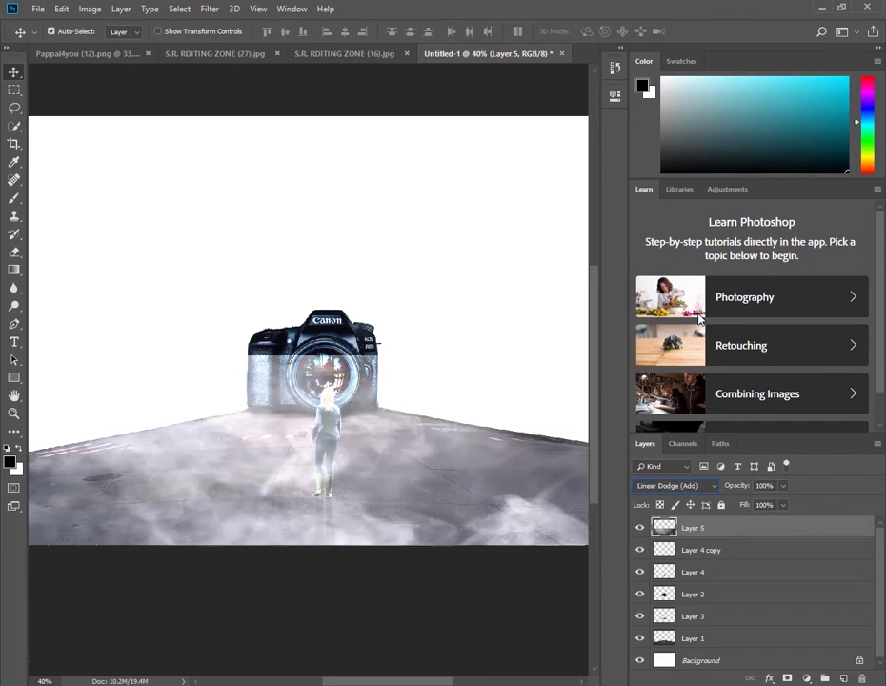
key("Down")
key("Down")
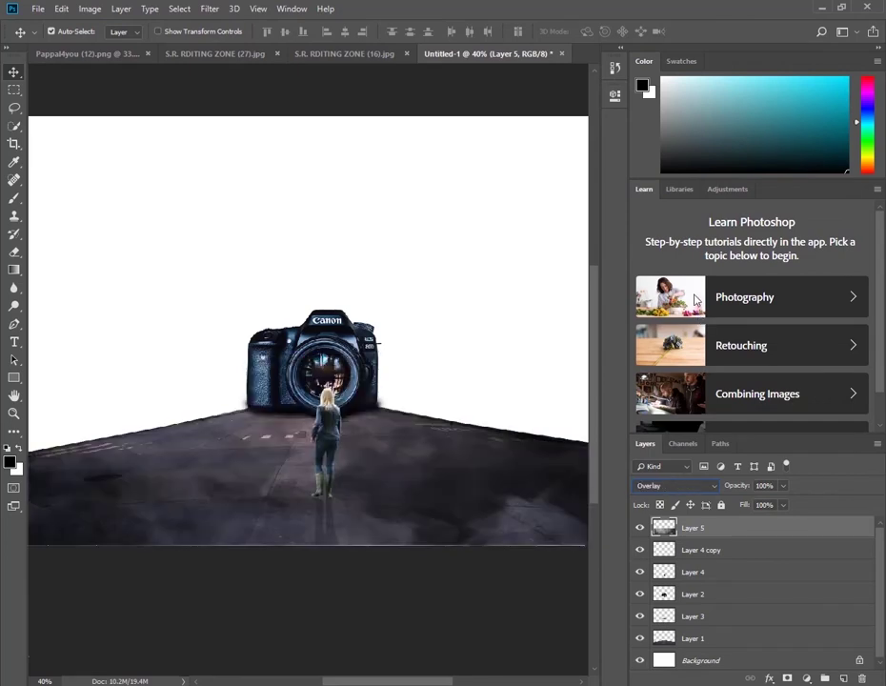
left_click_drag(351, 452, 336, 479)
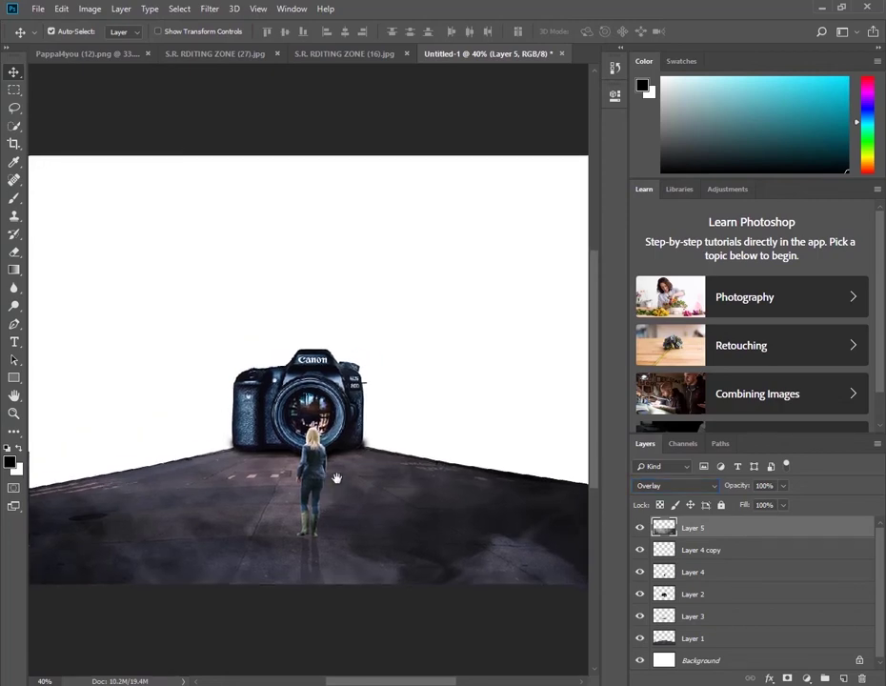
mouse_move(318, 584)
left_mouse_down()
mouse_move(326, 535)
mouse_move(340, 544)
mouse_move(401, 540)
mouse_move(388, 537)
mouse_move(392, 519)
left_mouse_up()
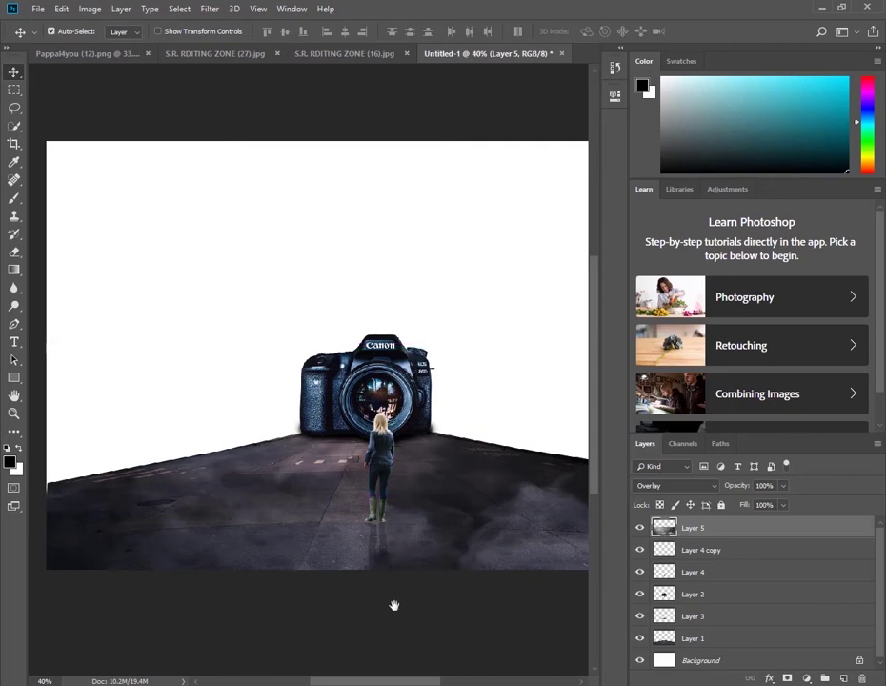
mouse_move(394, 606)
left_mouse_down()
mouse_move(338, 588)
mouse_move(251, 627)
mouse_move(286, 616)
mouse_move(323, 629)
mouse_move(323, 642)
left_mouse_up()
key("ctrl+0")
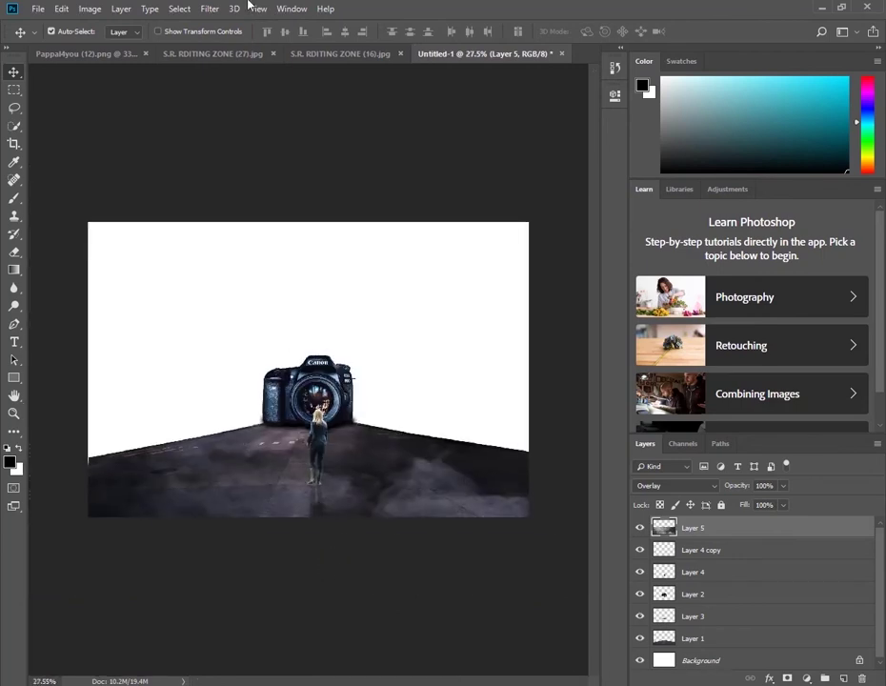
Close the woman cut-out and smoke image documents.
left_click(214, 53)
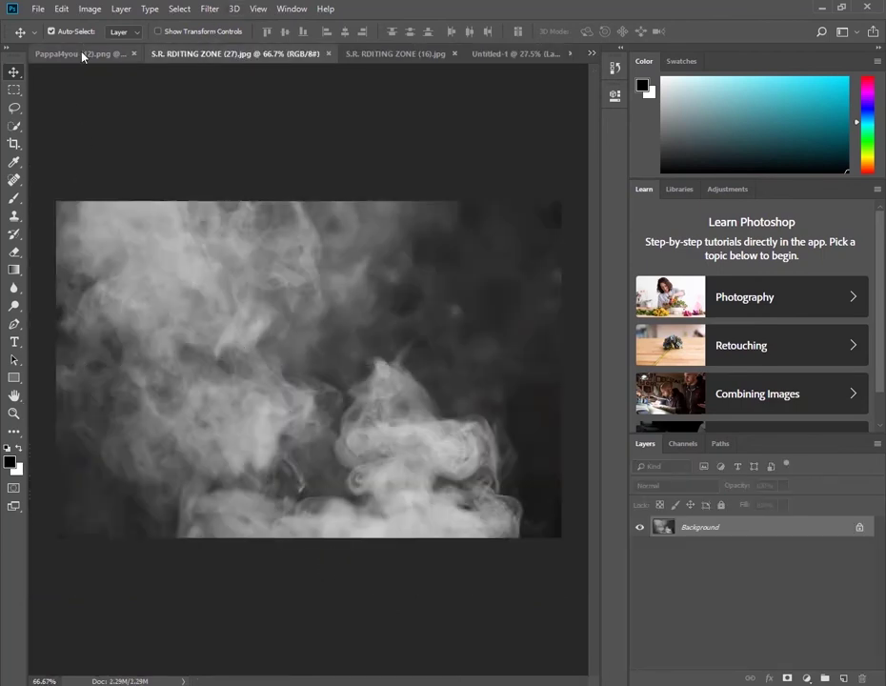
left_click(86, 54)
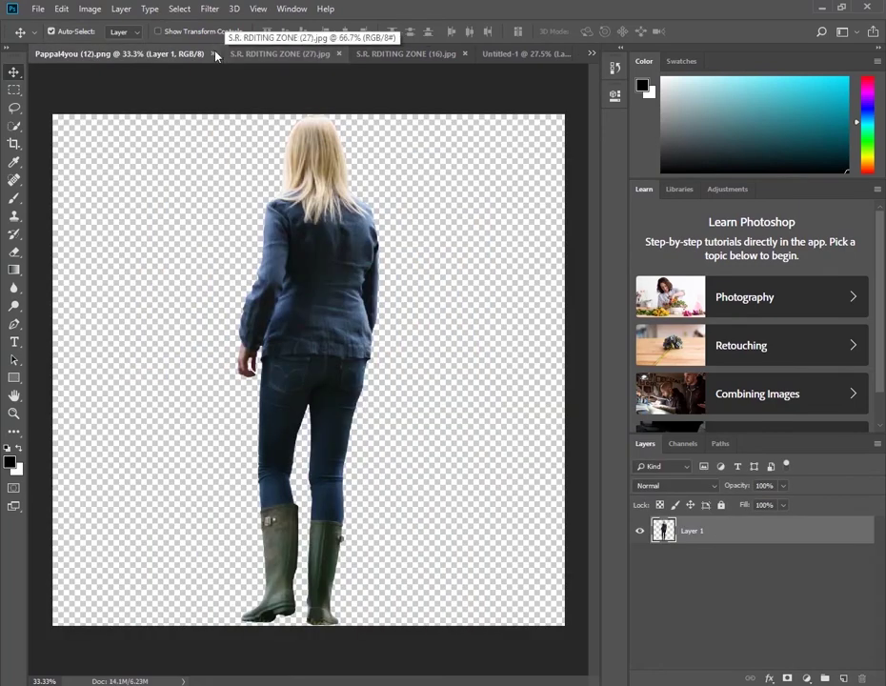
left_click(212, 53)
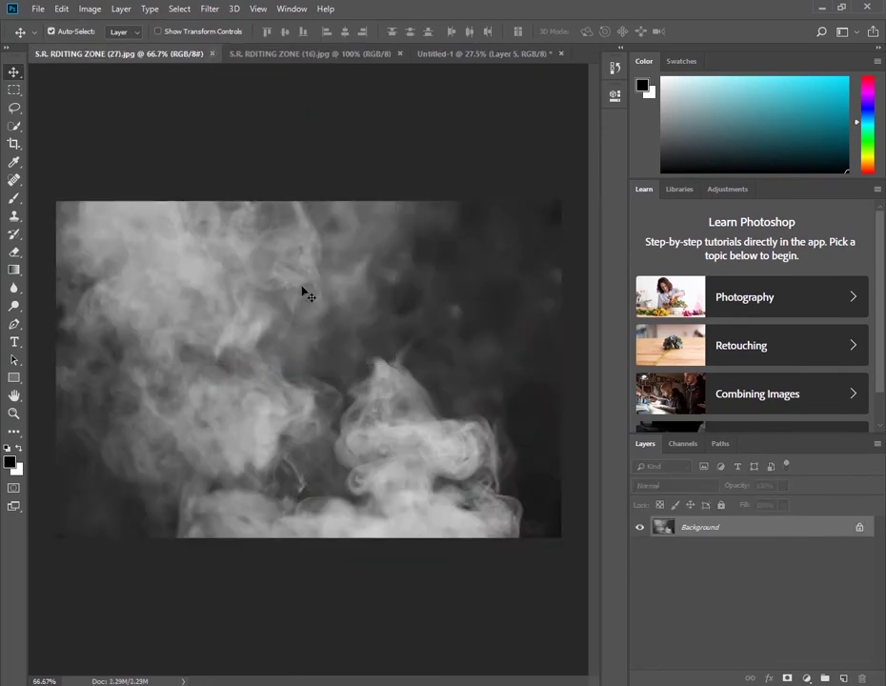
left_click(212, 53)
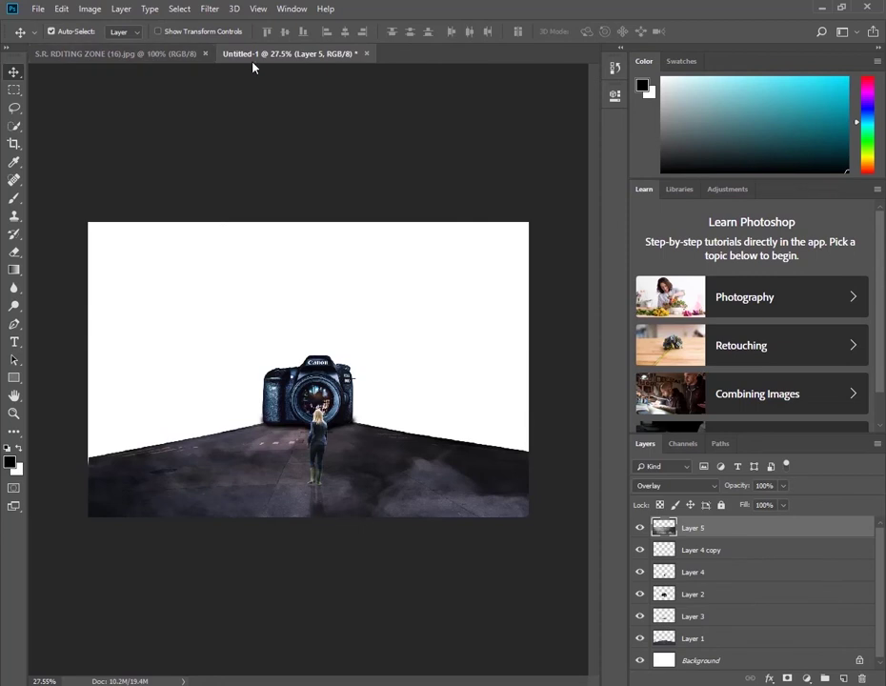
Bring the orange glow image in as Layer 6, position it over the camera, and try Soft Light.
left_click(177, 53)
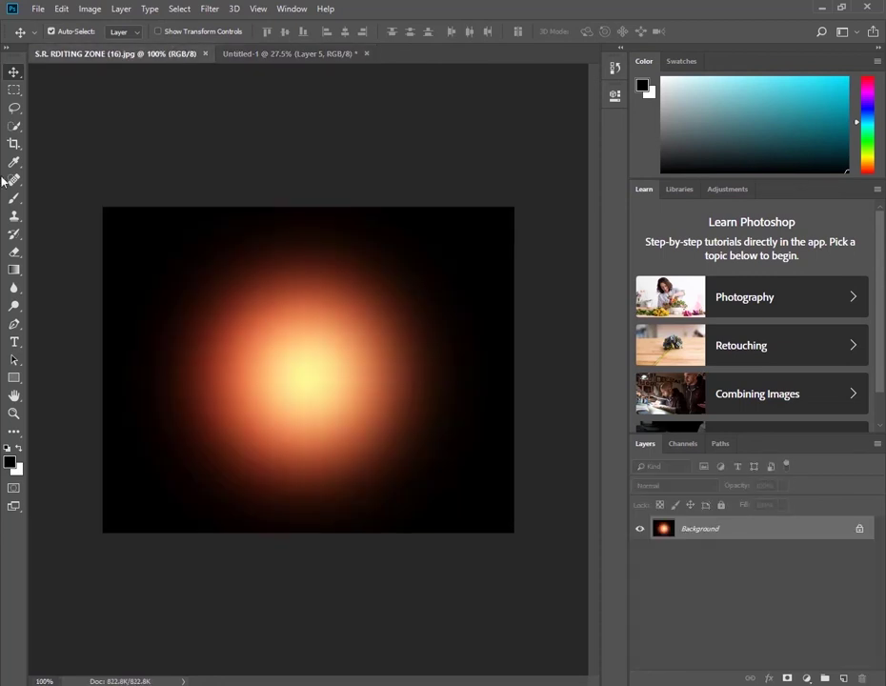
left_click(263, 53)
left_click_drag(309, 396, 311, 397)
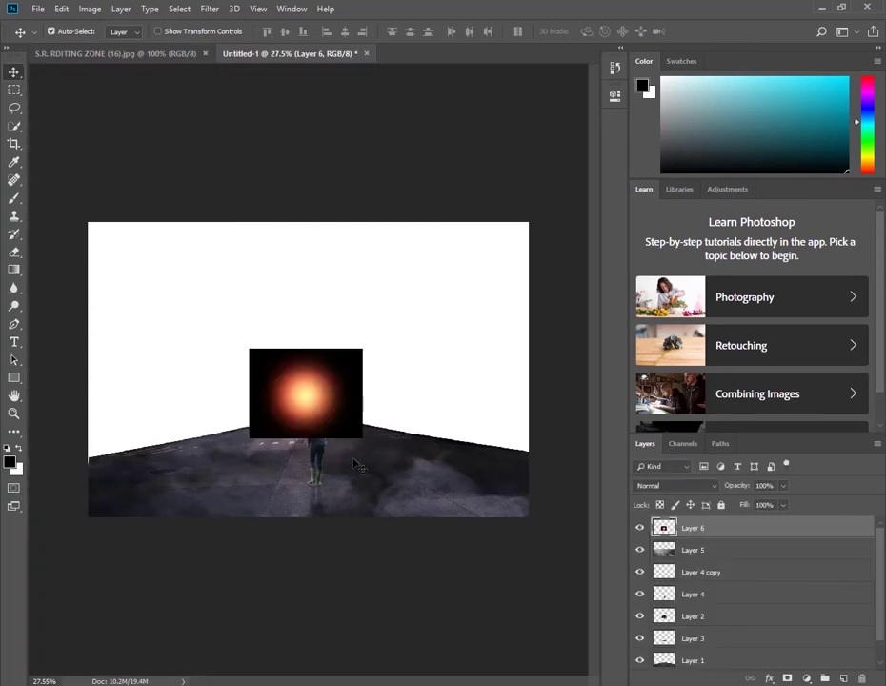
scroll(289, 404, "up", 3, "alt")
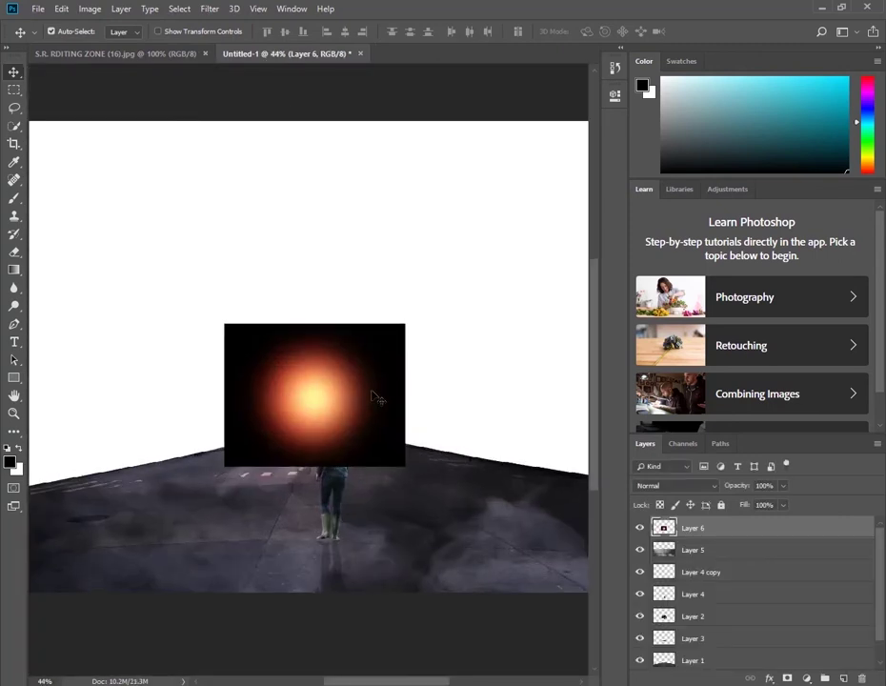
mouse_move(375, 396)
left_mouse_down()
mouse_move(396, 399)
mouse_move(382, 390)
left_mouse_up()
left_click(664, 486)
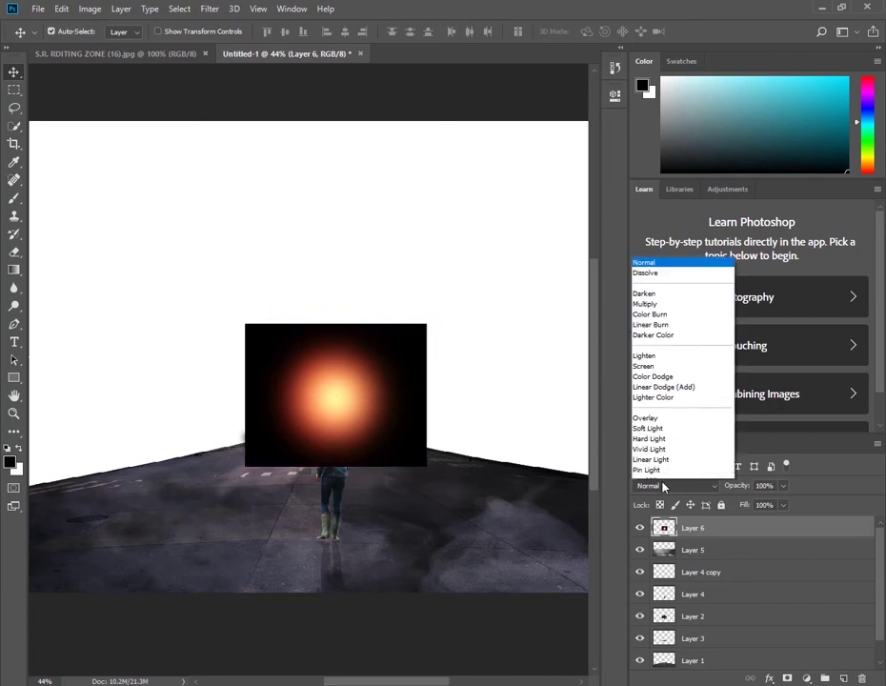
left_click(673, 322)
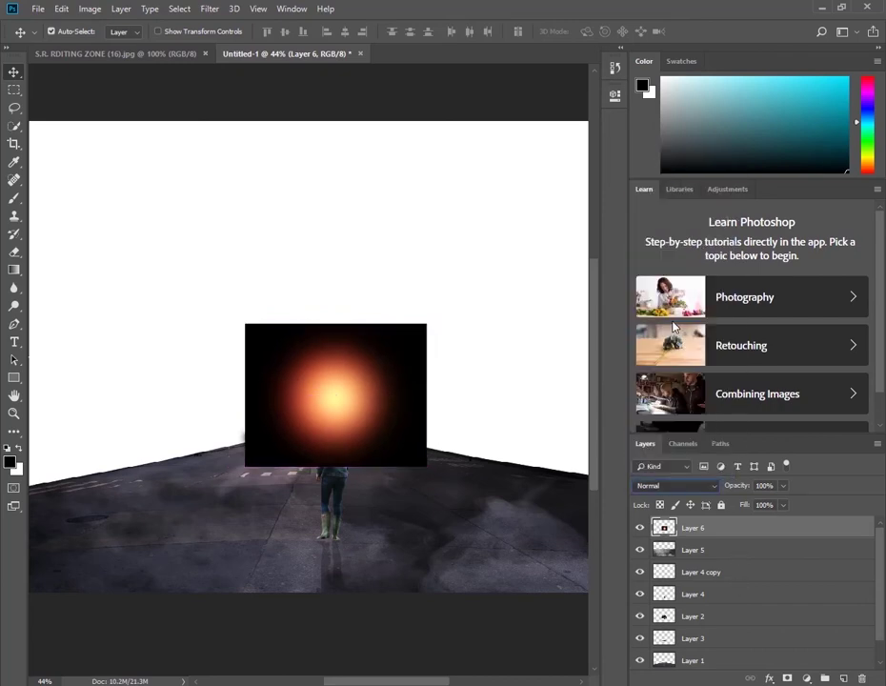
Try Multiply and further blend modes on Layer 6, settle on Lighten, and nudge the glow into place.
left_click(673, 490)
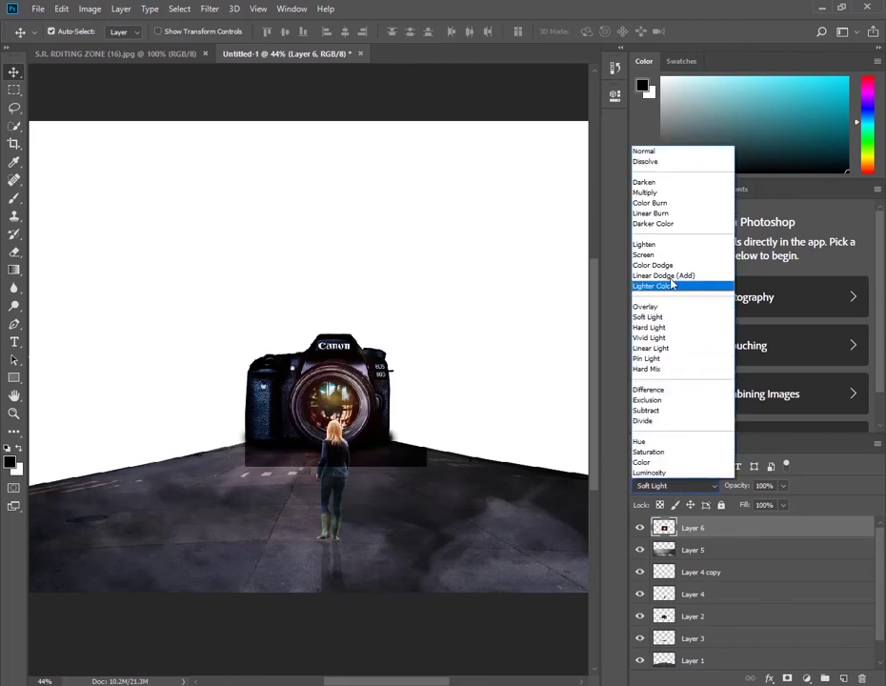
left_click(657, 192)
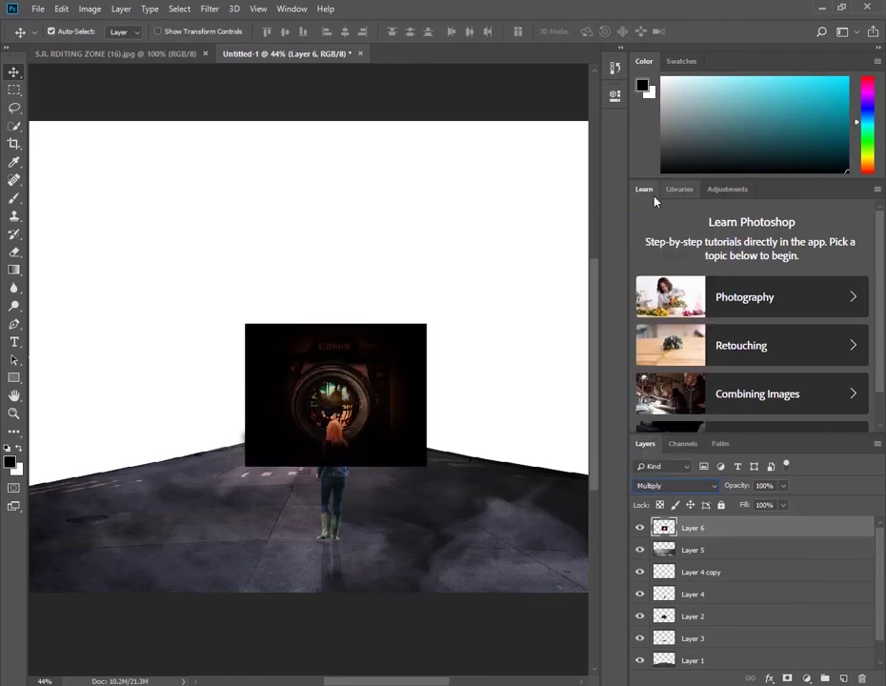
key("Down")
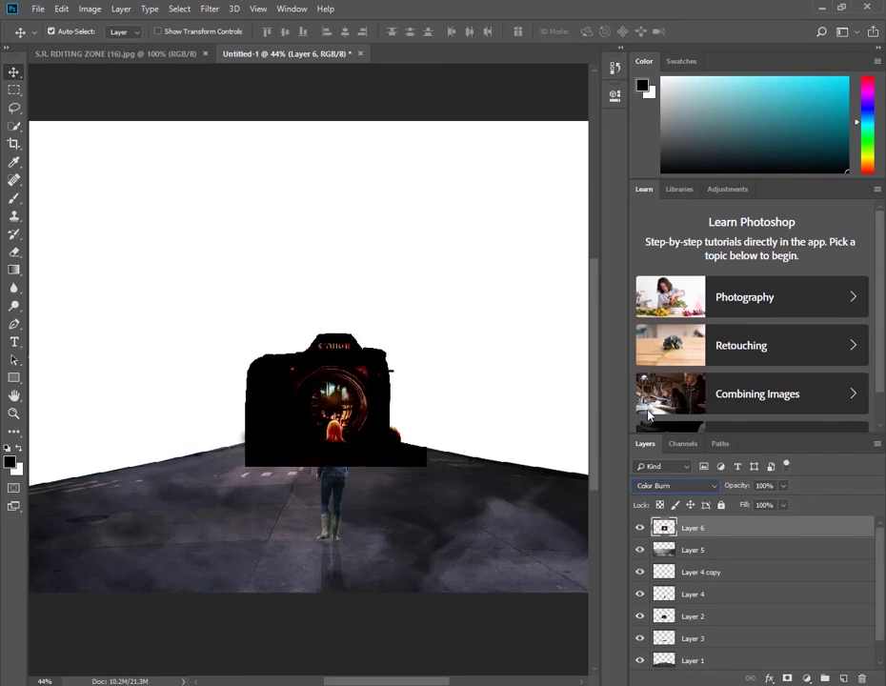
key("Down")
key("Down")
key("Down")
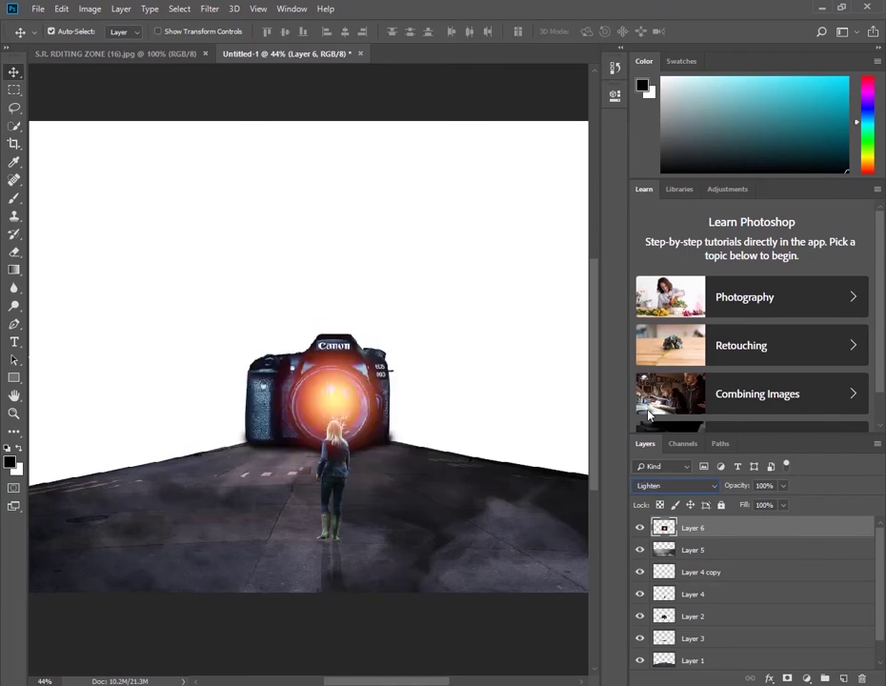
left_click_drag(340, 410, 336, 410)
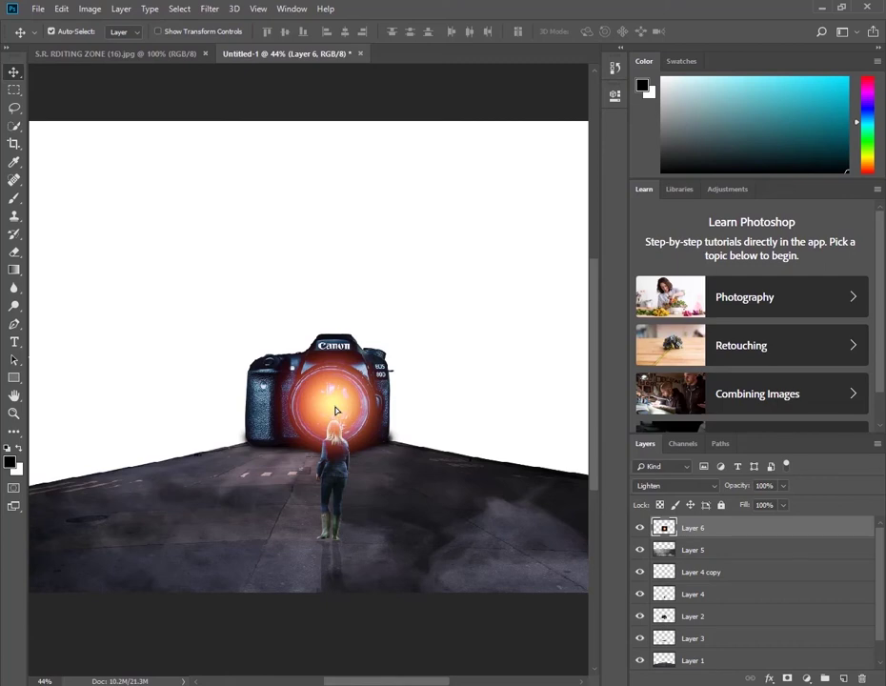
Erase the orange glow from the woman's back with a small soft eraser.
scroll(341, 439, "up", 2)
scroll(344, 443, "up", 1)
scroll(345, 450, "up", 2)
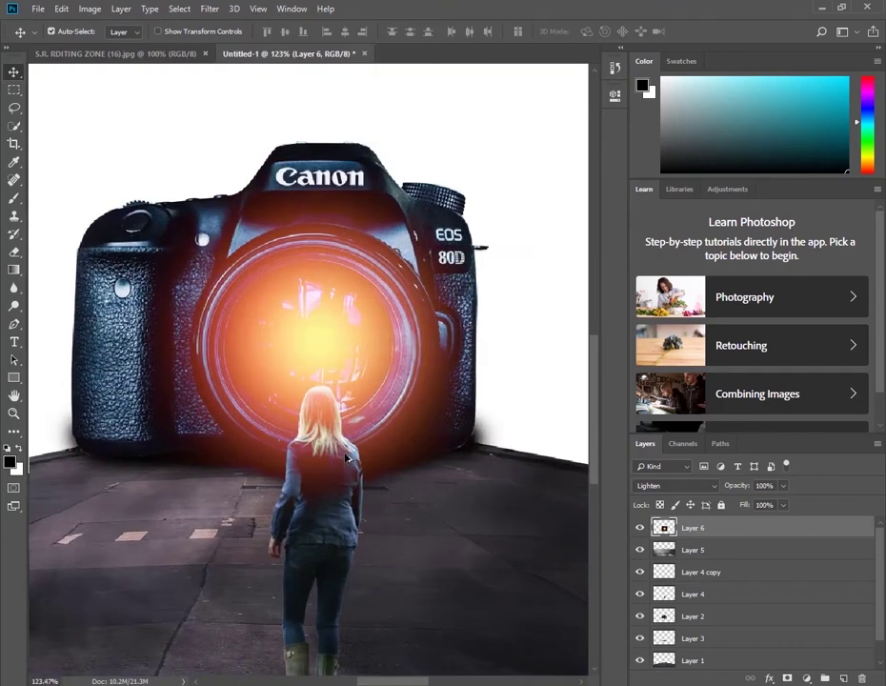
scroll(348, 458, "up", 1)
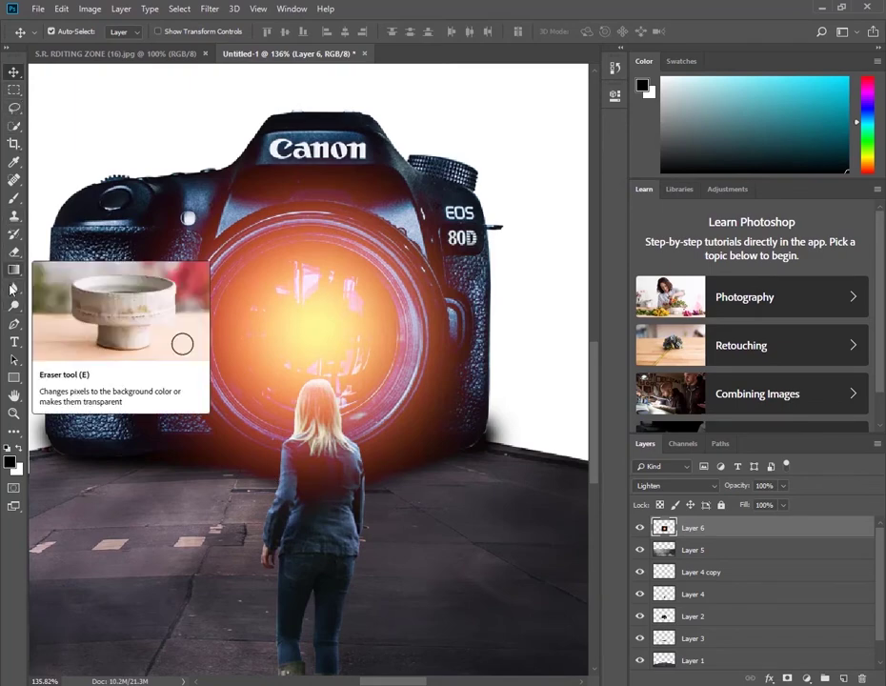
left_click(15, 253)
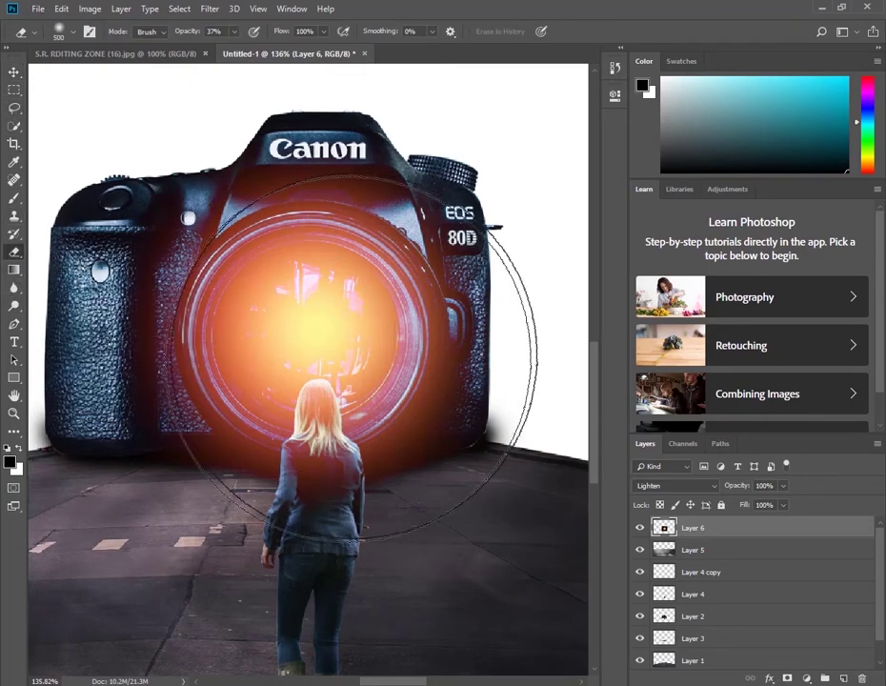
left_click_drag(400, 372, 228, 395)
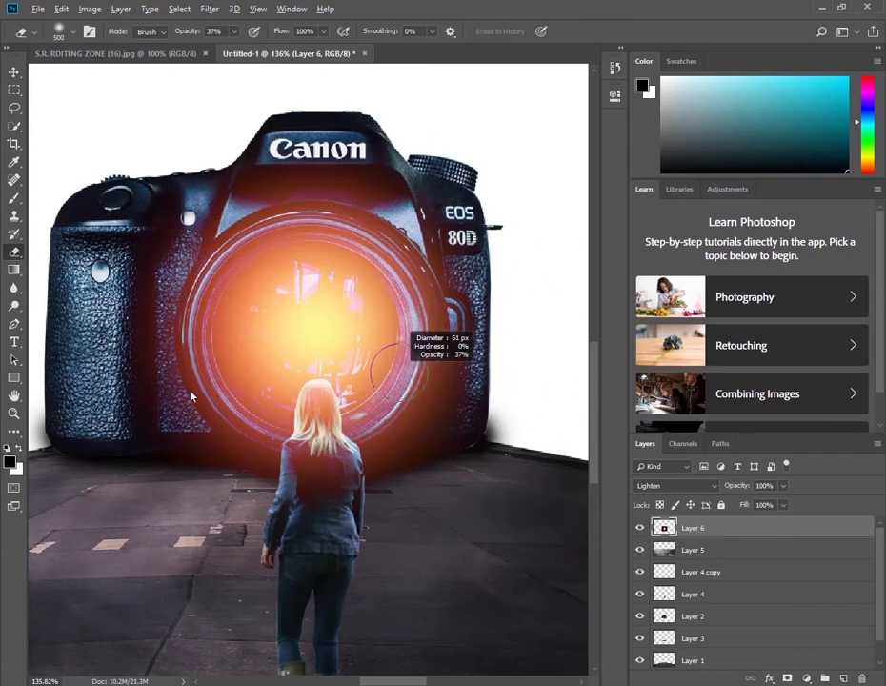
left_click_drag(229, 395, 190, 396)
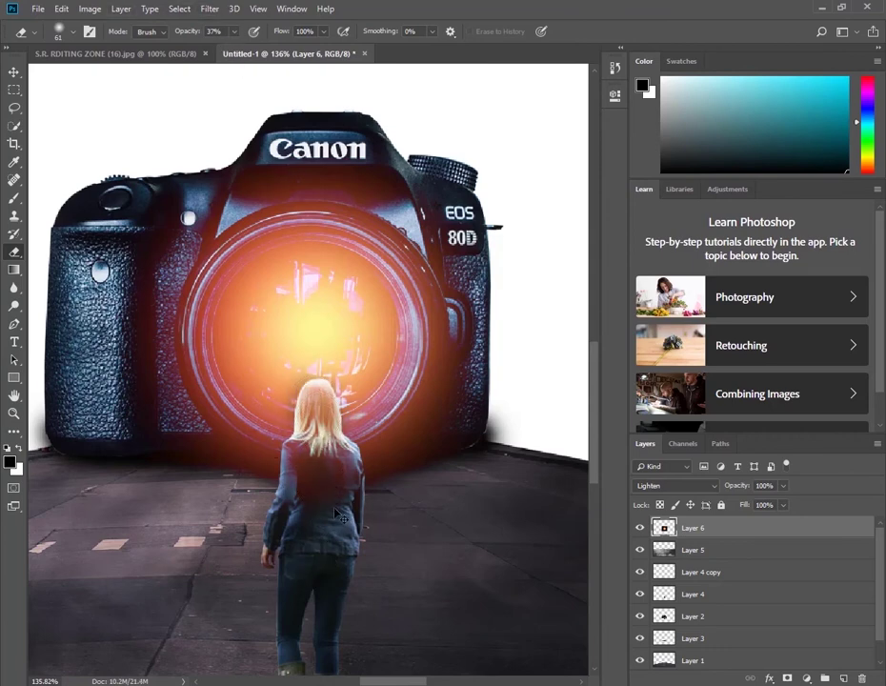
left_click_drag(323, 480, 318, 460)
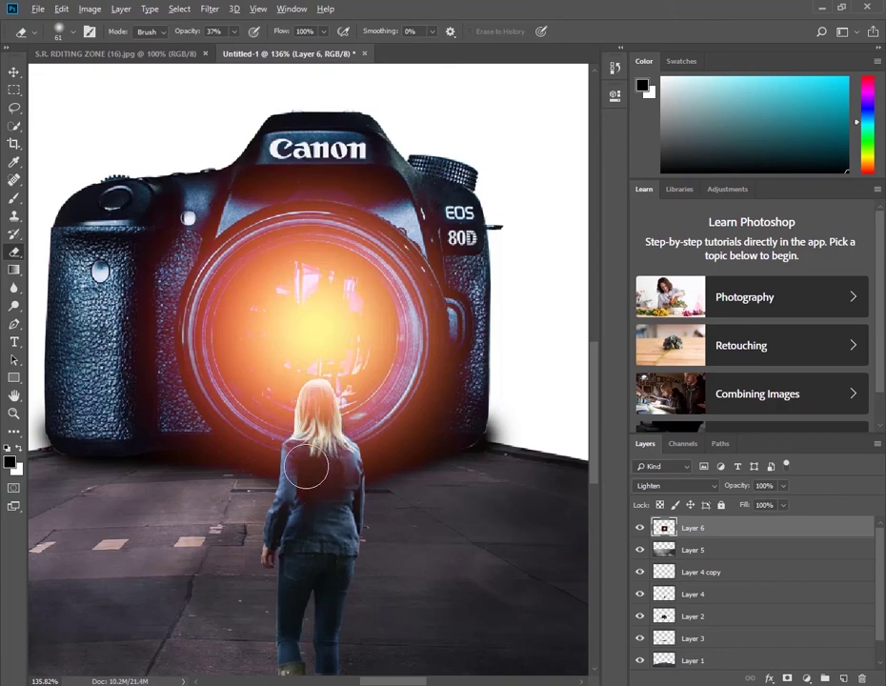
left_click_drag(317, 460, 348, 465)
Make the eraser brush smaller for detail, then add a new empty Layer 7 above the glow.
right_click(336, 461, "alt")
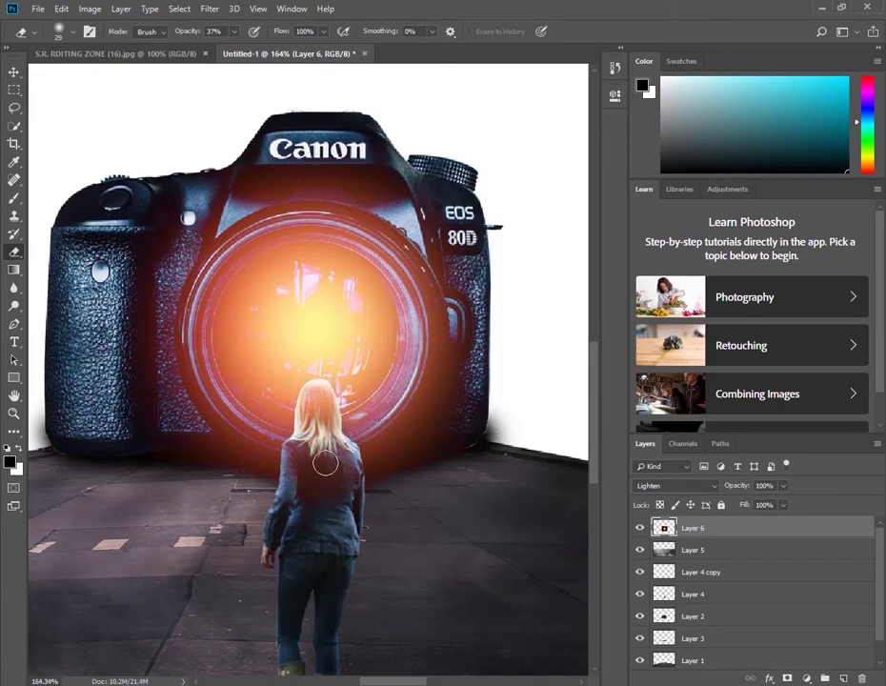
scroll(324, 464, "up", 3)
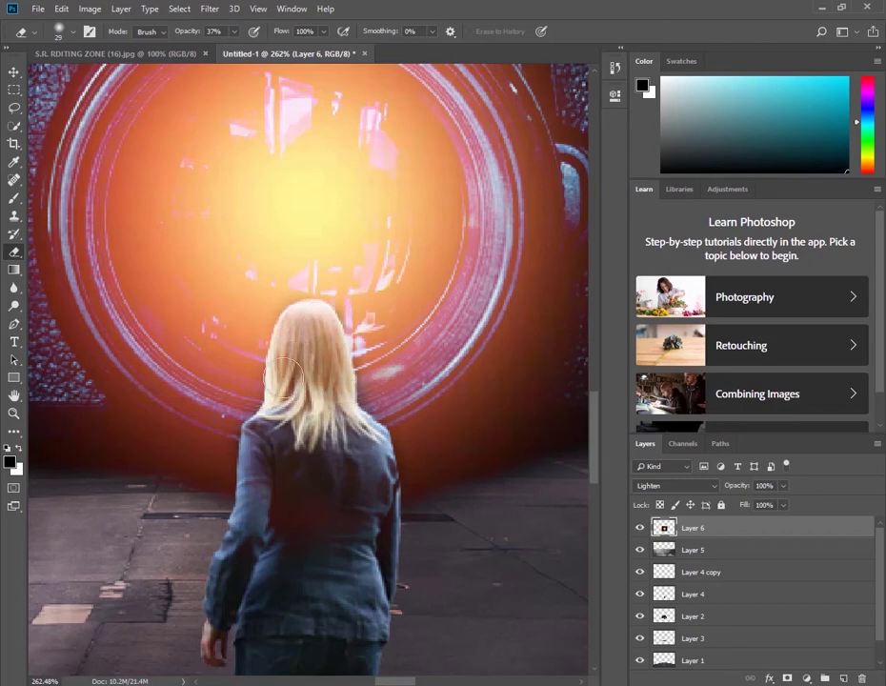
scroll(324, 459, "down", 1)
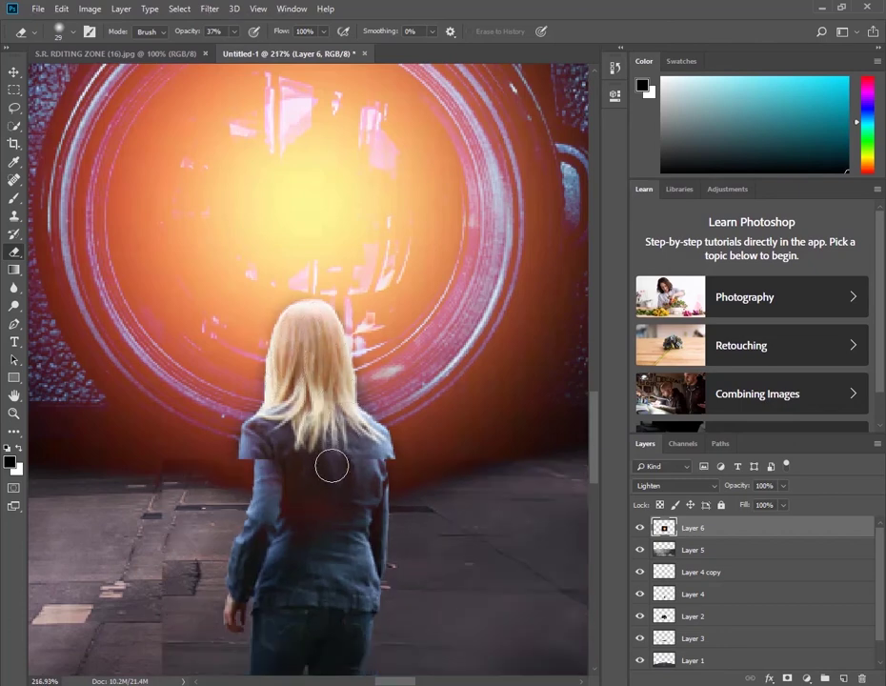
scroll(327, 462, "down", 2)
scroll(329, 464, "down", 2)
scroll(331, 466, "down", 1)
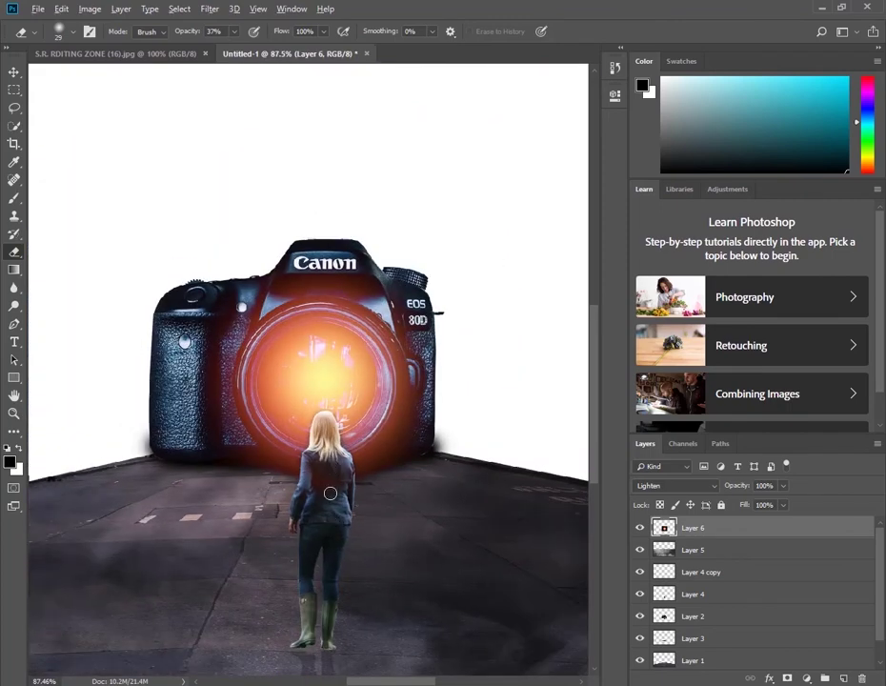
scroll(330, 492, "up", 1)
scroll(330, 493, "up", 2)
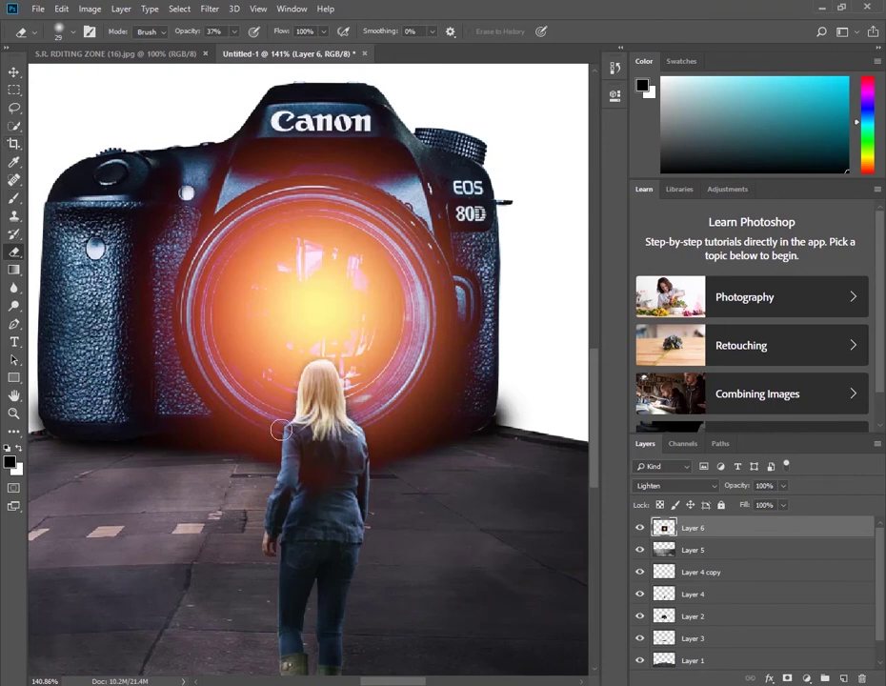
left_click(842, 679)
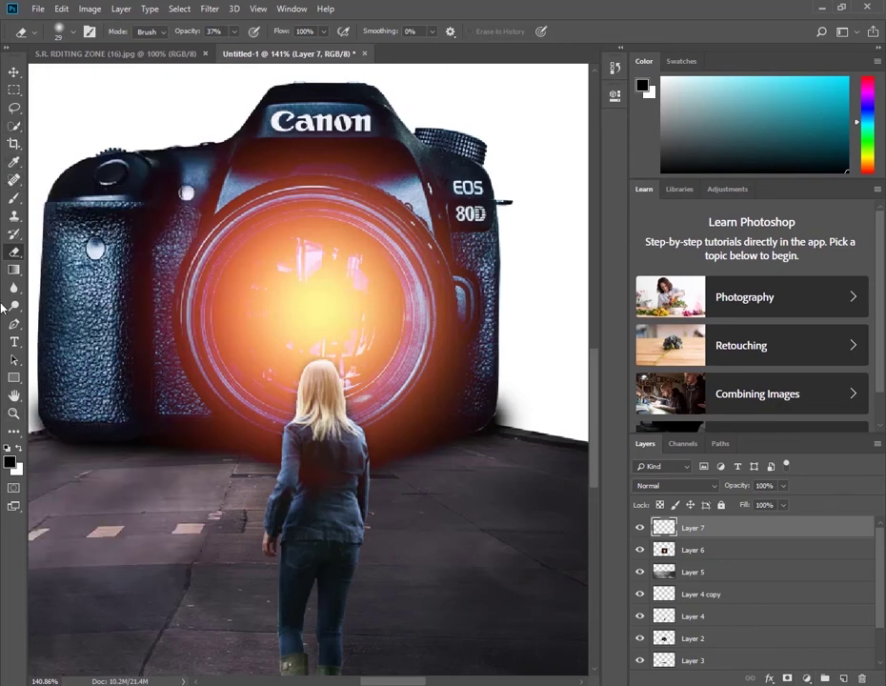
Paint white over the woman's hair and shoulders on Layer 7 and move it below Layer 4.
left_click(13, 197)
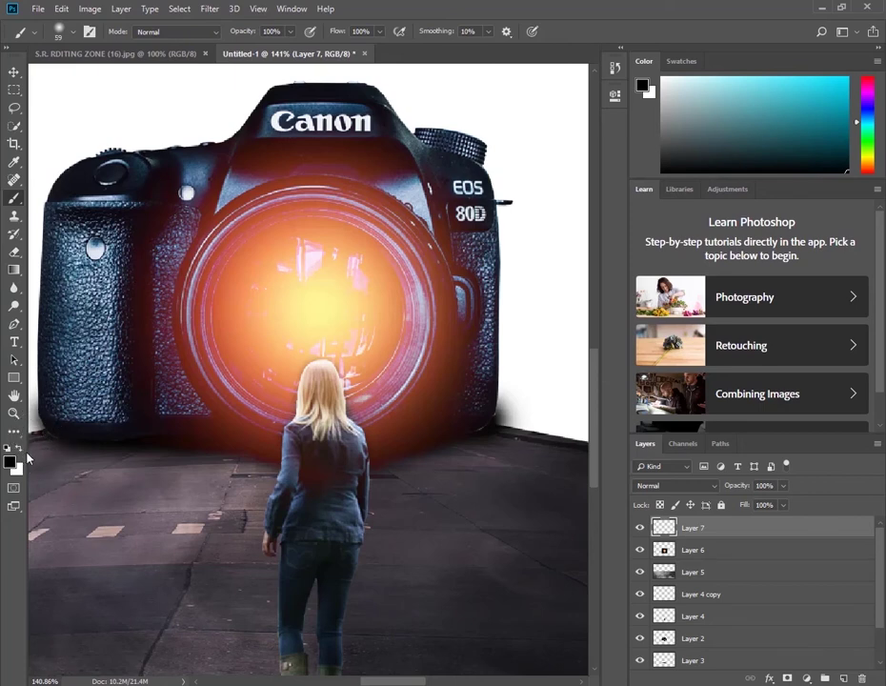
left_click(17, 451)
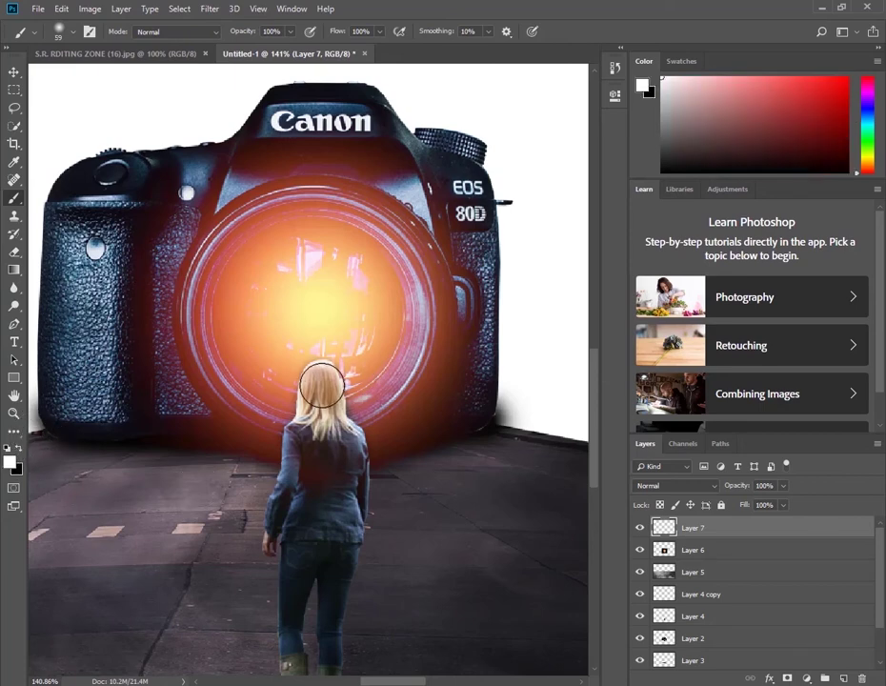
left_click_drag(318, 382, 283, 477)
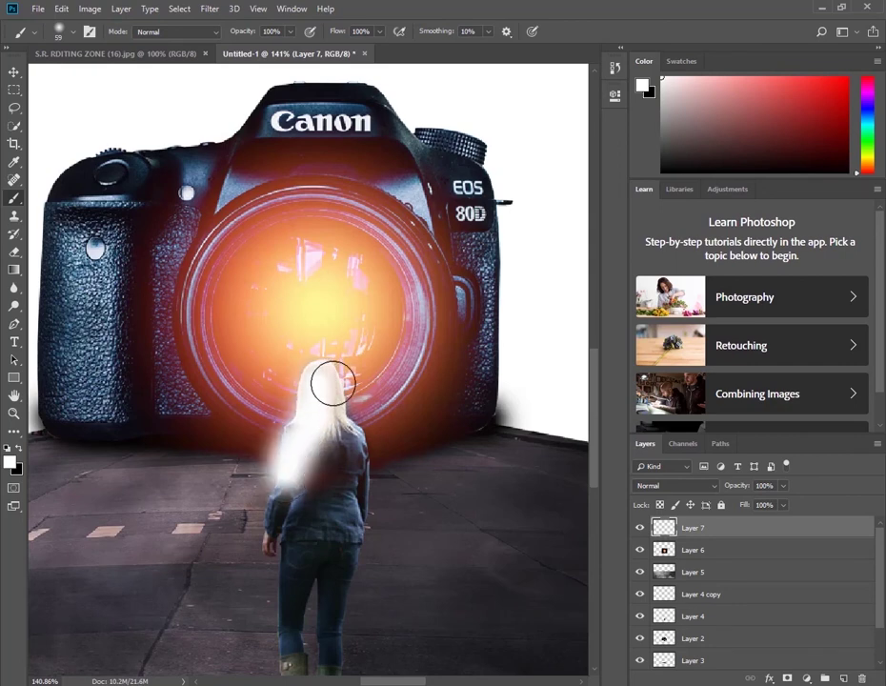
mouse_move(333, 373)
left_mouse_down()
mouse_move(335, 423)
mouse_move(359, 452)
mouse_move(366, 488)
left_mouse_up()
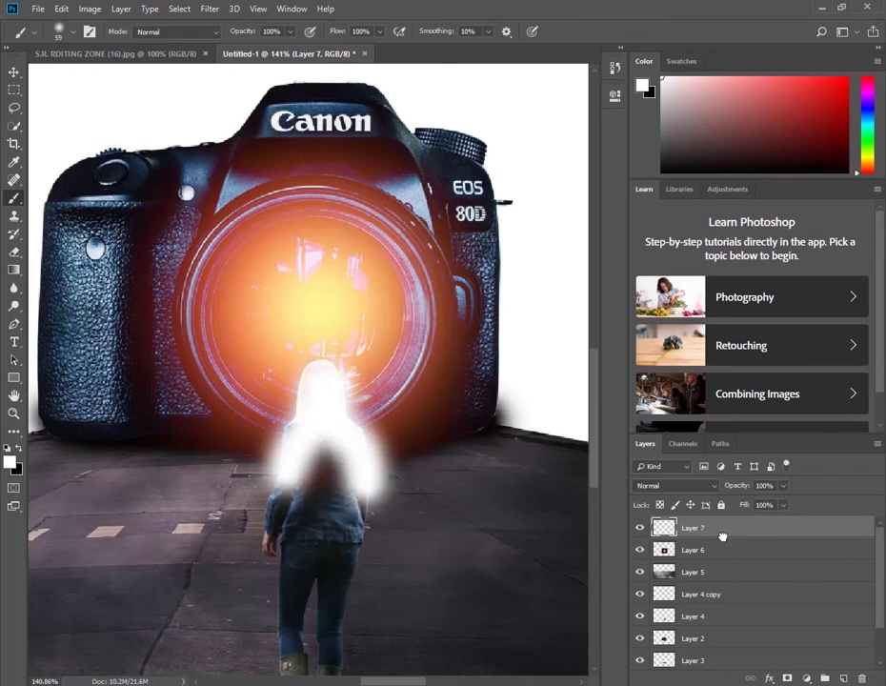
mouse_move(722, 536)
left_mouse_down()
mouse_move(725, 640)
mouse_move(726, 629)
left_mouse_up()
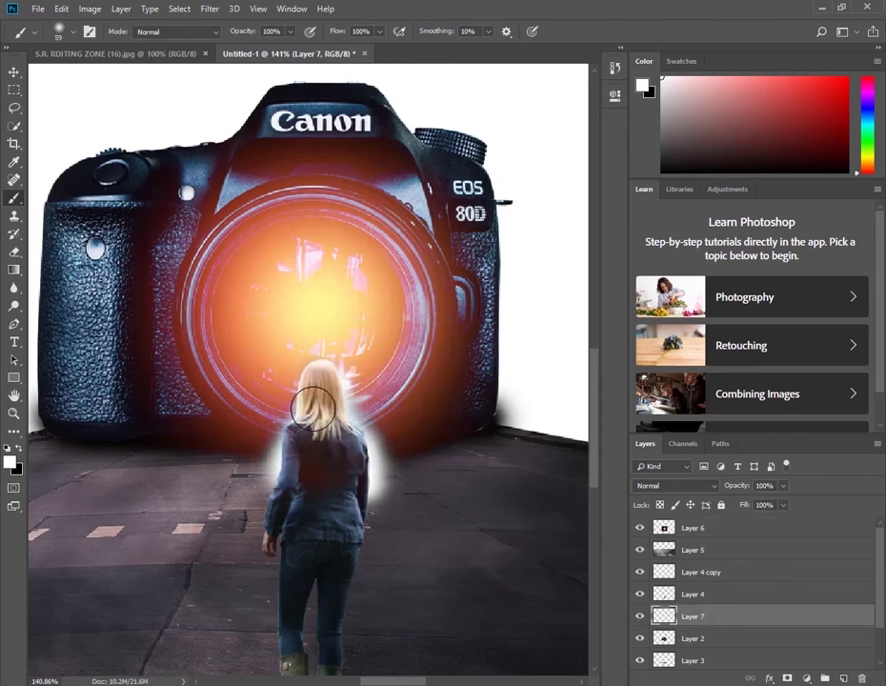
key("v")
left_click(366, 435)
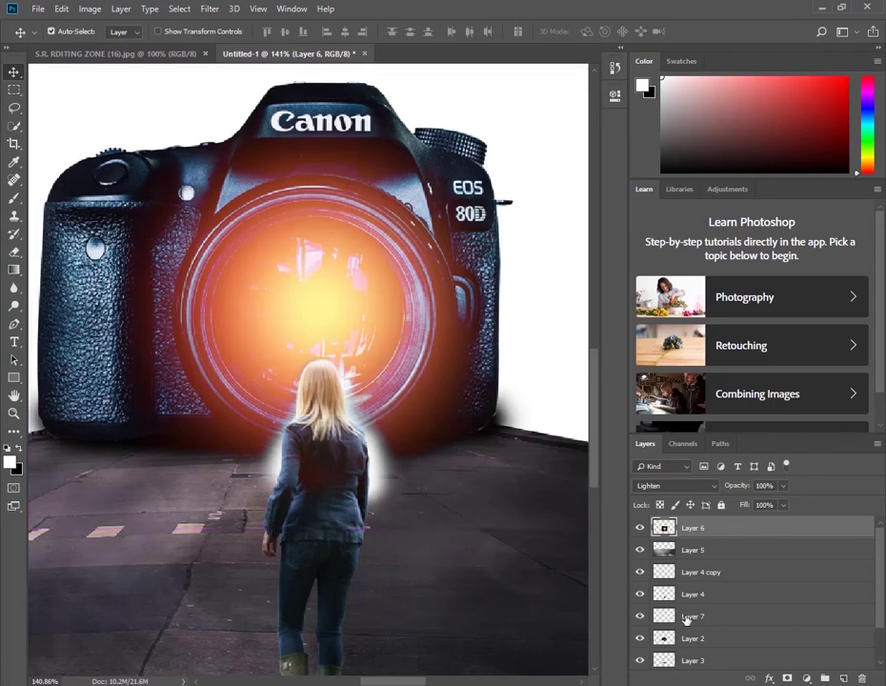
Nudge the lens glow layer and move the white halo up behind the woman.
left_click(687, 619)
left_click(639, 617)
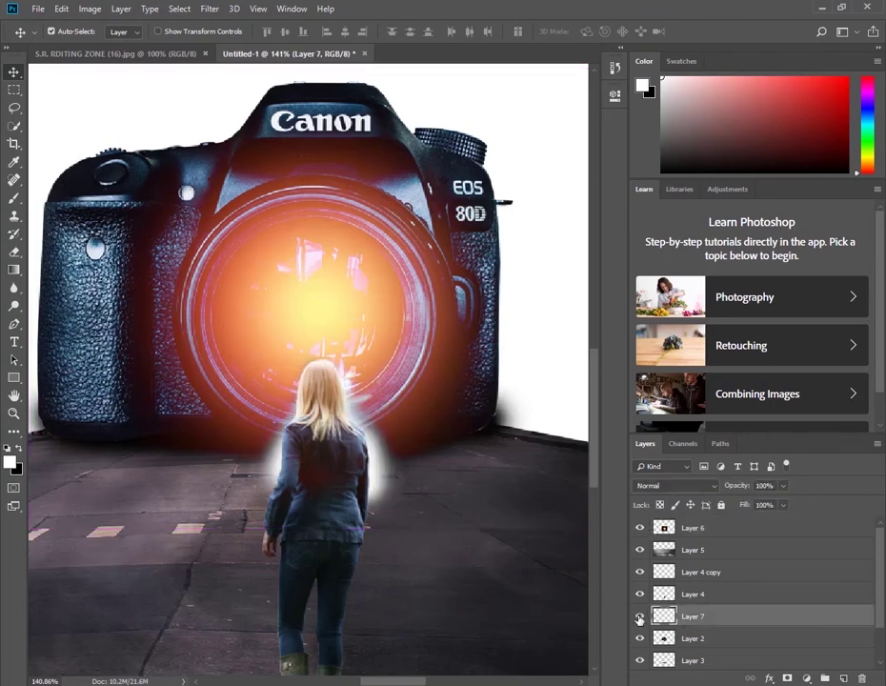
left_click_drag(401, 504, 389, 501)
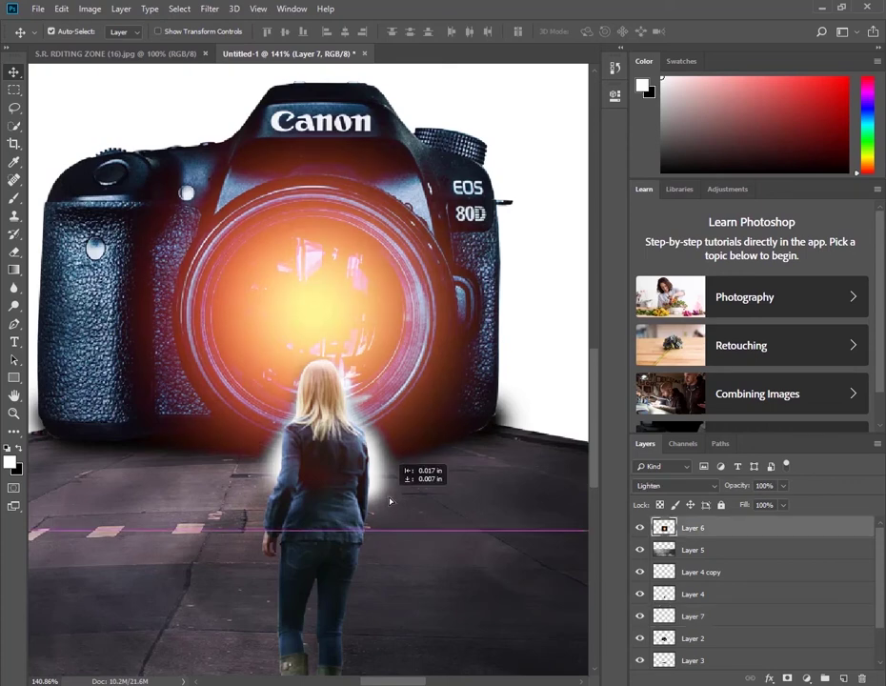
left_click_drag(389, 501, 395, 499)
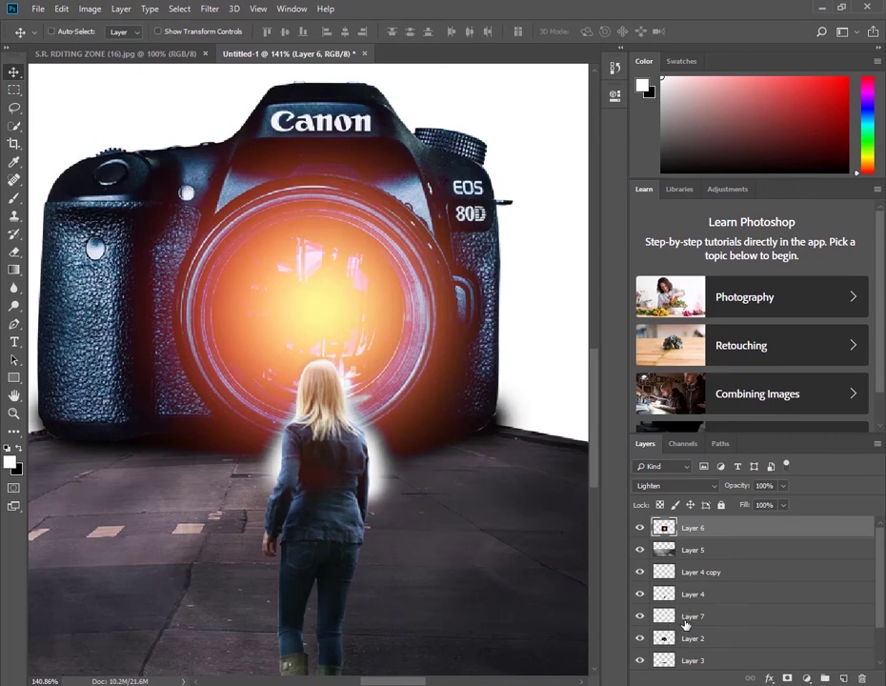
left_click(686, 622)
left_click_drag(375, 481, 373, 442)
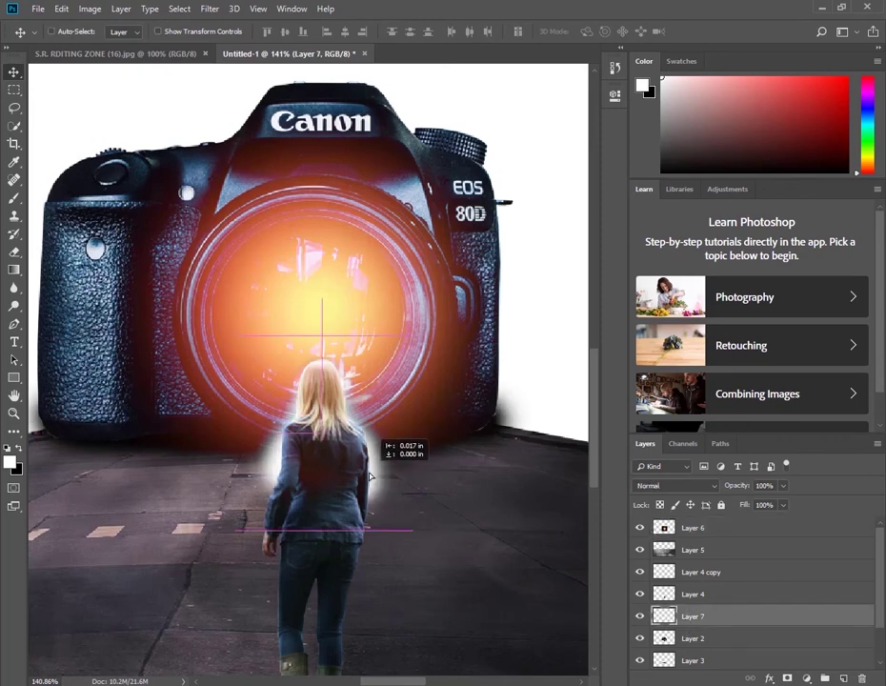
Try blend modes on the glow layer, settling on Overlay.
left_click(687, 486)
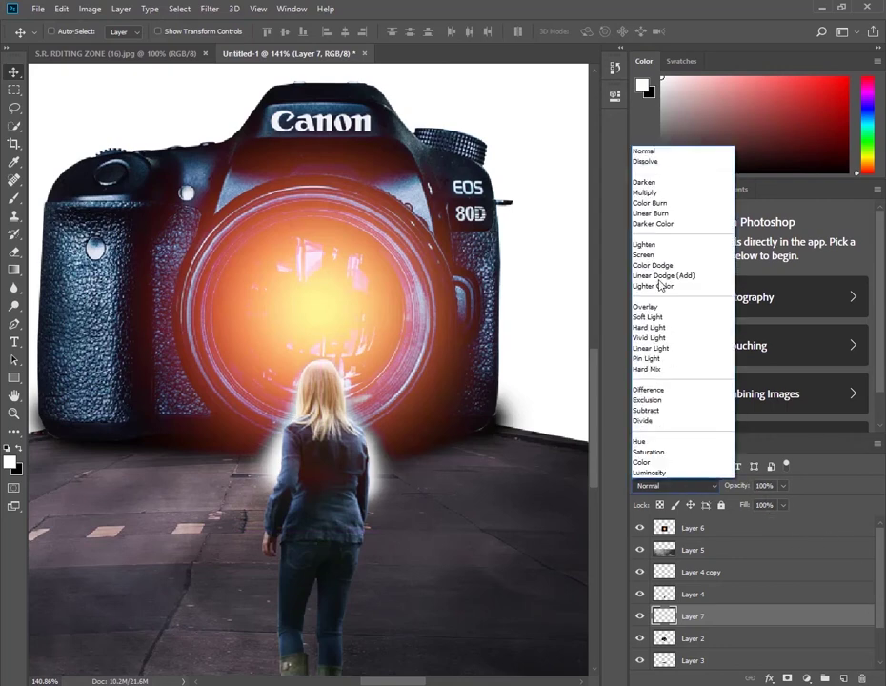
left_click(658, 195)
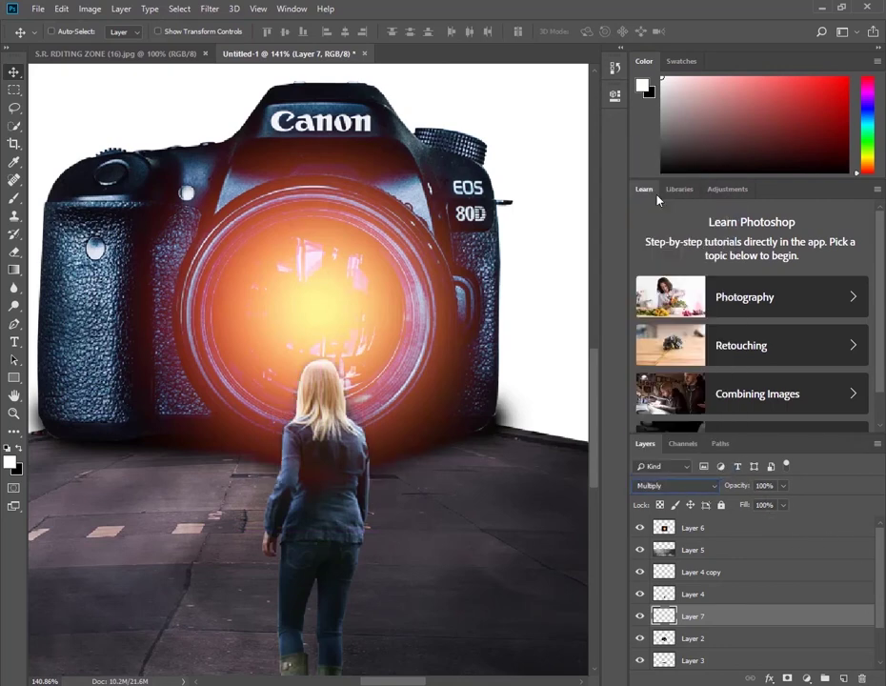
key("Down")
key("Down")
key("Down")
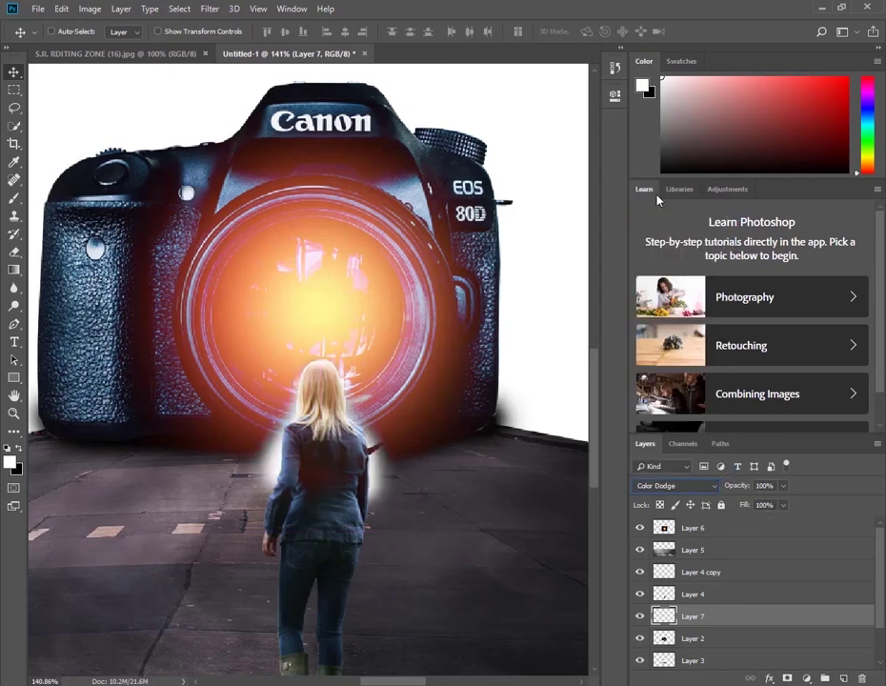
key("Down")
key("Down")
key("Down")
key("Down")
key("Down")
key("Up")
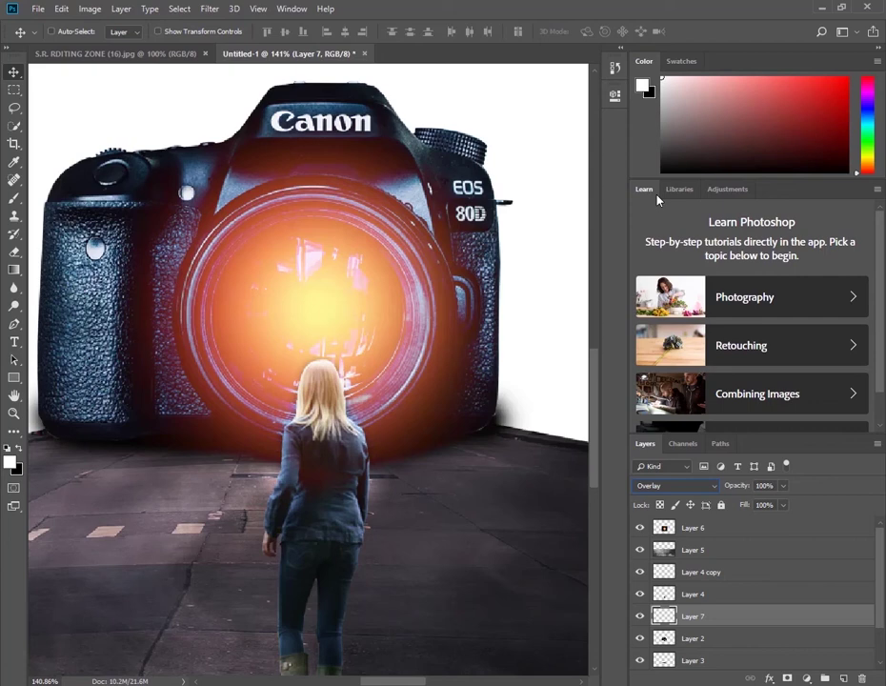
Lower the glow layer's opacity to 62%.
left_click(785, 487)
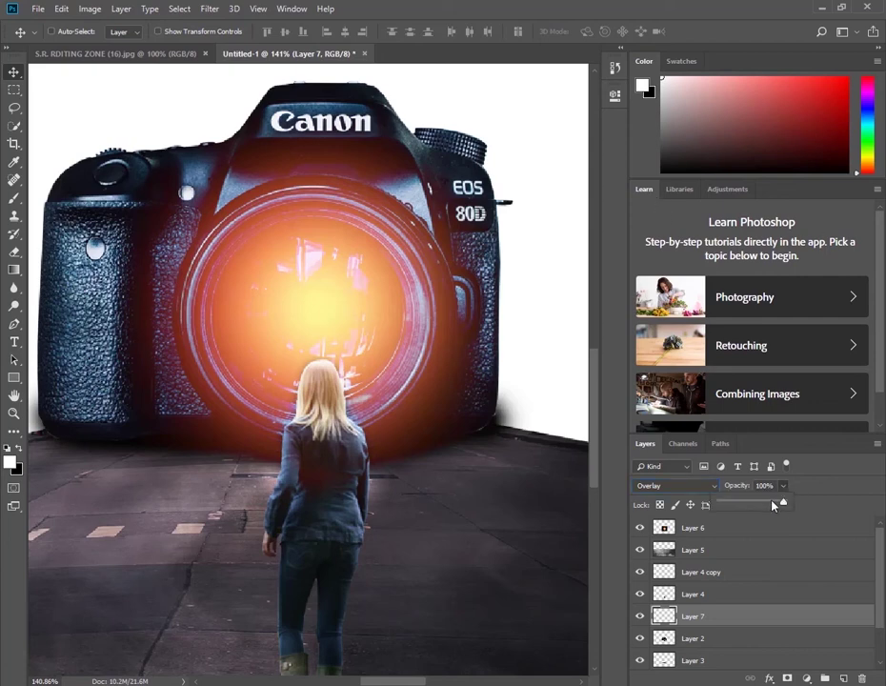
left_click_drag(774, 505, 764, 503)
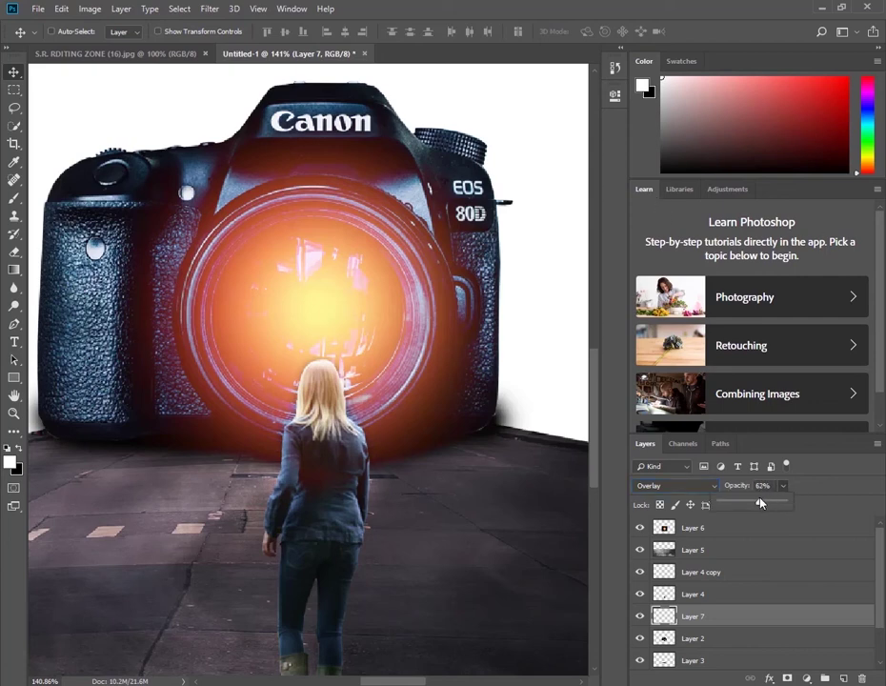
scroll(378, 416, "down", 3)
scroll(378, 416, "down", 2)
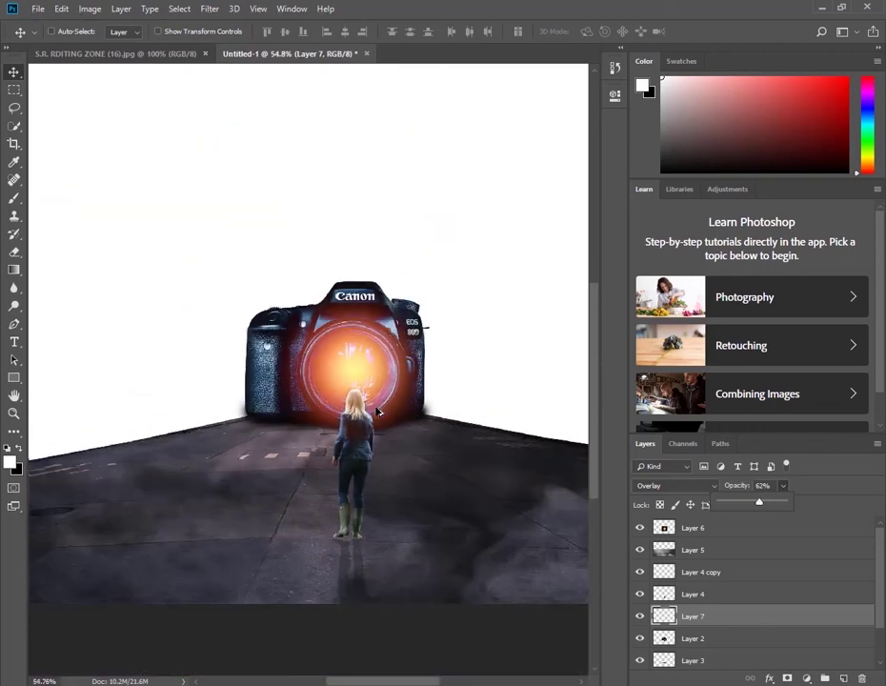
left_click(841, 7)
Drag the johannes-plenio starry sailboat photo from the Walpear folder into Photoshop.
left_click(828, 620)
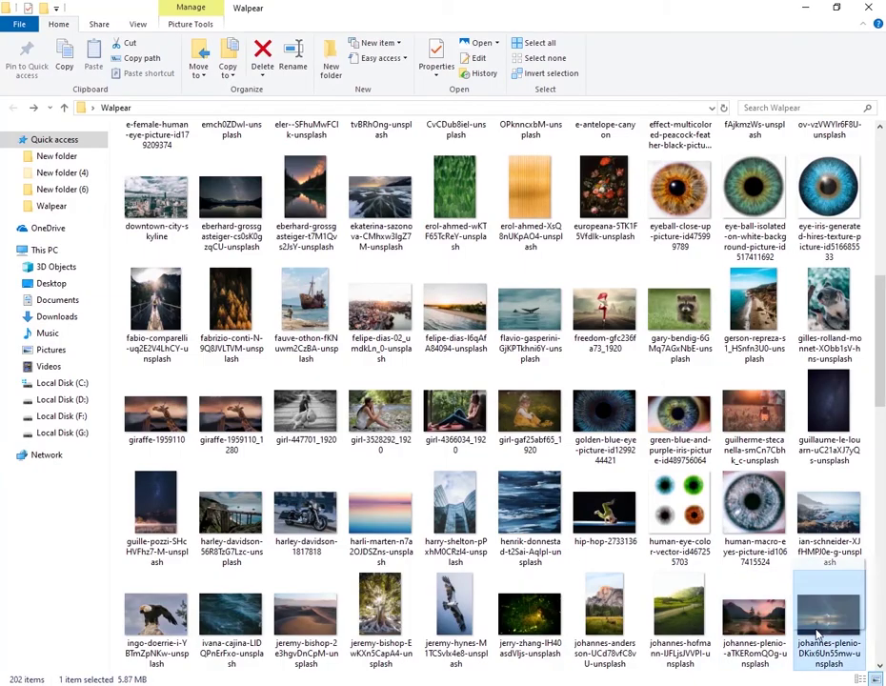
left_click_drag(149, 658, 419, 57)
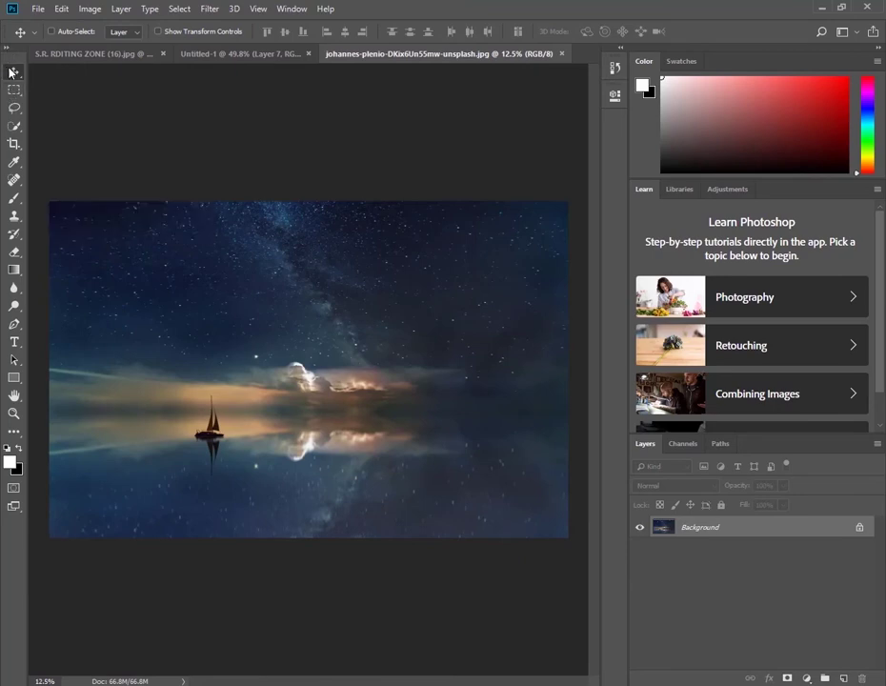
Drop the starry photo into Untitled-1 and move Layer 8 just above Background.
left_click_drag(334, 359, 248, 234)
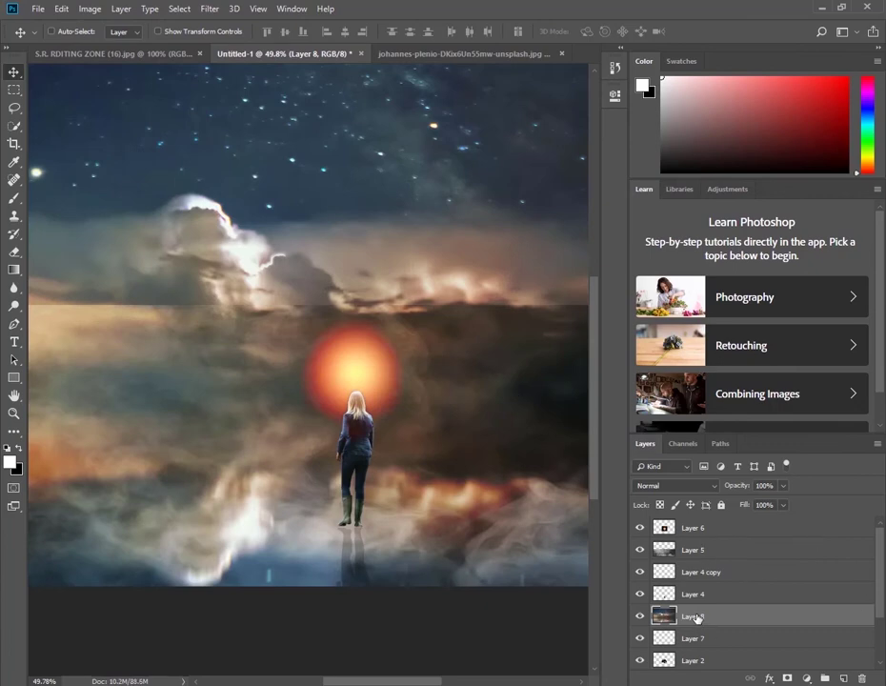
left_click_drag(695, 618, 715, 663)
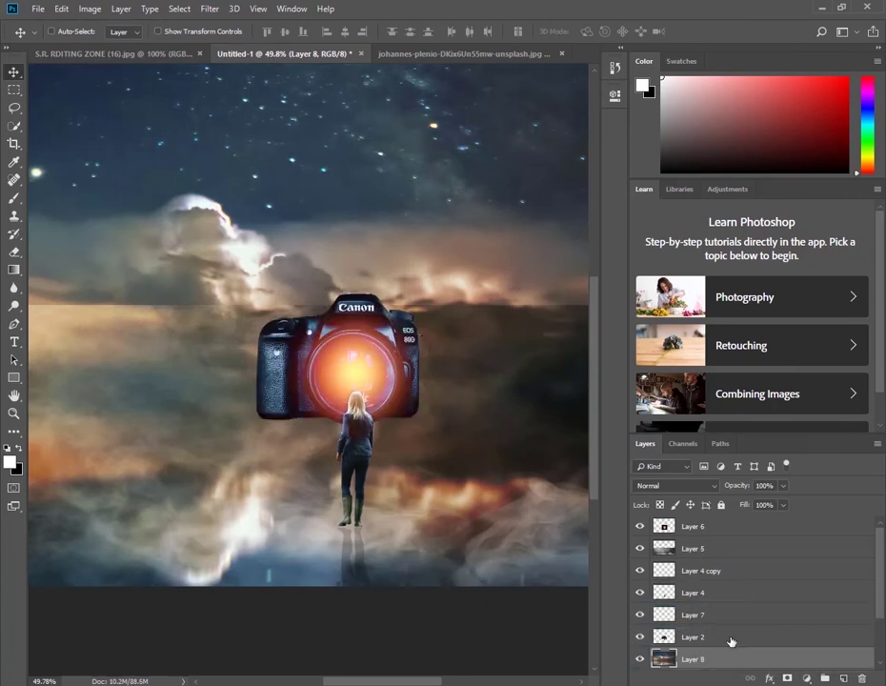
left_click_drag(883, 573, 879, 625)
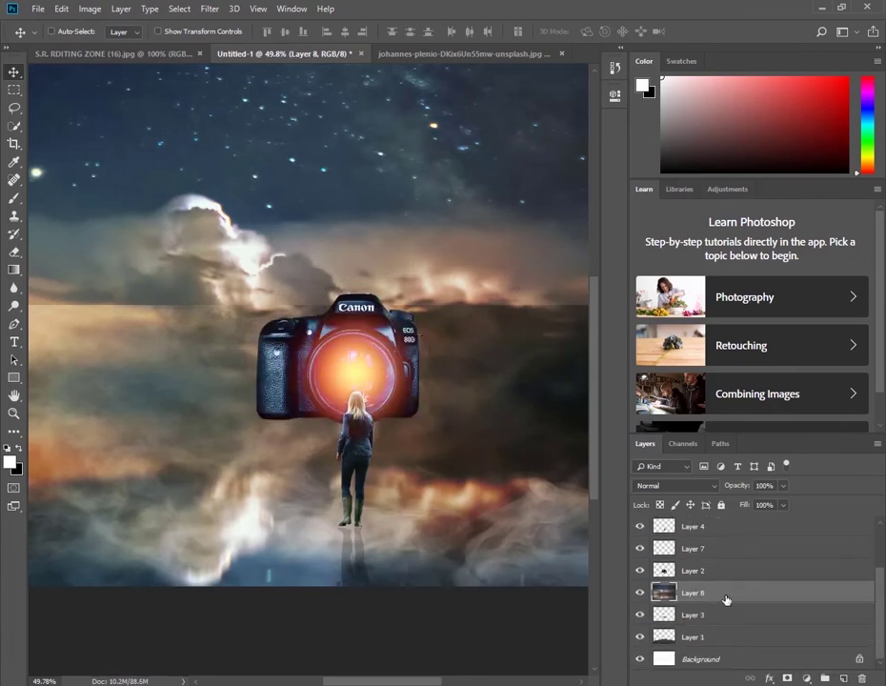
left_click_drag(726, 599, 710, 627)
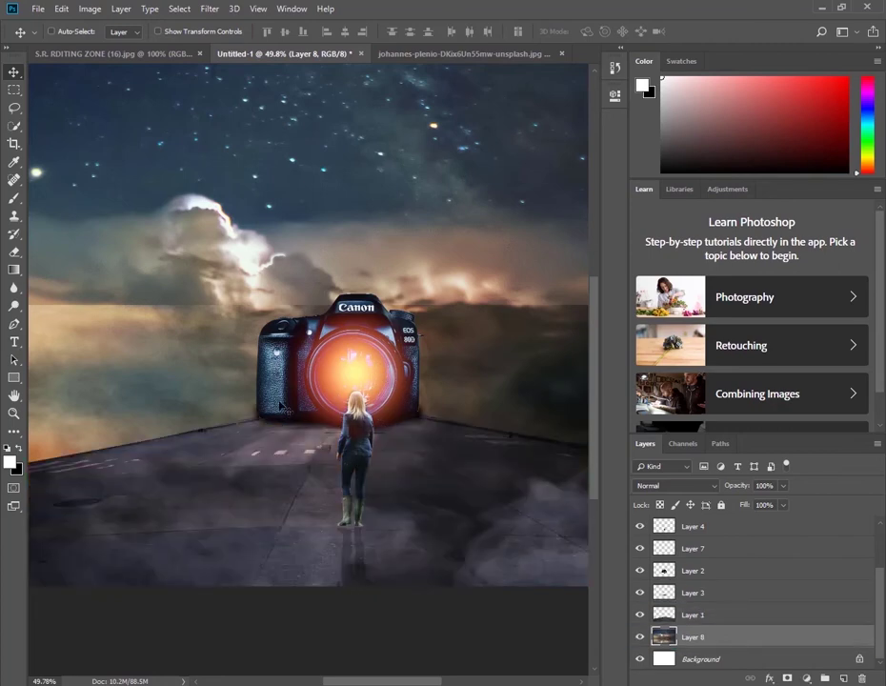
scroll(280, 406, "down", 2)
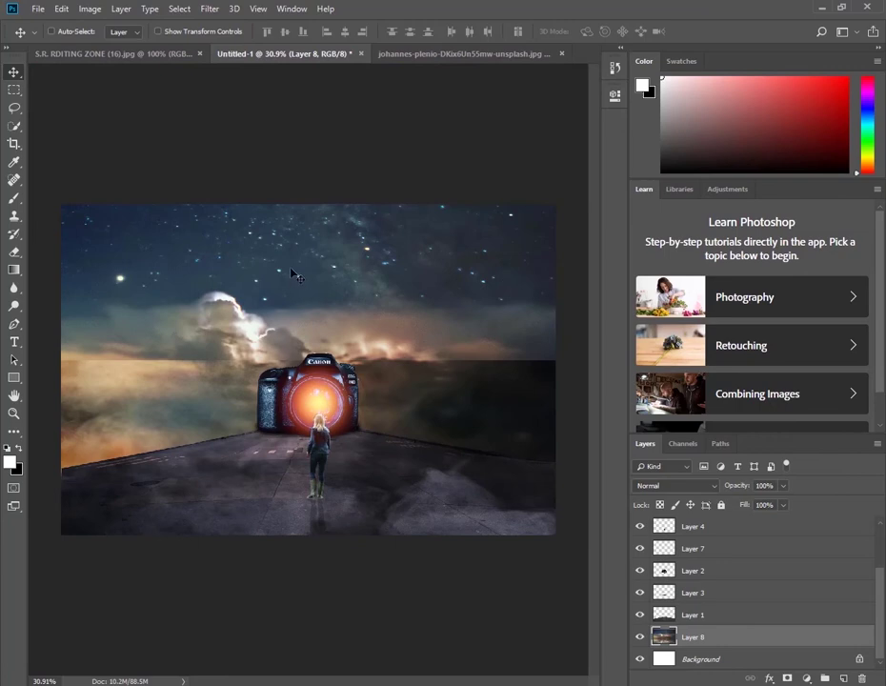
Raise sky Layer 8 in the frame and compare by toggling Layer 4 and a cloud layer.
right_click(292, 275)
left_click(318, 276)
mouse_move(329, 286)
left_mouse_down()
mouse_move(333, 189)
mouse_move(352, 393)
mouse_move(343, 527)
mouse_move(345, 511)
left_mouse_up()
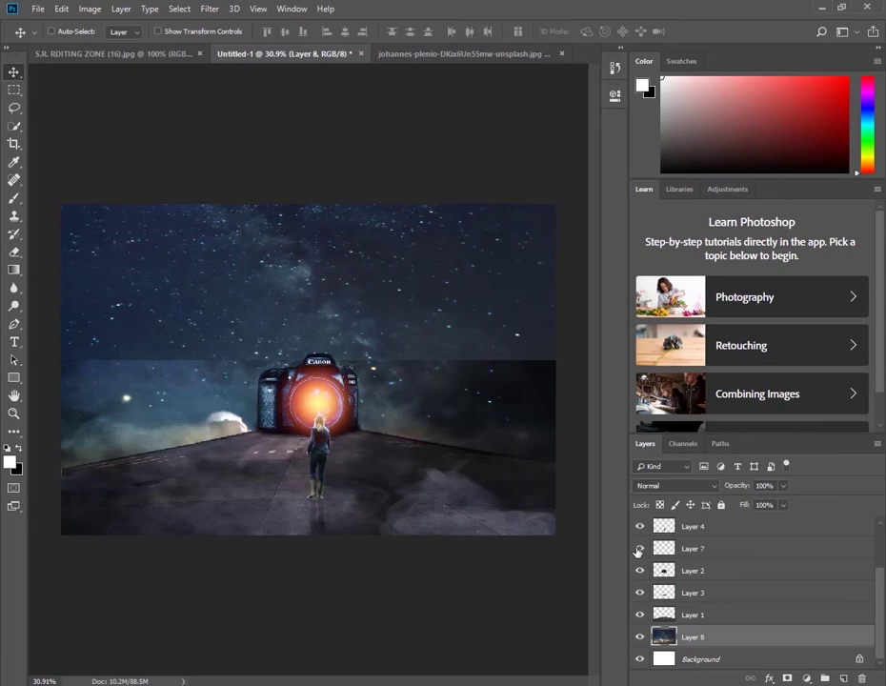
left_click(639, 527)
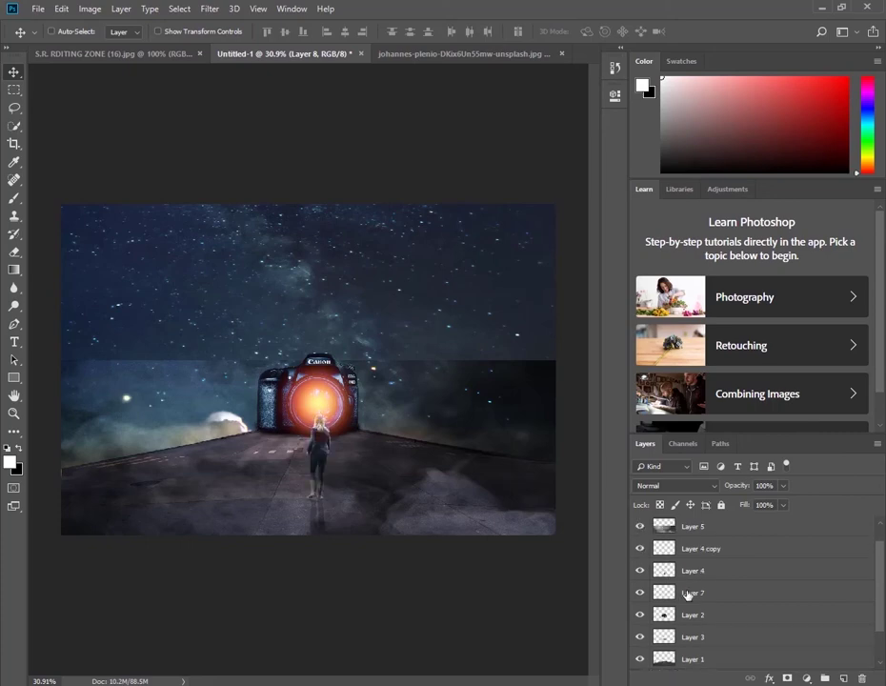
left_click(641, 550)
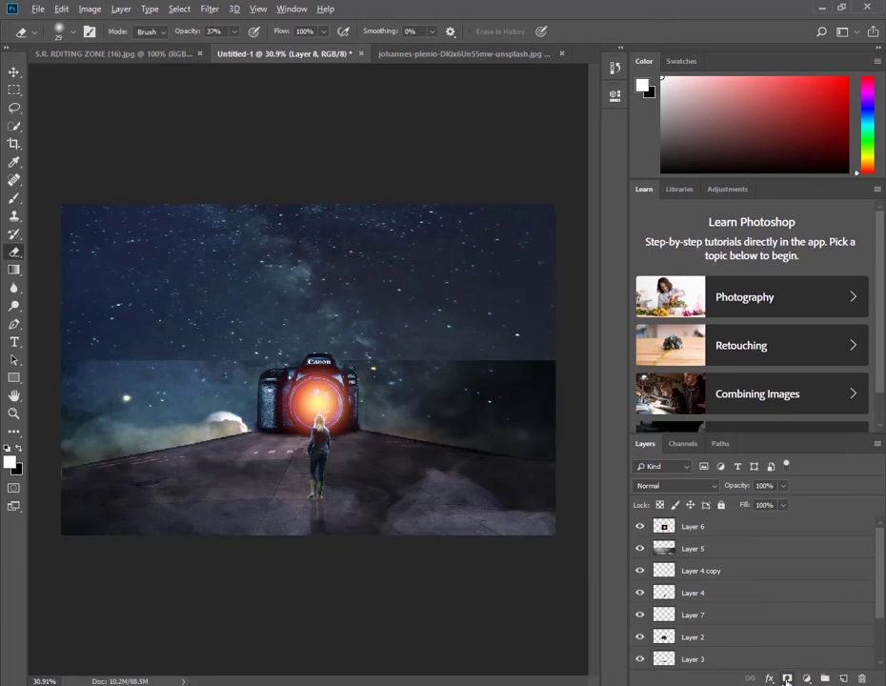
Try a layer mask on the sky layer, undo it, and select cloud Layer 5.
left_click(787, 680, "alt")
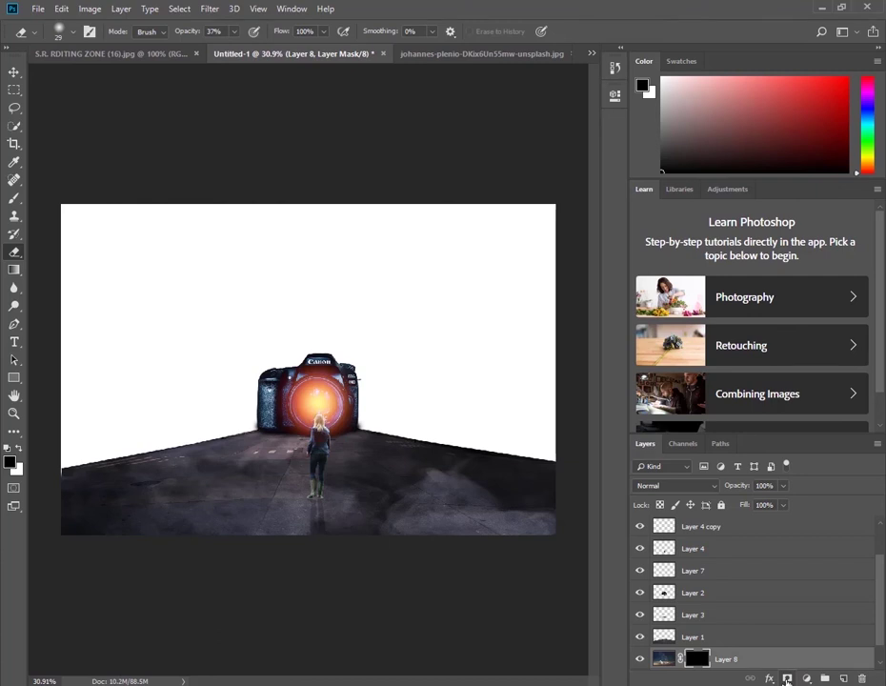
key("ctrl+z")
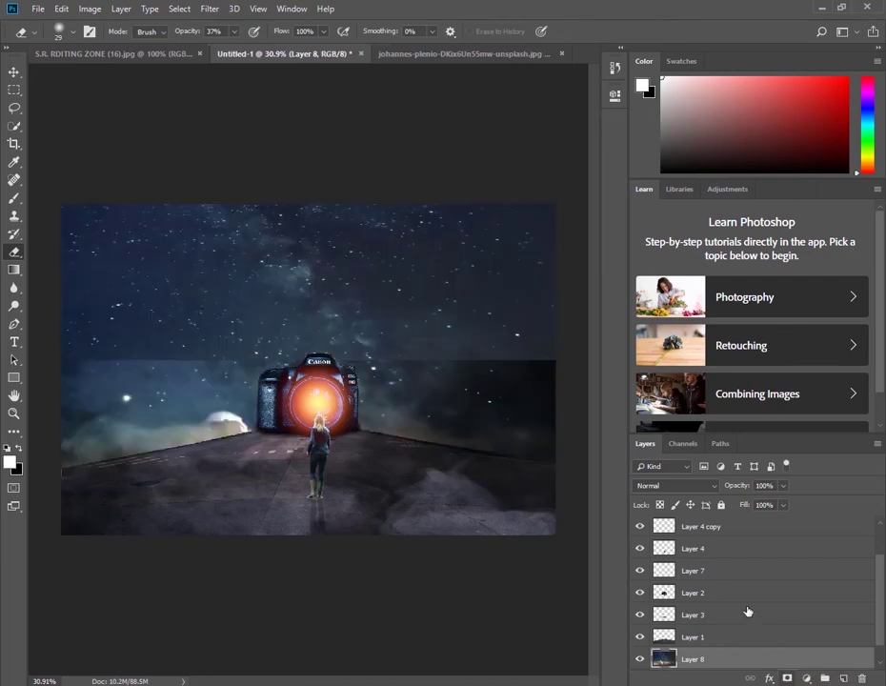
scroll(639, 538, "up", 1)
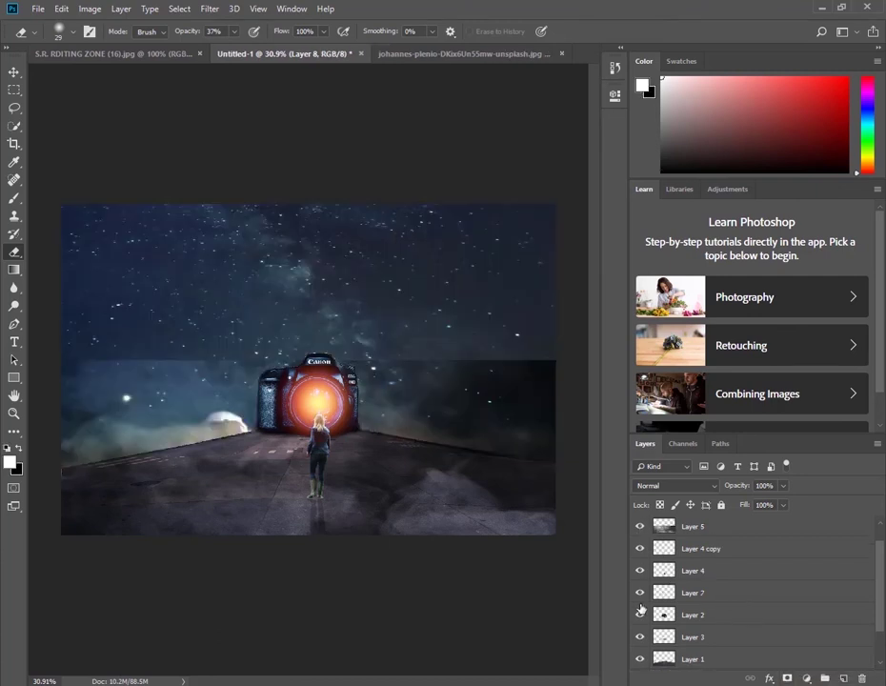
scroll(638, 540, "up", 1)
left_click(700, 549)
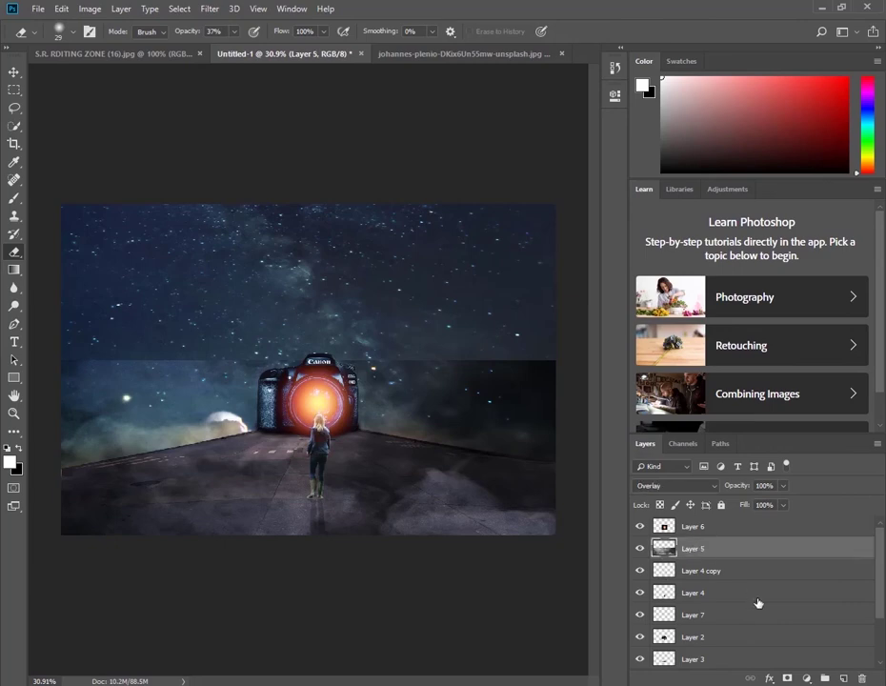
Mask Layer 5 and paint out the horizon band left of the camera with a ~428 px brush.
left_click(787, 679)
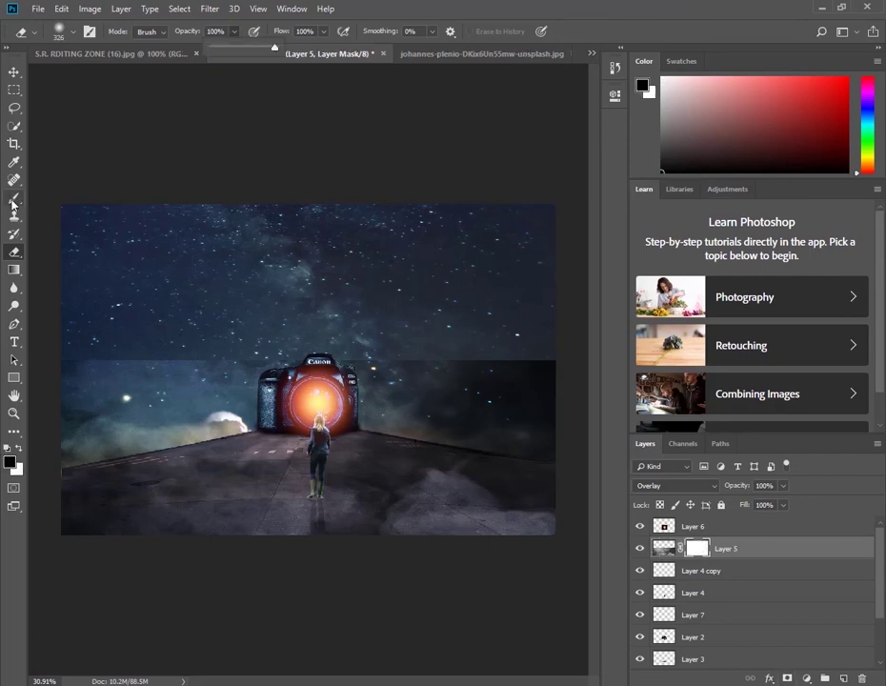
left_click(14, 197)
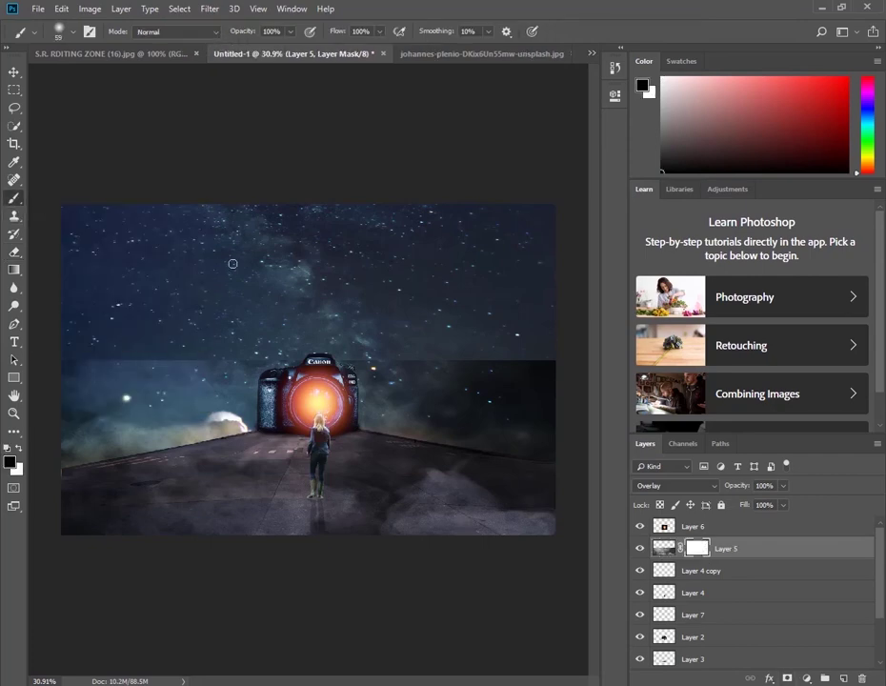
mouse_move(307, 353)
left_mouse_down()
mouse_move(540, 362)
mouse_move(375, 337)
mouse_move(554, 392)
mouse_move(396, 367)
left_mouse_up()
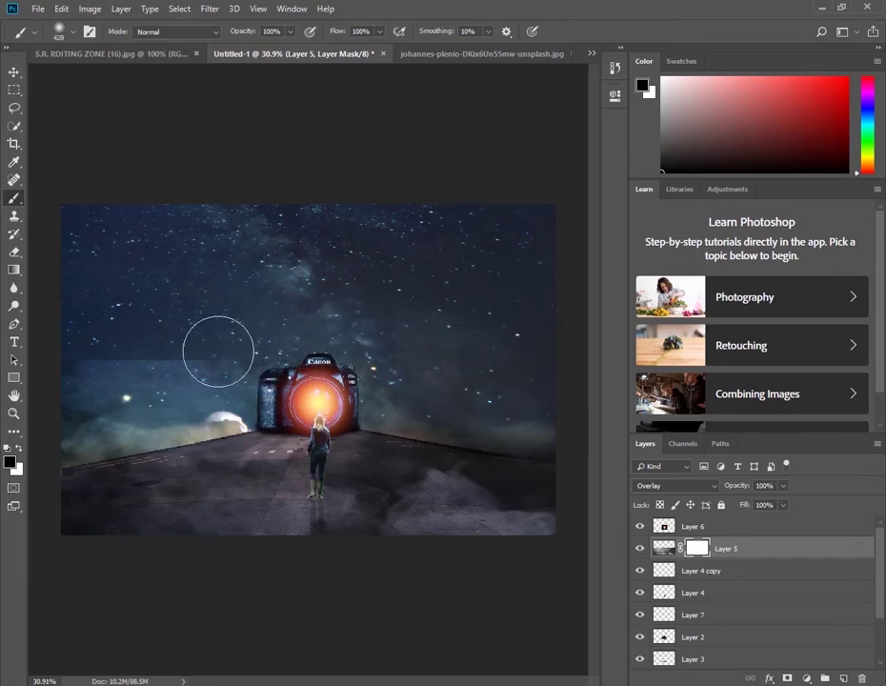
mouse_move(219, 353)
left_mouse_down()
mouse_move(59, 381)
mouse_move(224, 370)
mouse_move(57, 411)
mouse_move(279, 363)
left_mouse_up()
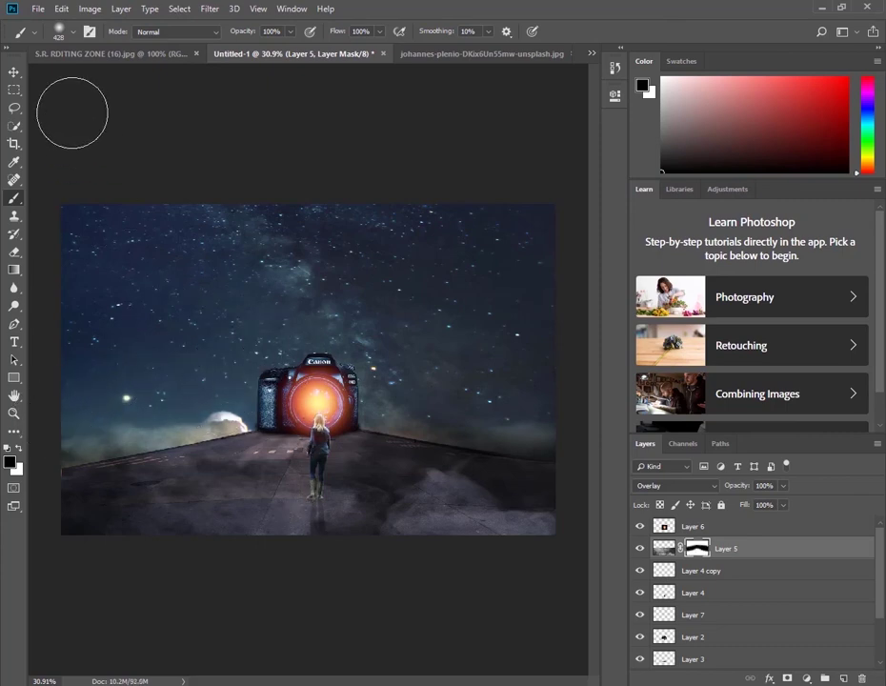
left_click(13, 72)
Select Layer 6, then nudge cloud Layer 5 slightly upward.
right_click(316, 402)
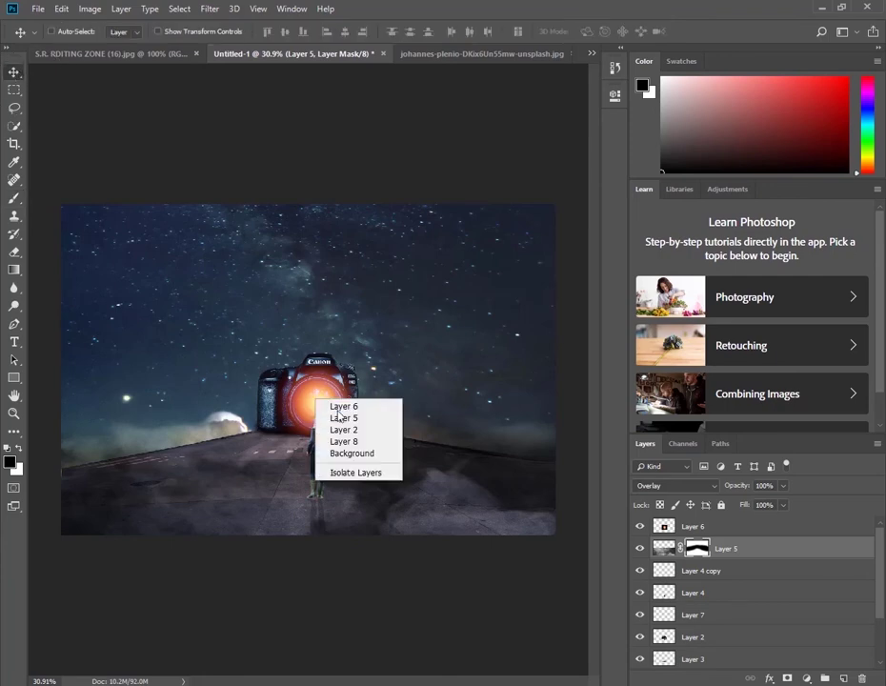
left_click(339, 404)
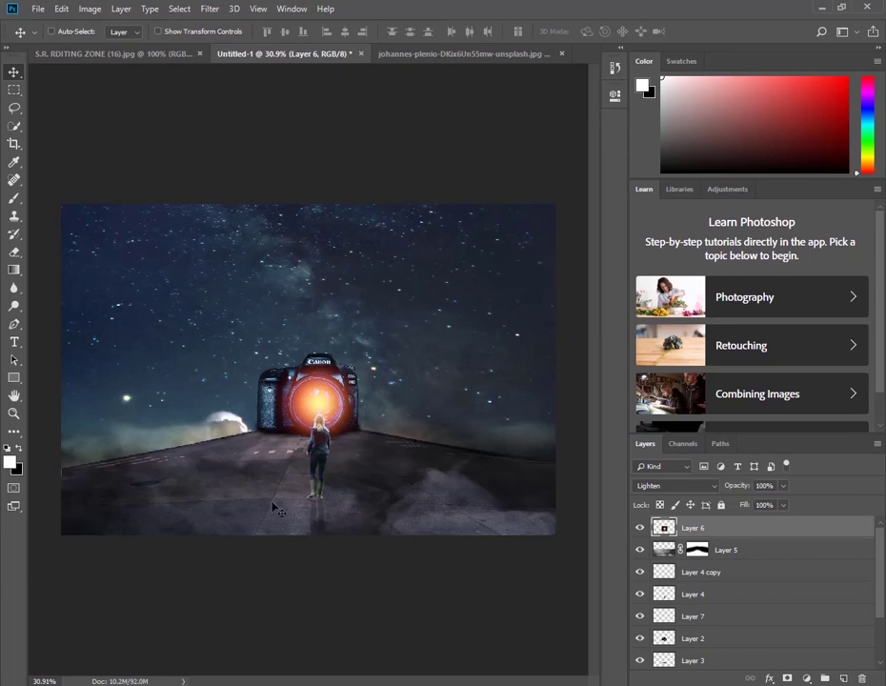
right_click(439, 495)
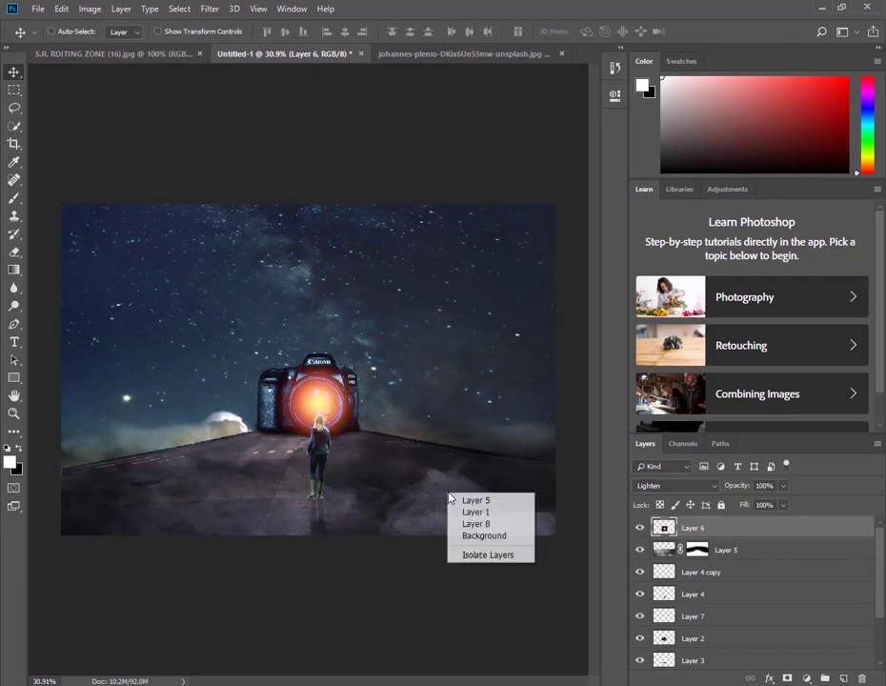
left_click(462, 500)
left_click_drag(439, 495, 439, 492)
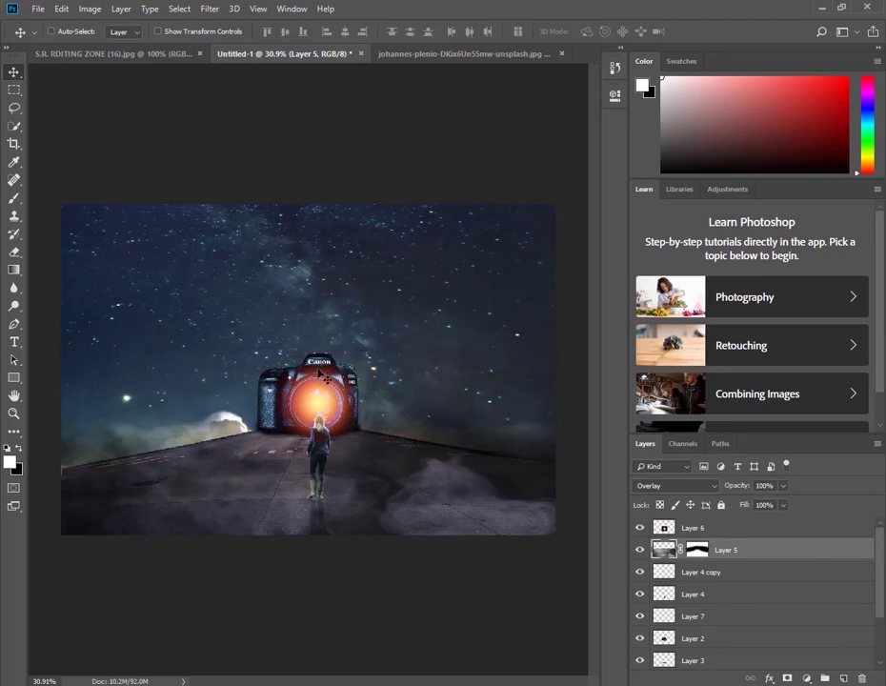
scroll(307, 343, "up", 2)
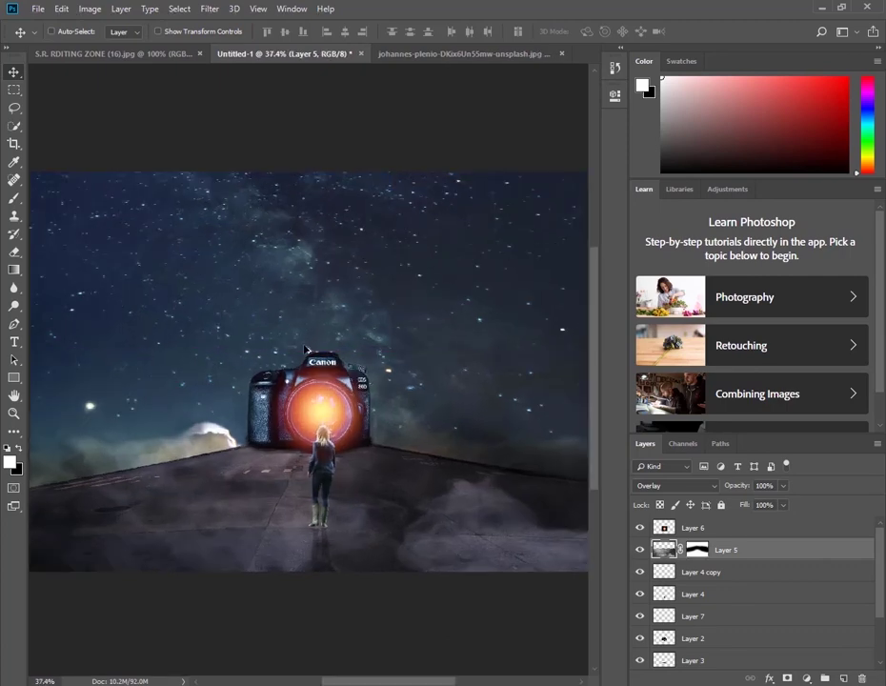
scroll(305, 346, "down", 1)
scroll(302, 341, "down", 1)
scroll(299, 336, "down", 1)
scroll(295, 330, "down", 1)
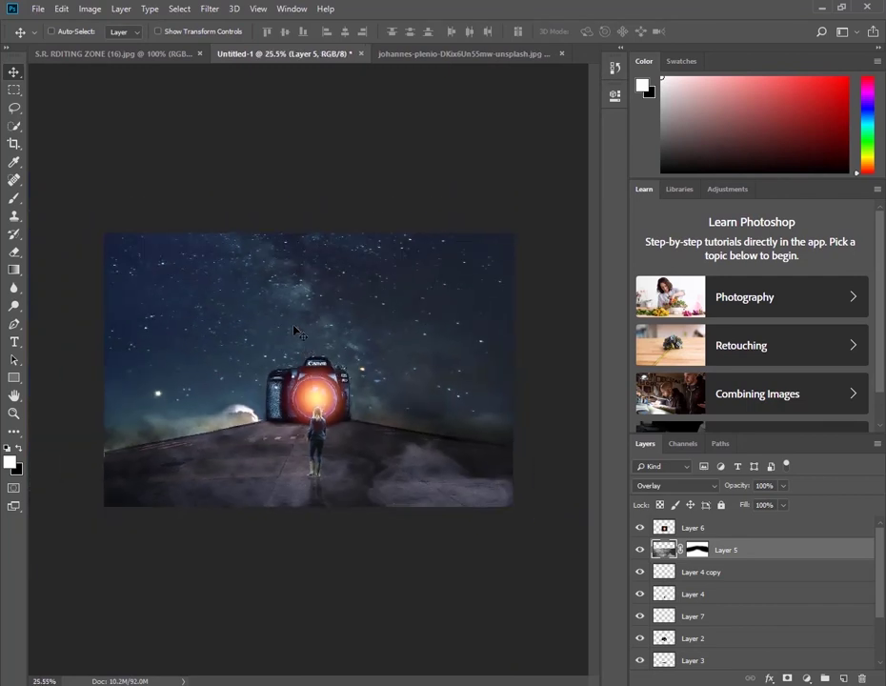
Move starry sky Layer 8 so the glowing clouds sit behind the camera, then select Layer 6.
right_click(295, 331)
left_click(316, 337)
left_click_drag(336, 338, 333, 240)
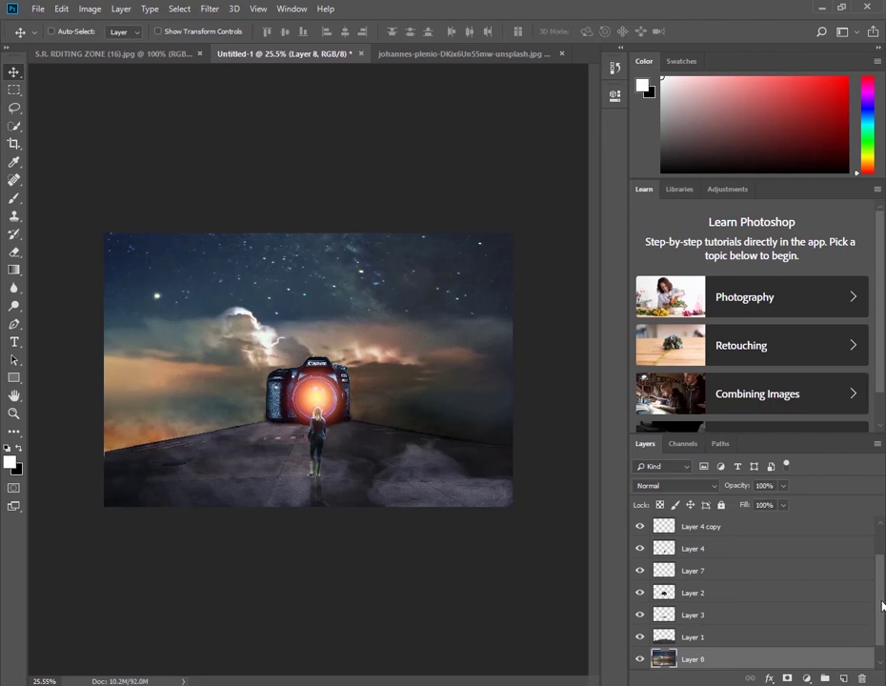
left_click_drag(881, 572, 882, 538)
left_click(767, 530)
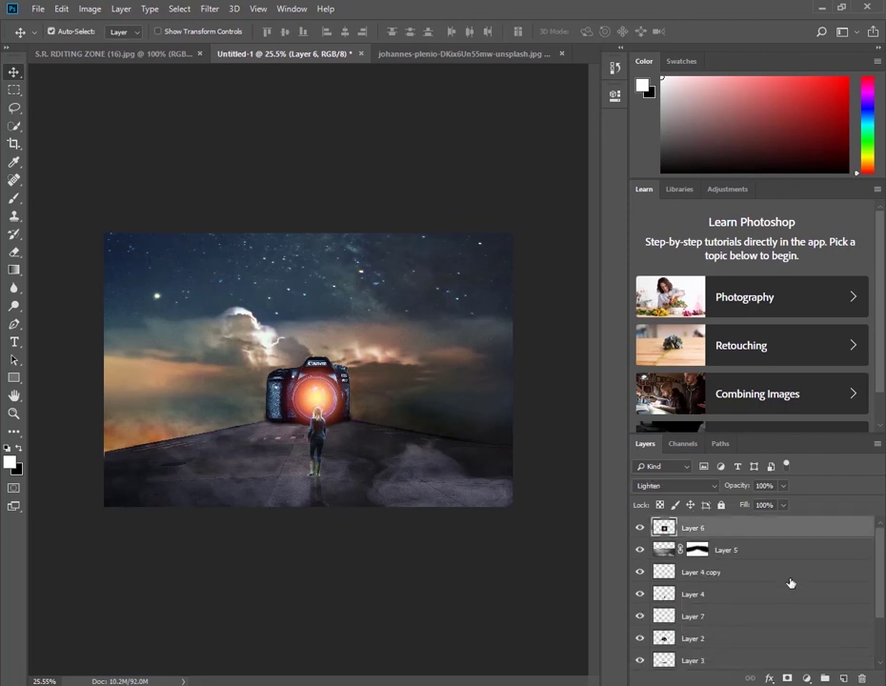
Stamp all visible layers into a new merged layer and open the Camera Raw Filter.
key("ctrl+shift+alt+e")
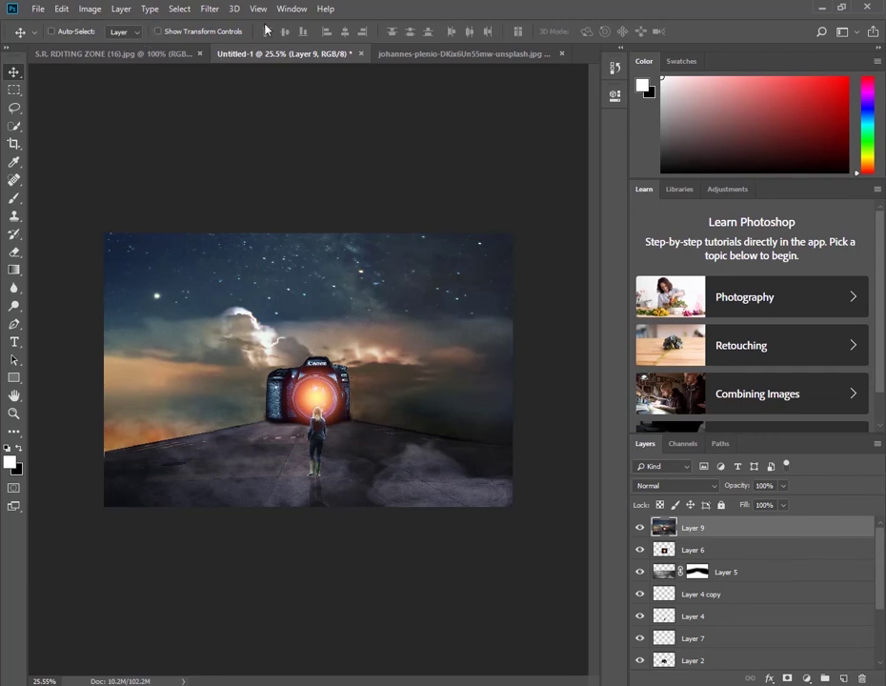
left_click(210, 9)
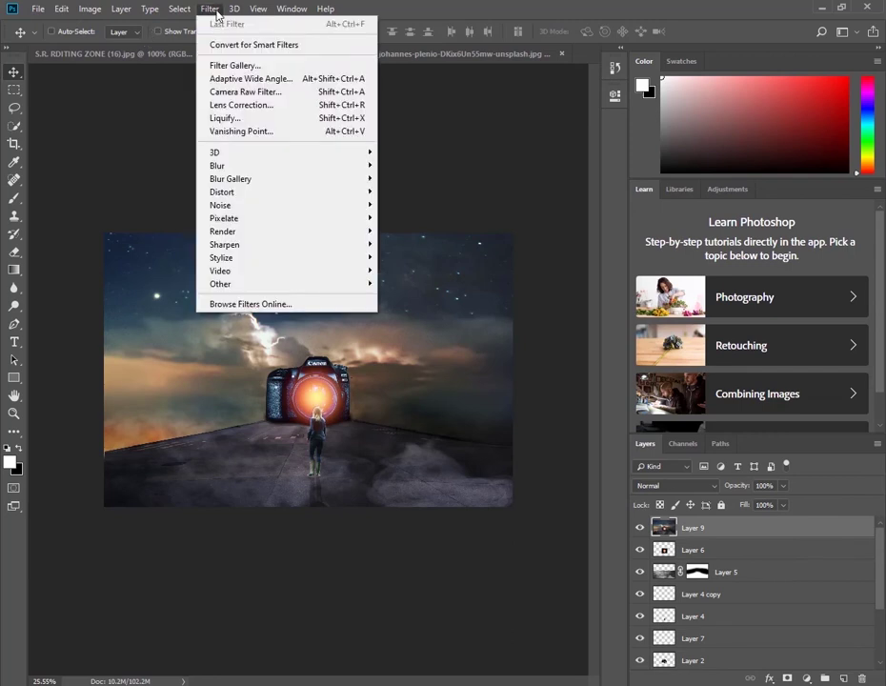
left_click(276, 92)
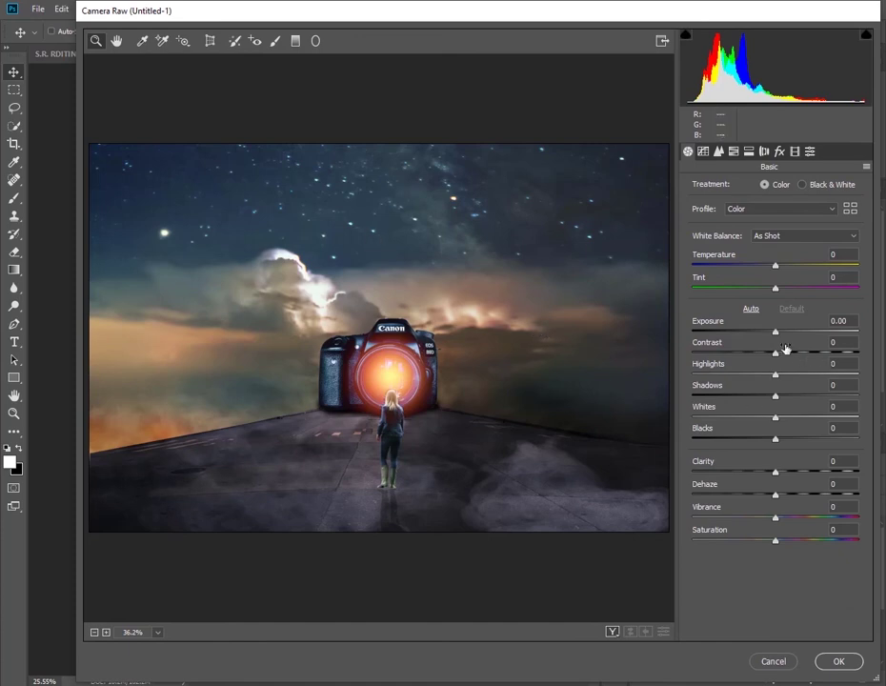
Grade with exposure -0.95, more contrast, highlights -39, shadows -58 and brighter whites.
left_click_drag(775, 332, 759, 333)
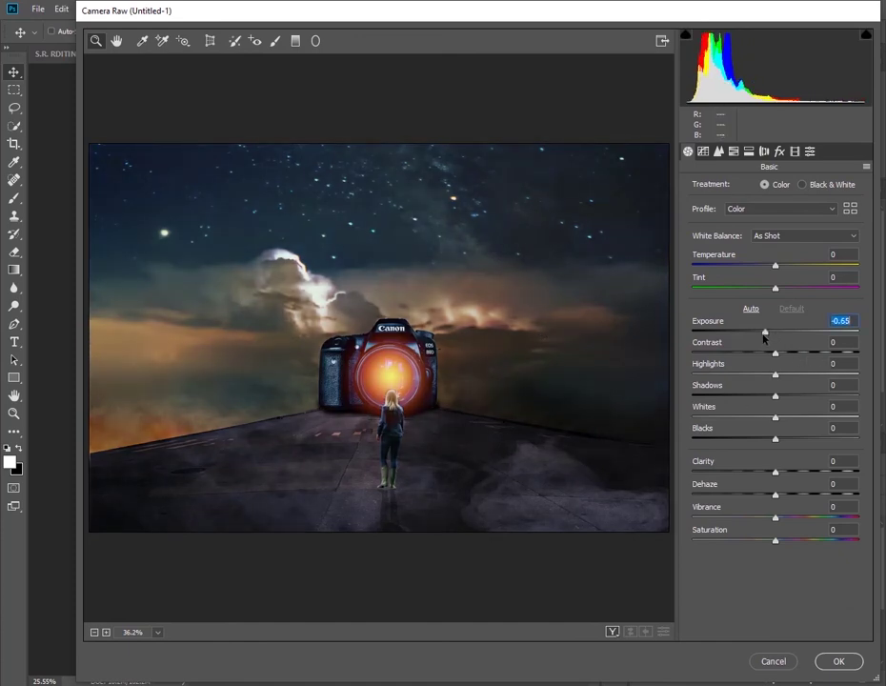
type("-0.95")
key("Tab")
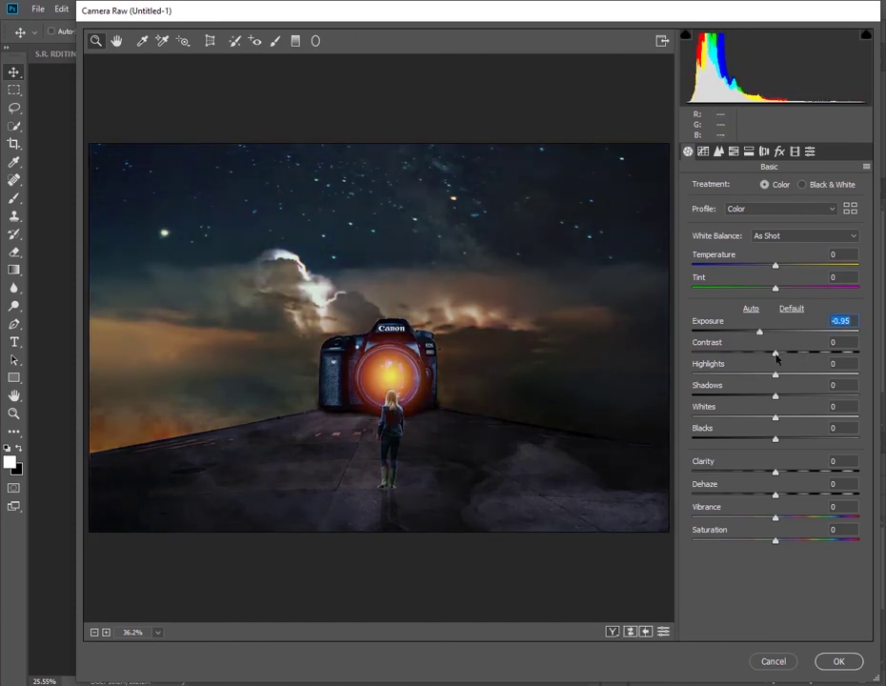
mouse_move(758, 353)
left_mouse_down()
mouse_move(804, 352)
mouse_move(773, 332)
left_mouse_up()
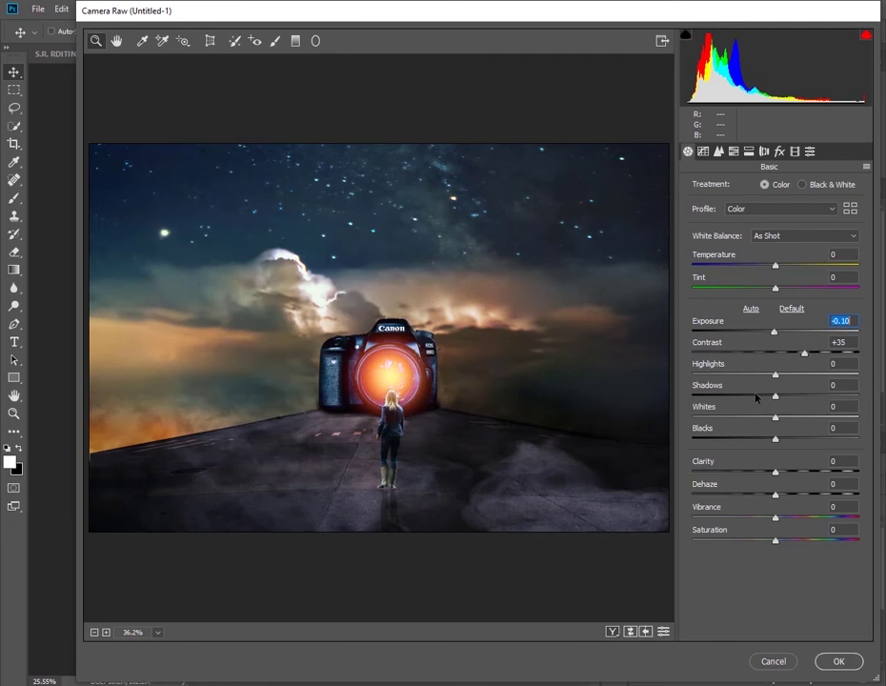
mouse_move(774, 375)
left_mouse_down()
mouse_move(742, 375)
mouse_move(702, 396)
left_mouse_up()
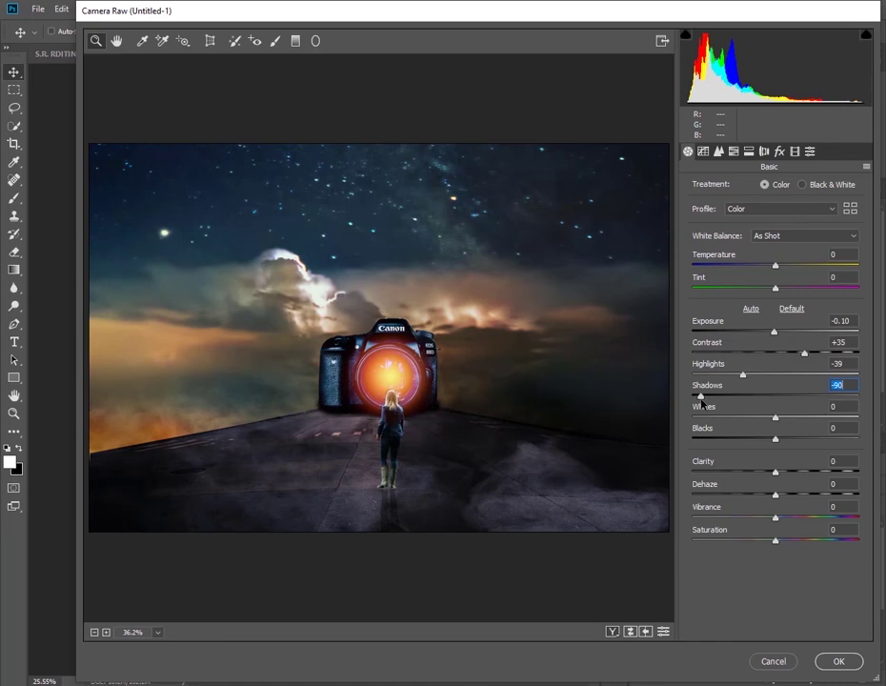
left_click_drag(702, 397, 727, 397)
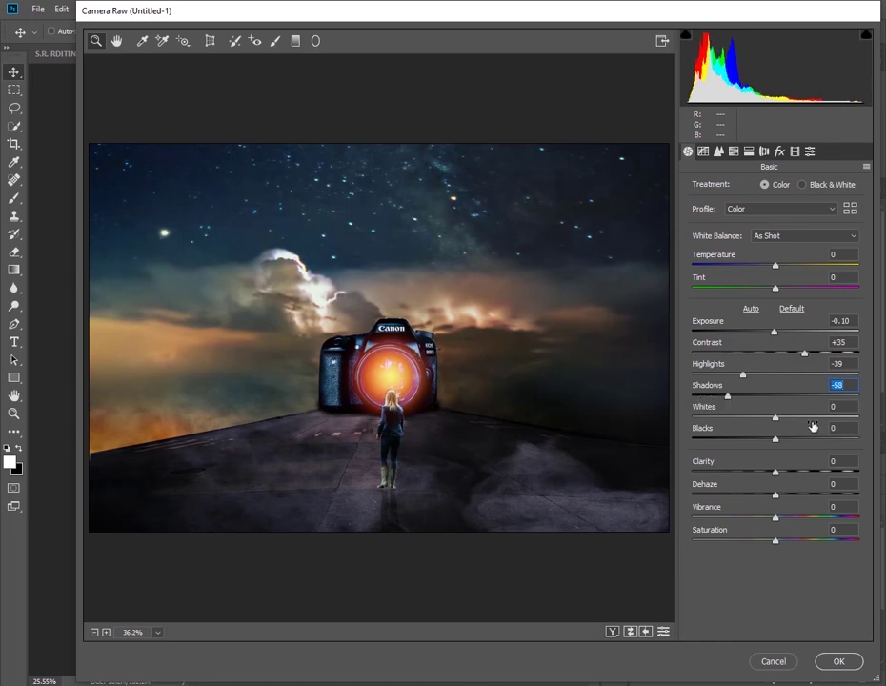
mouse_move(775, 417)
left_mouse_down()
mouse_move(820, 417)
mouse_move(769, 441)
mouse_move(798, 473)
mouse_move(822, 473)
mouse_move(751, 474)
mouse_move(768, 474)
mouse_move(791, 498)
mouse_move(791, 520)
mouse_move(826, 522)
mouse_move(724, 521)
mouse_move(799, 544)
mouse_move(747, 544)
mouse_move(772, 548)
left_mouse_up()
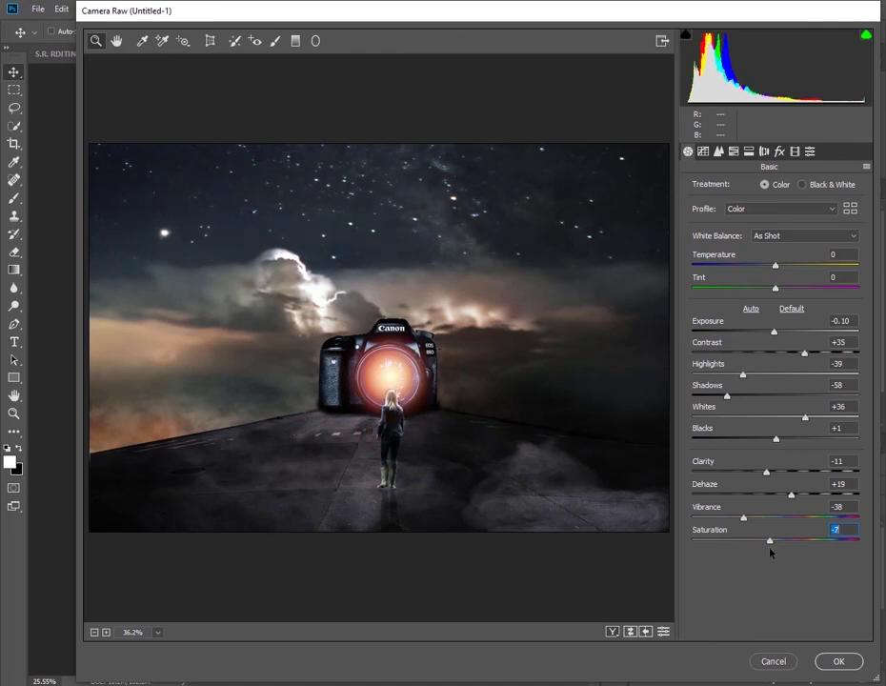
left_click(840, 661)
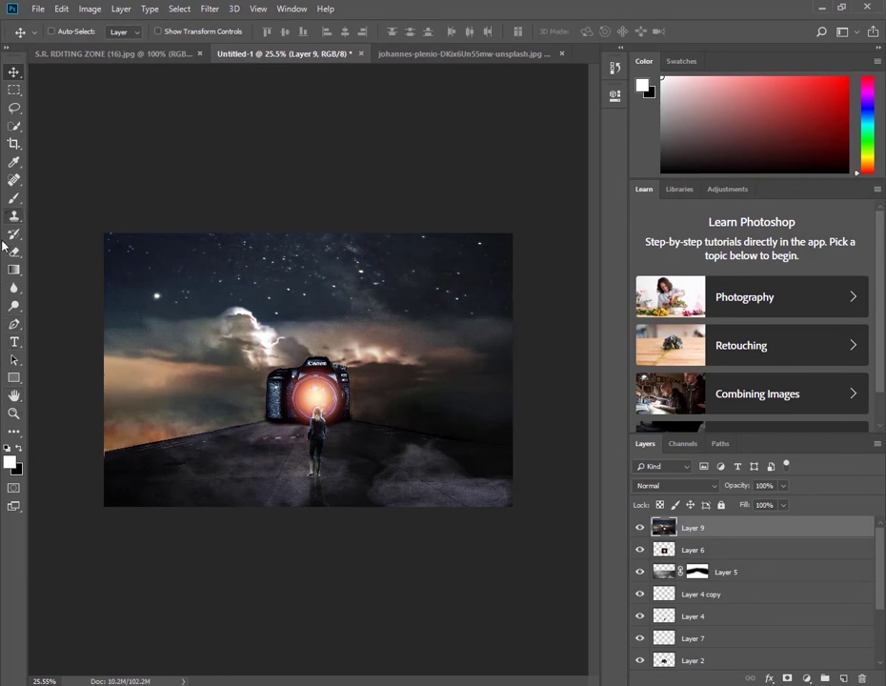
On a new Layer 10, draw a gradient from the image bottom up to the camera.
left_click(14, 273)
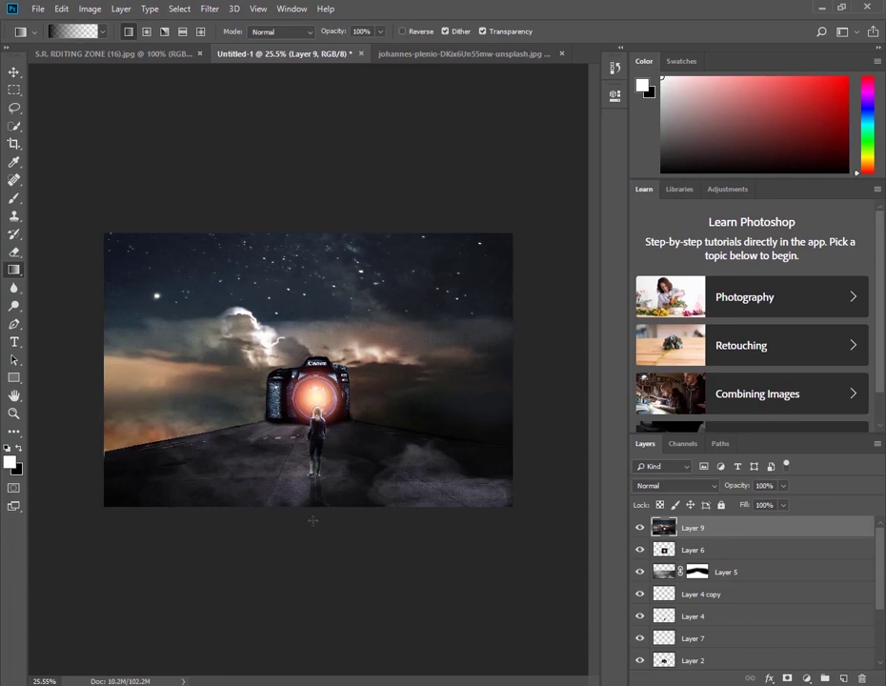
mouse_move(313, 520)
left_mouse_down()
mouse_move(313, 305)
mouse_move(302, 311)
left_mouse_up()
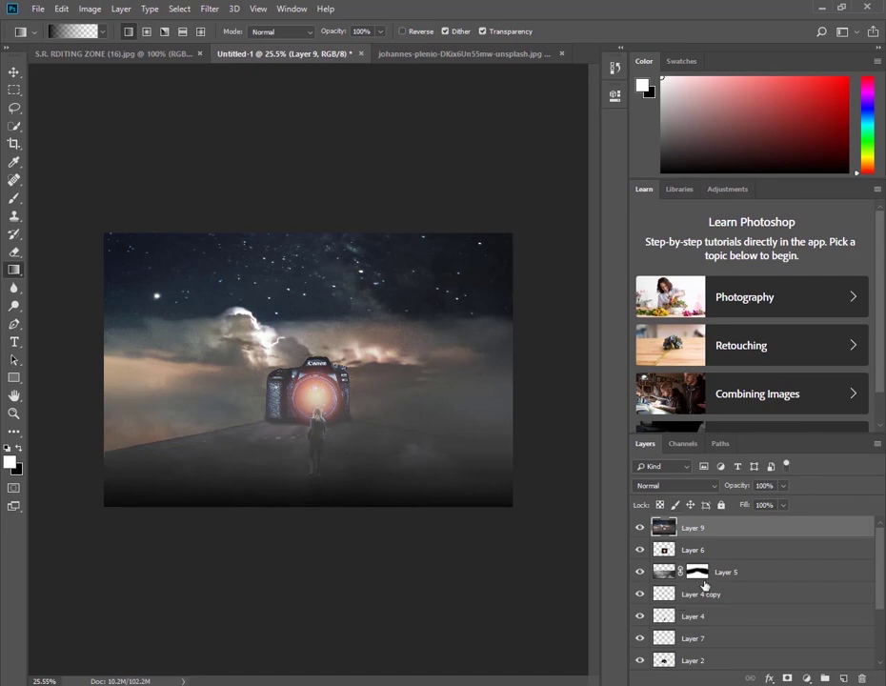
key("ctrl+z")
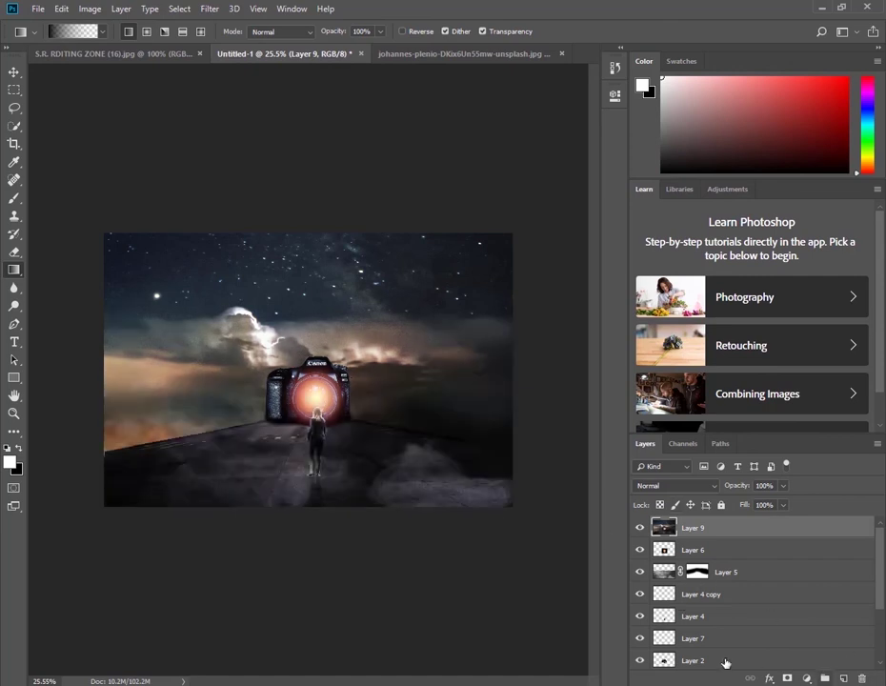
left_click(843, 679)
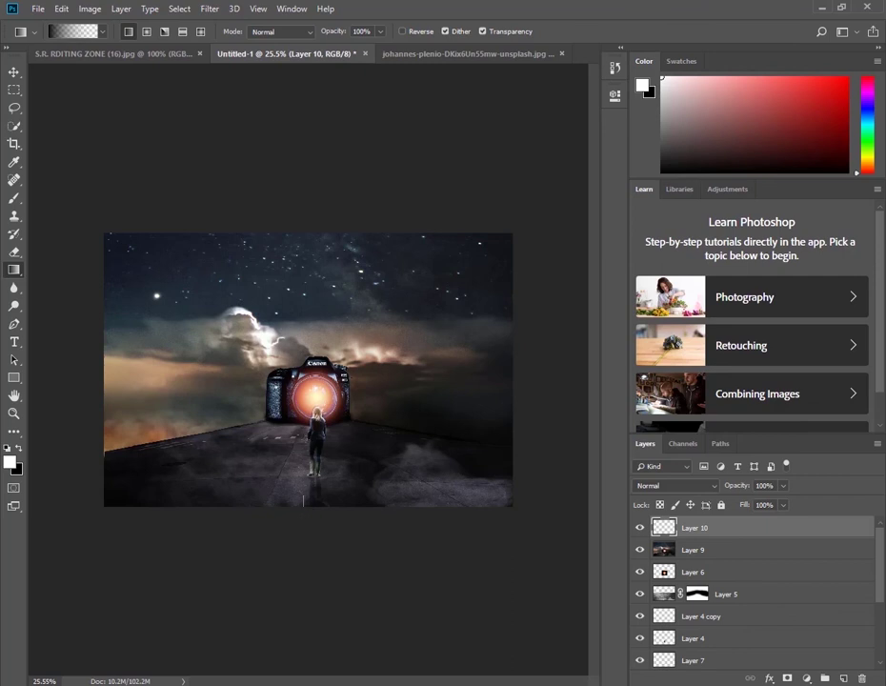
left_click_drag(303, 500, 310, 317)
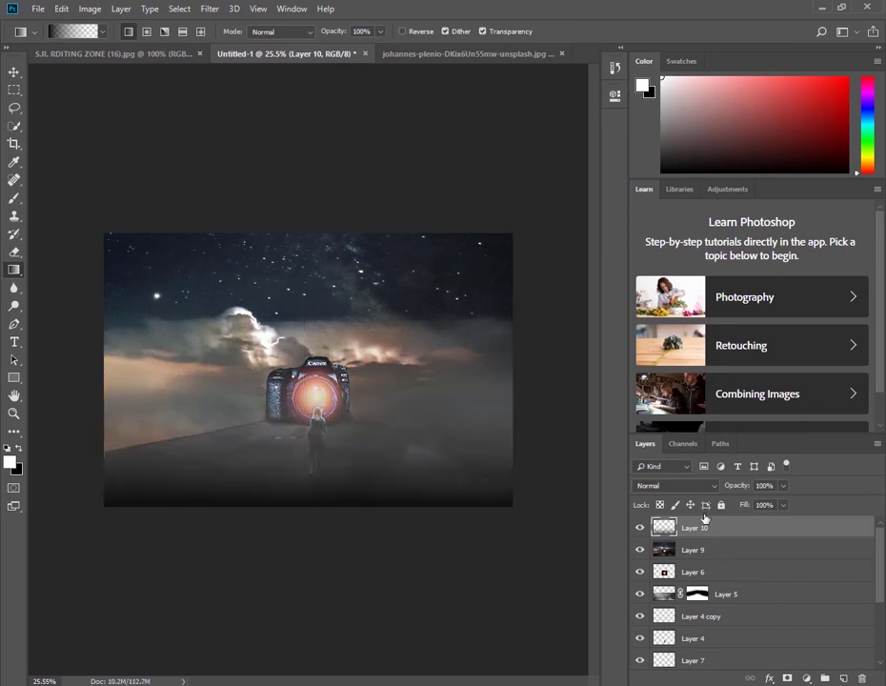
Cycle the gradient layer's blend mode from Multiply down to Overlay.
left_click(684, 486)
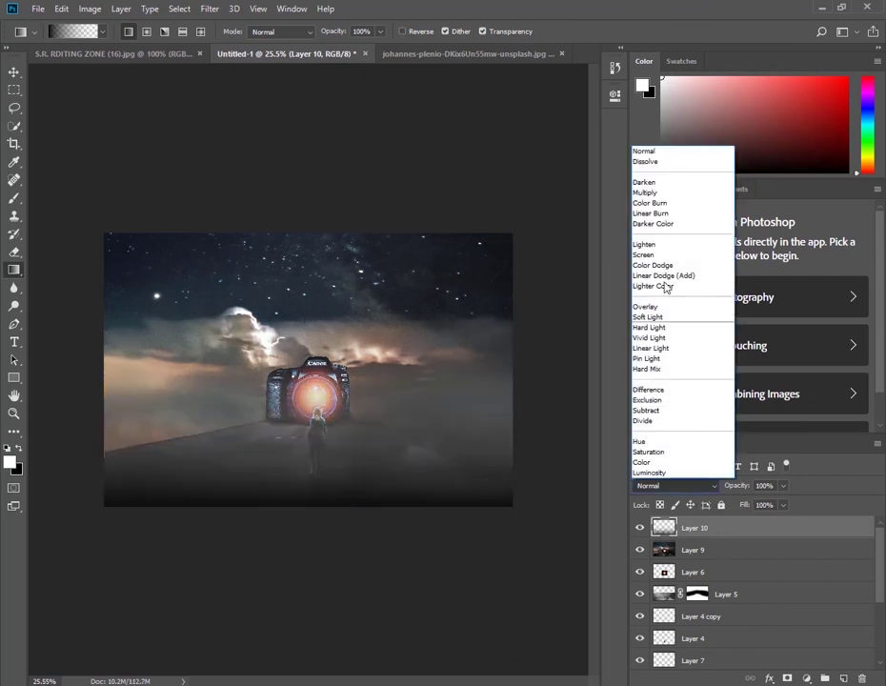
left_click(646, 193)
key("Down")
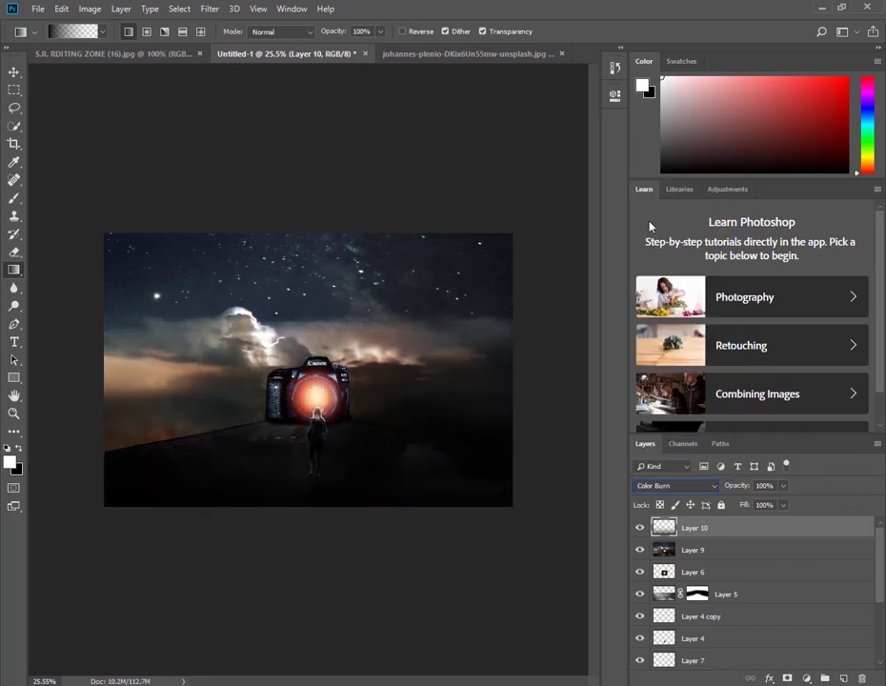
key("Down")
key("Down")
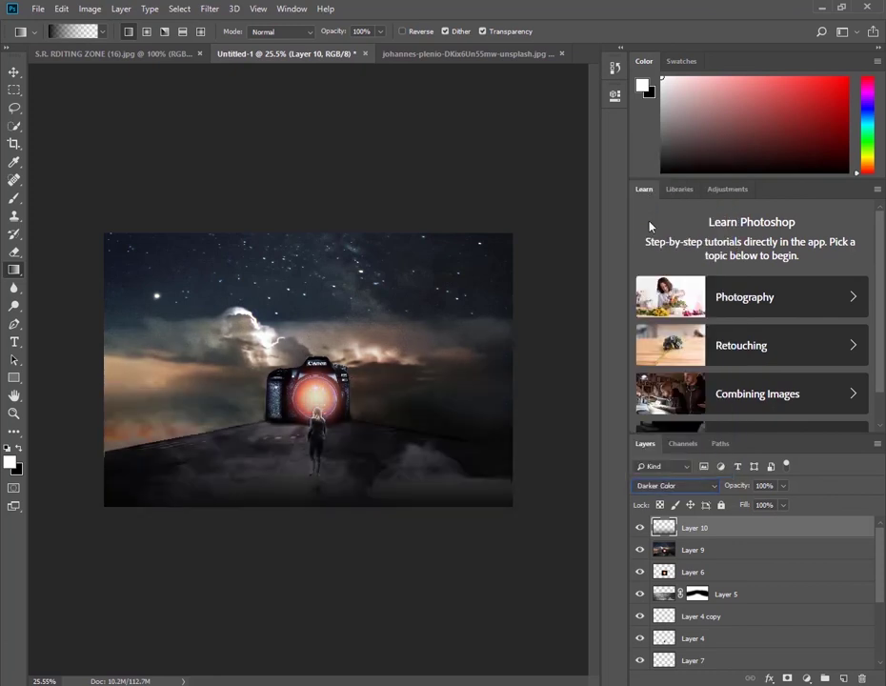
key("Down")
key("Down")
key("Down")
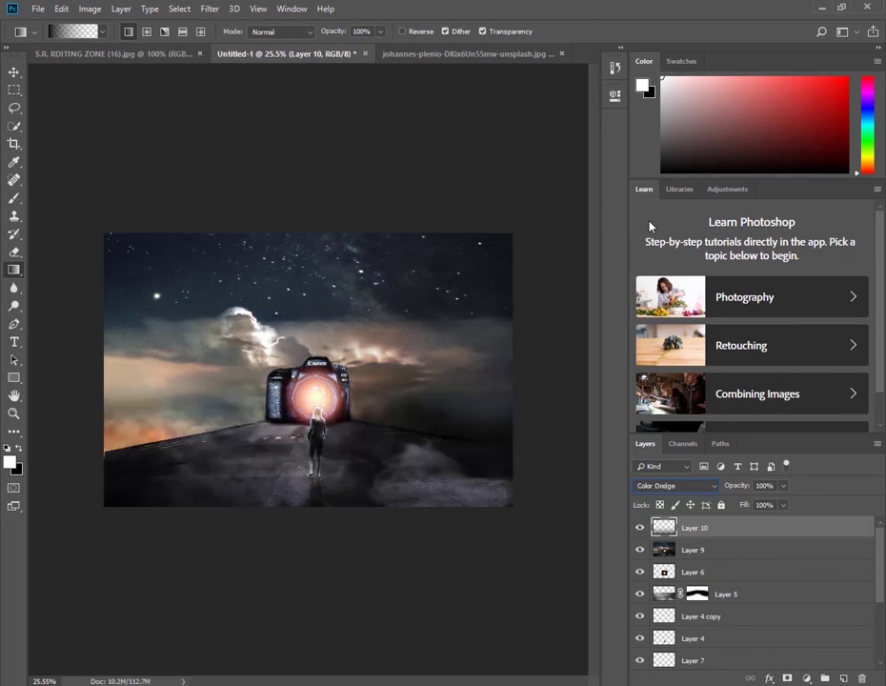
key("Down")
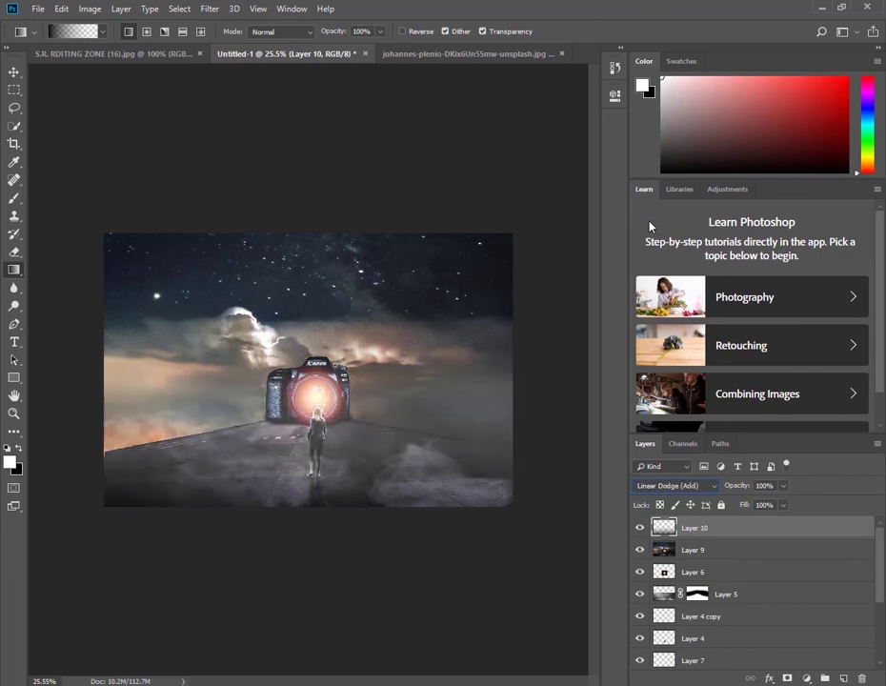
key("Down")
key("Down")
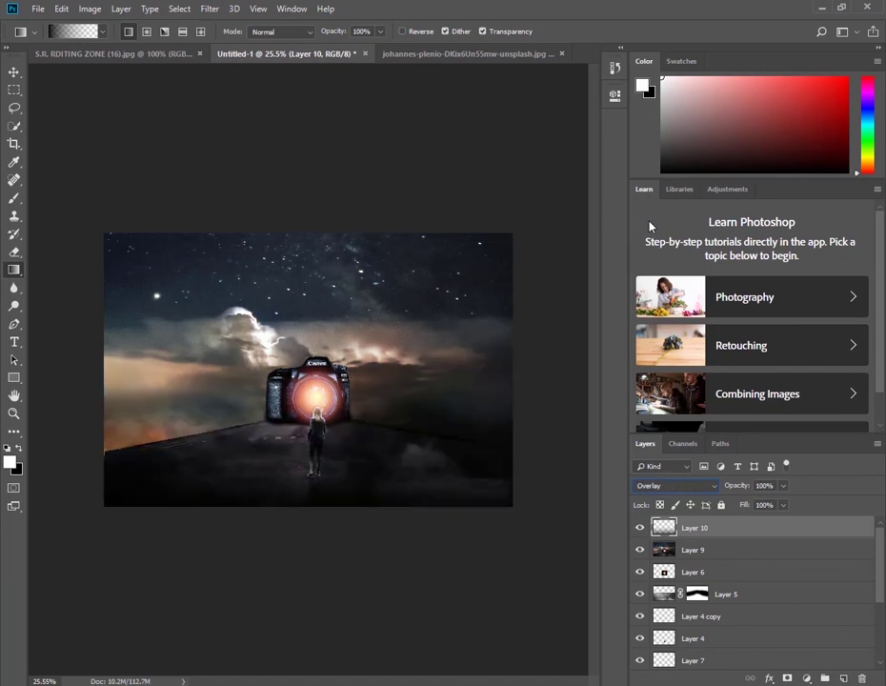
key("Down")
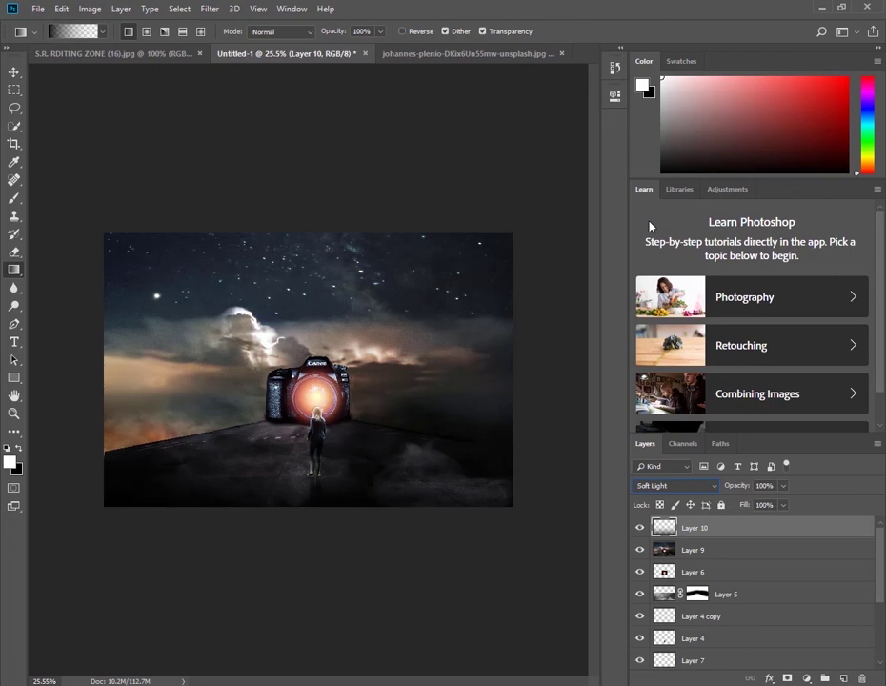